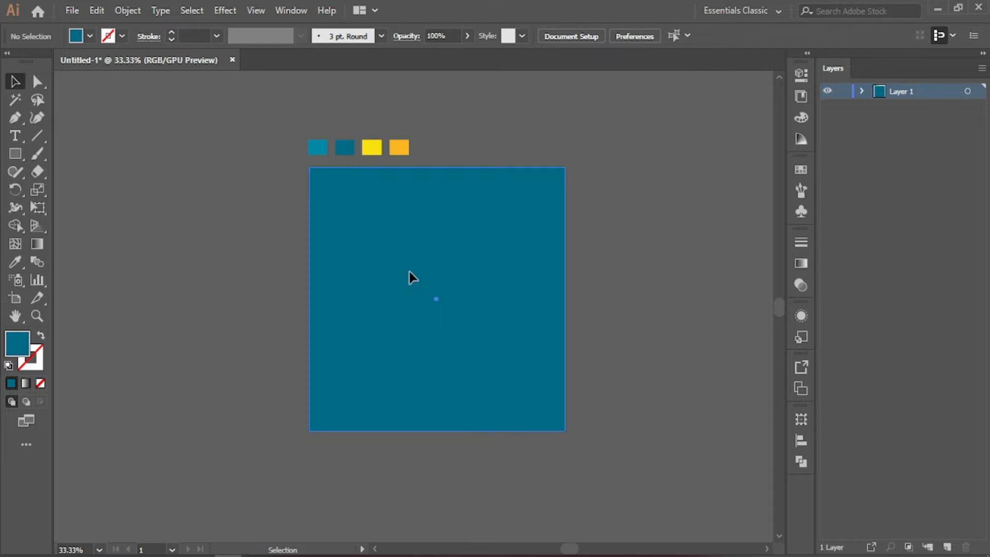
# - Draw a closed shape with a large curved left side using the Pen tool, overlapping the artboard's right half
pyautogui.click(168, 246)
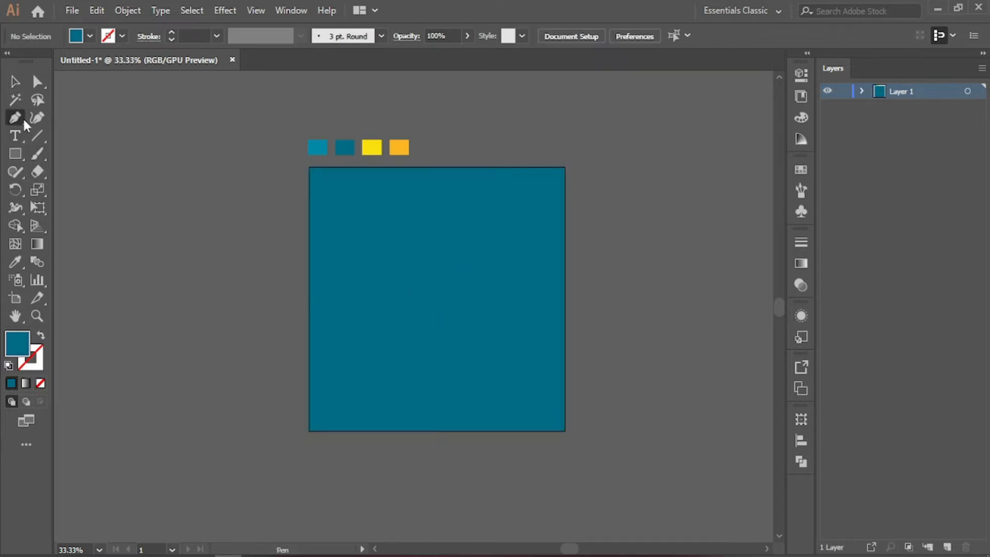
pyautogui.click(555, 126)
pyautogui.moveTo(448, 466); pyautogui.dragTo(591, 529)
pyautogui.hotkey('ctrl', 'z')
pyautogui.moveTo(595, 425); pyautogui.dragTo(622, 385)
pyautogui.scroll(3, 621, 395)
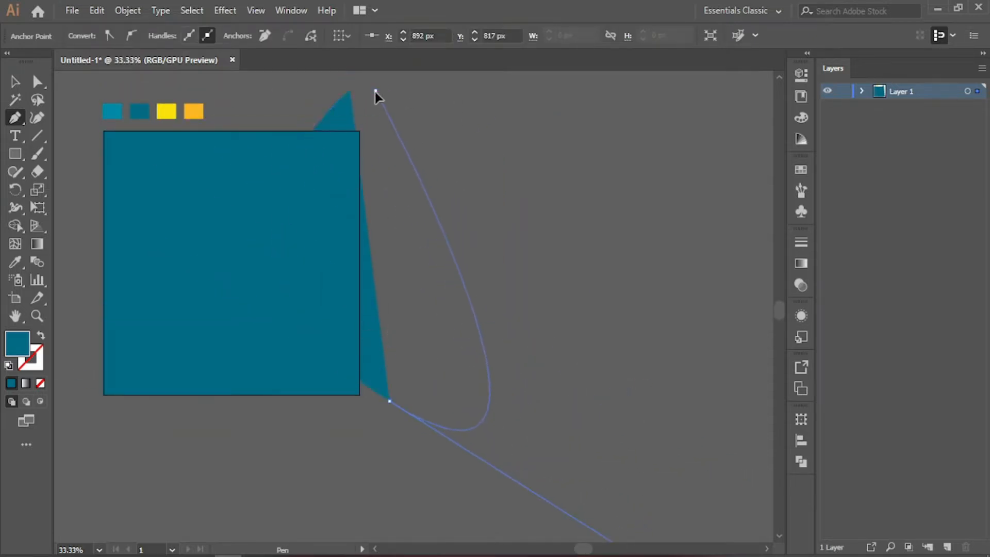
pyautogui.moveTo(350, 91); pyautogui.dragTo(379, 91)
# - Reshape the curve at the shape's lower anchor point by adjusting its direction handle
pyautogui.press('v')
pyautogui.press('a')
pyautogui.click(389, 401)
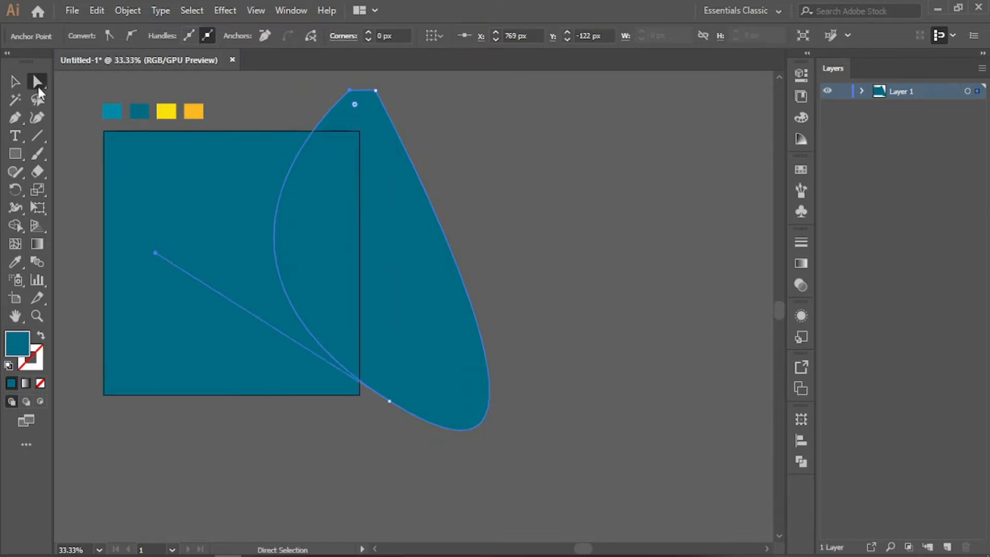
pyautogui.moveTo(154, 254)
pyautogui.mouseDown()
pyautogui.moveTo(93, 238)
pyautogui.moveTo(62, 287)
pyautogui.moveTo(150, 278)
pyautogui.moveTo(163, 245)
pyautogui.mouseUp()
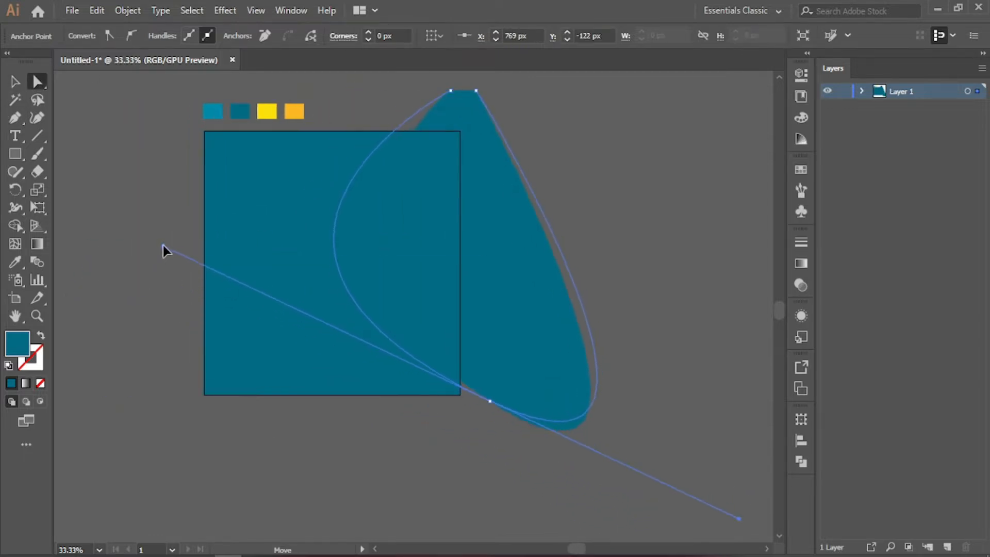
# - Change the fill of the curved shape to white
pyautogui.click(454, 269)
pyautogui.doubleClick(18, 345)
pyautogui.moveTo(376, 172); pyautogui.dragTo(303, 170)
pyautogui.click(648, 188)
pyautogui.click(653, 261)
pyautogui.scroll(2, 657, 264)
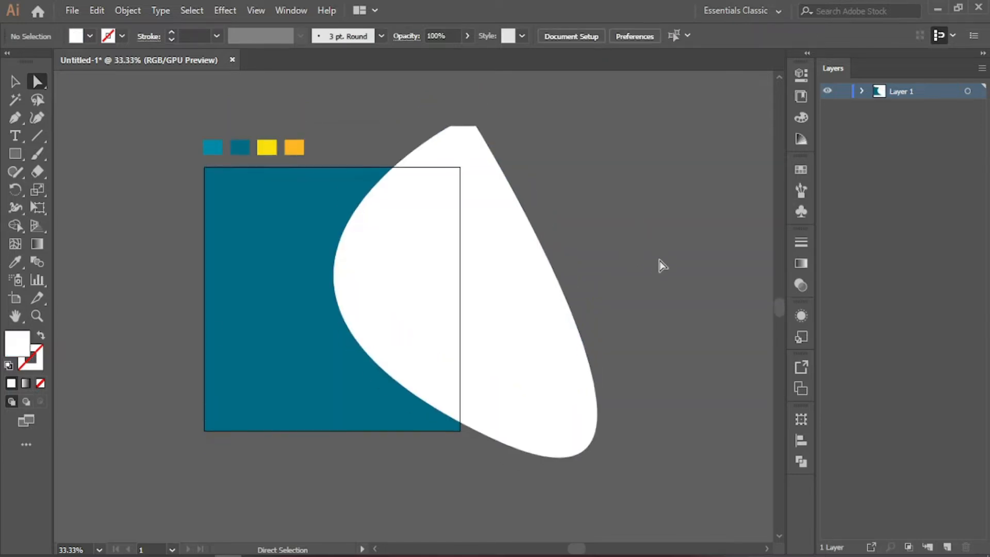
# - Open the photo of the smiling student holding notebooks from the Downloads folder
pyautogui.scroll(-1, 654, 253)
pyautogui.click(72, 11)
pyautogui.click(89, 59)
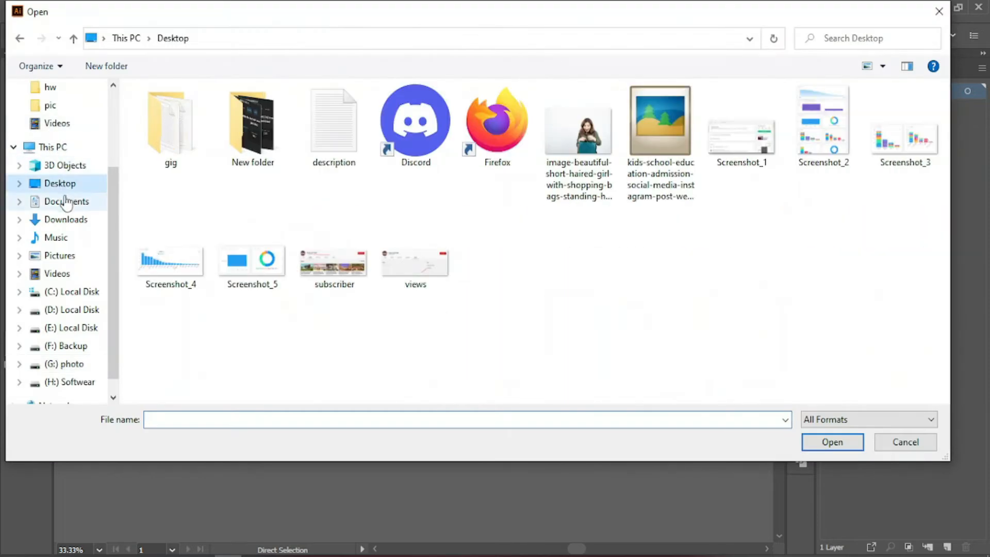
pyautogui.click(62, 219)
pyautogui.doubleClick(153, 154)
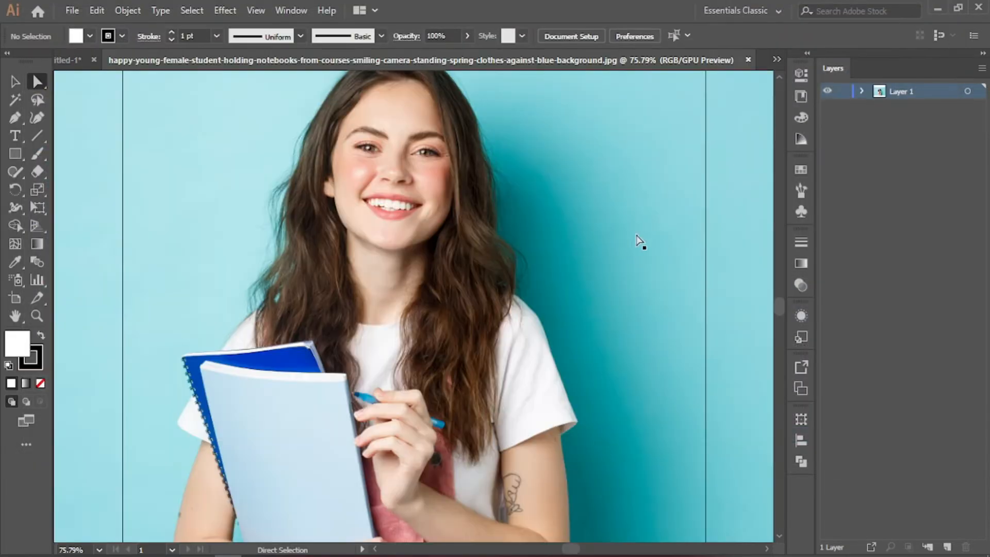
# - Bring the student photo into the Untitled-1 document
pyautogui.hotkey('ctrl', '-')
pyautogui.hotkey('ctrl', '-')
pyautogui.hotkey('ctrl', '-')
pyautogui.hotkey('ctrl', '-')
pyautogui.click(567, 245)
pyautogui.press('v')
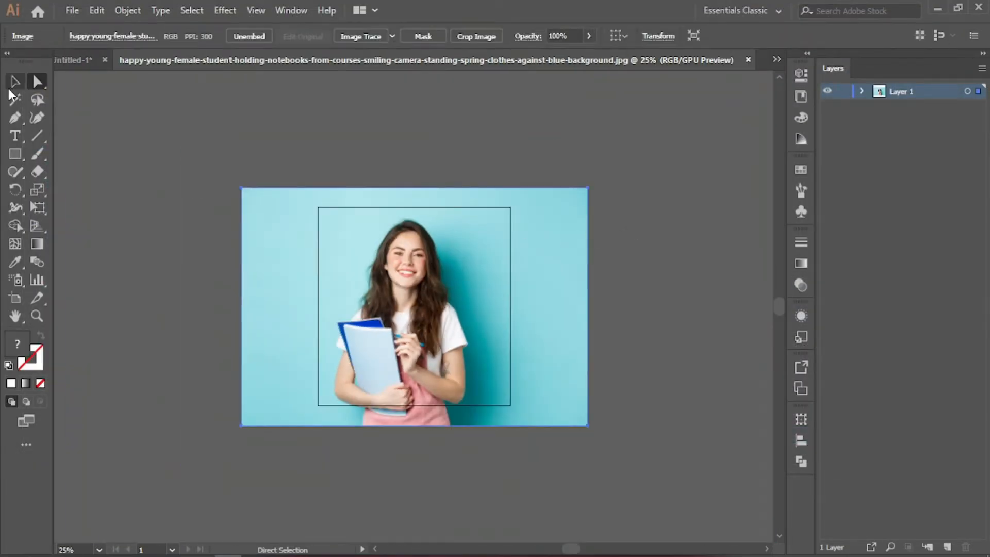
pyautogui.moveTo(565, 299); pyautogui.dragTo(757, 410)
pyautogui.press('space')
pyautogui.moveTo(691, 352); pyautogui.dragTo(558, 295)
# - Scale and position the student photo so the student sits over the white curved shape
pyautogui.moveTo(647, 240); pyautogui.dragTo(578, 286)
pyautogui.moveTo(482, 329); pyautogui.dragTo(340, 290)
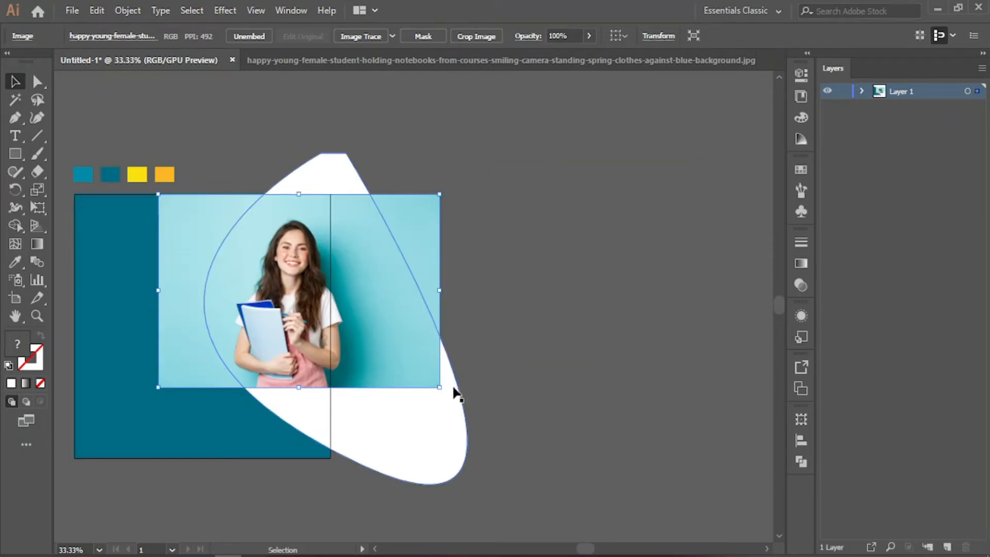
pyautogui.moveTo(440, 387); pyautogui.dragTo(498, 428)
pyautogui.moveTo(472, 364); pyautogui.dragTo(478, 378)
# - Bring the white curved shape to the front, above the student photo
pyautogui.click(331, 176)
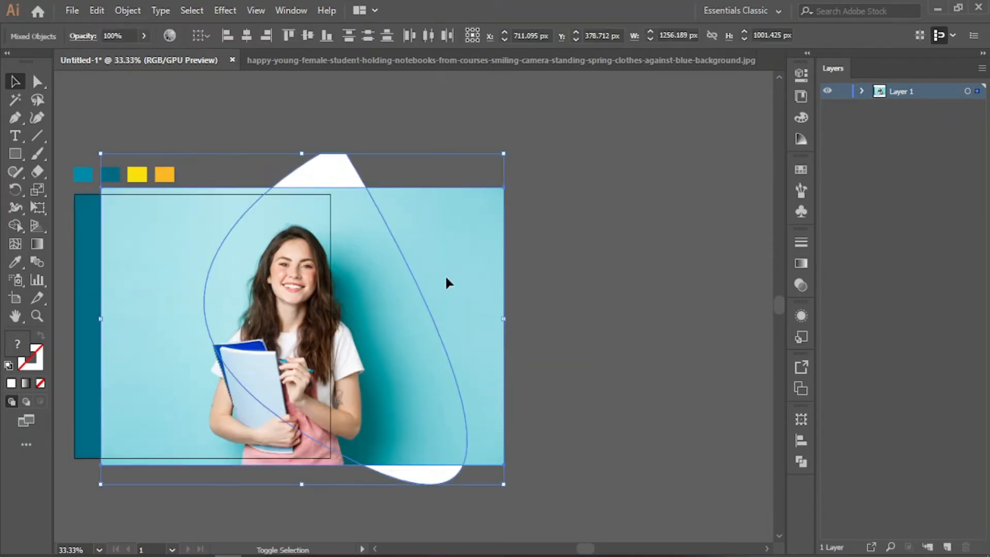
pyautogui.rightClick(436, 273)
pyautogui.click(324, 172)
pyautogui.rightClick(325, 170)
pyautogui.moveTo(371, 403)
pyautogui.click(531, 403)
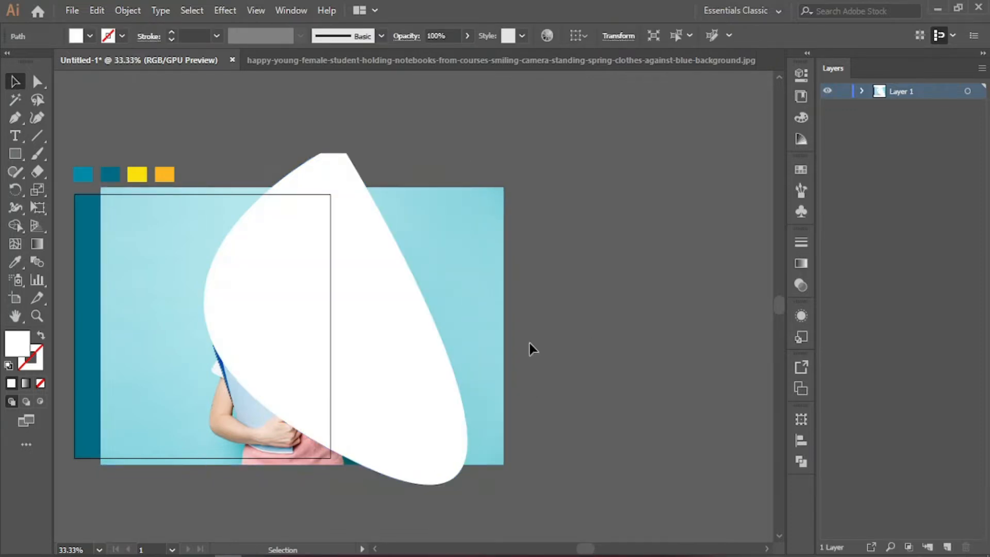
# - Make a clipping mask from the student photo and the white curved shape
pyautogui.keyDown('shift'); pyautogui.click(452, 308); pyautogui.keyUp('shift')
pyautogui.rightClick(448, 305)
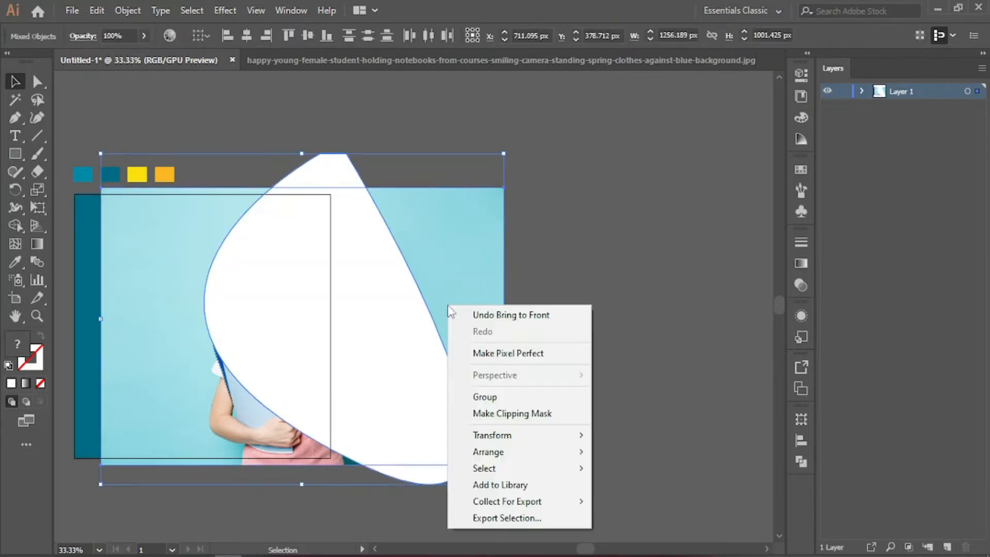
pyautogui.click(514, 415)
pyautogui.click(586, 377)
# - Draw a closed white shape with the Pen tool, its upper edge curving across the artboard's lower part and rising beyond the right edge
pyautogui.hscroll(-5, 619, 350)
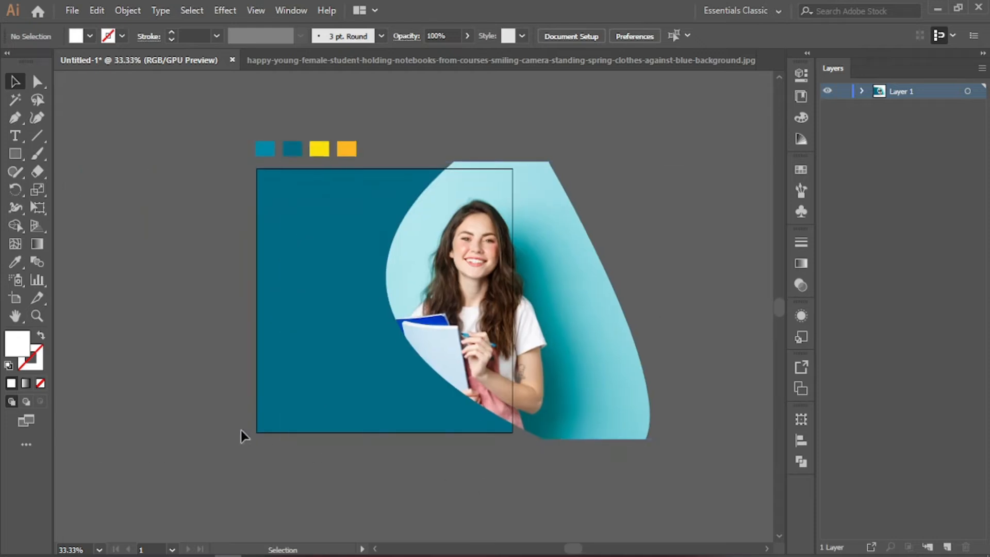
pyautogui.click(236, 393)
pyautogui.moveTo(612, 230); pyautogui.dragTo(673, 163)
pyautogui.hotkey('ctrl', 'z')
pyautogui.moveTo(534, 238); pyautogui.dragTo(570, 86)
pyautogui.click(681, 387)
pyautogui.moveTo(673, 487); pyautogui.dragTo(655, 491)
pyautogui.moveTo(458, 523); pyautogui.dragTo(416, 527)
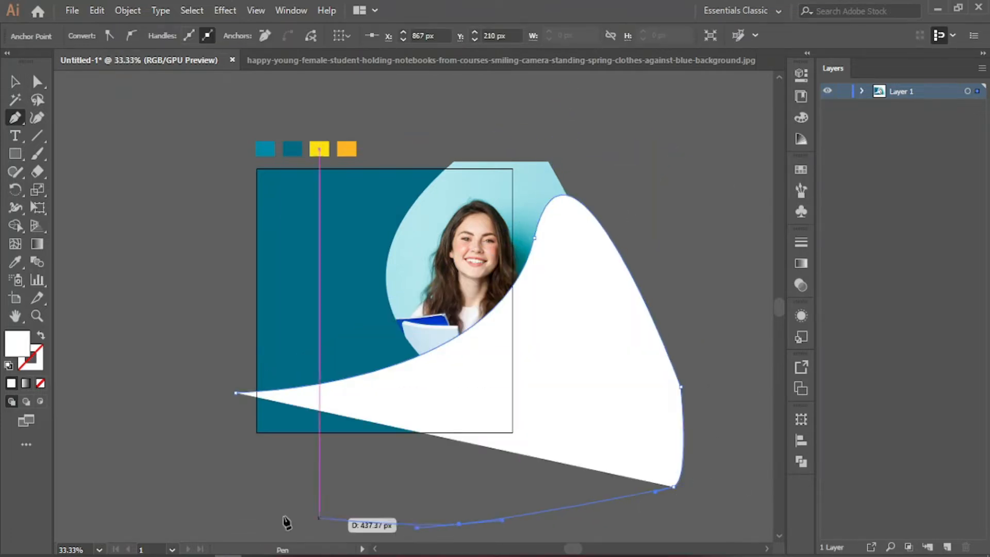
pyautogui.click(235, 503)
pyautogui.click(196, 414)
pyautogui.click(235, 393)
pyautogui.press('v')
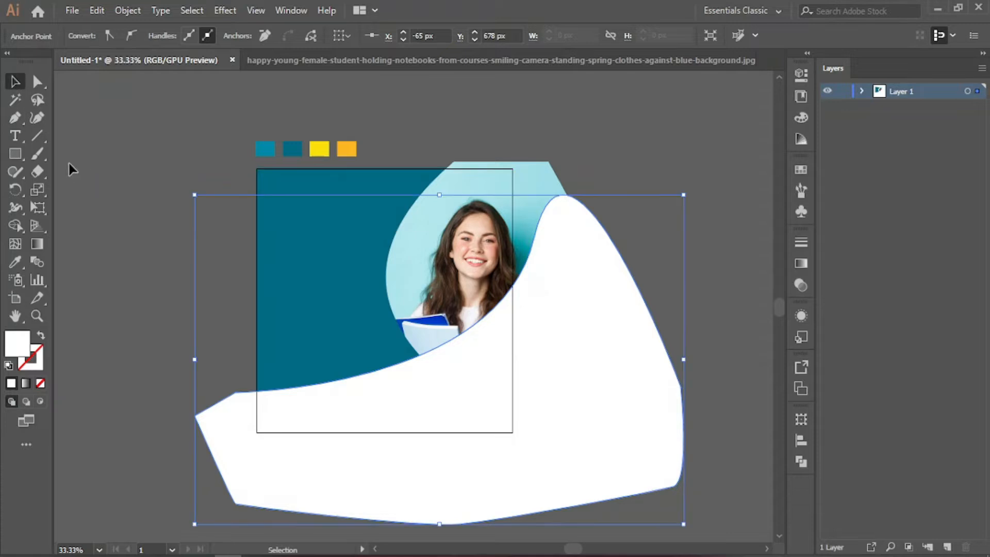
# - Move the new white path below the clipped photo in the layer order
pyautogui.click(72, 169)
pyautogui.click(861, 91)
pyautogui.moveTo(905, 106); pyautogui.dragTo(910, 131)
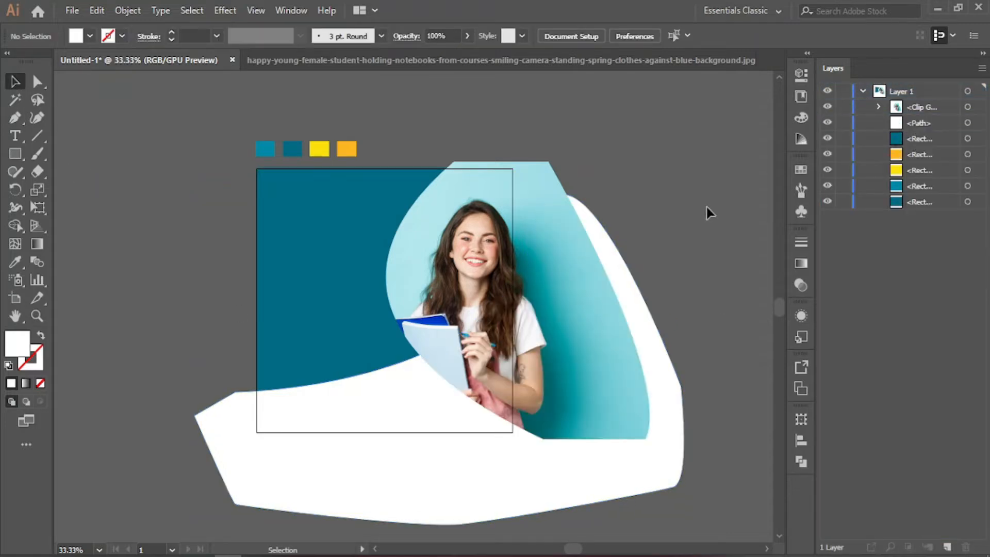
# - Move the clipped photo up and to the left, and scale it down to about 758 × 923 px
pyautogui.click(586, 286)
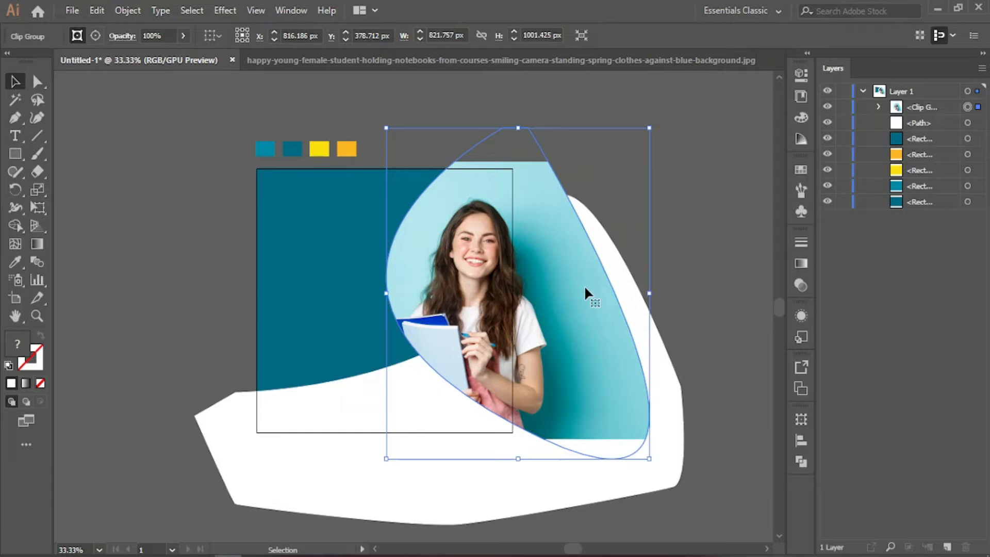
pyautogui.press('Up')
pyautogui.press('Up')
pyautogui.press('Up')
pyautogui.press('Up')
pyautogui.press('Up')
pyautogui.press('Up')
pyautogui.press('Up')
pyautogui.press('Up')
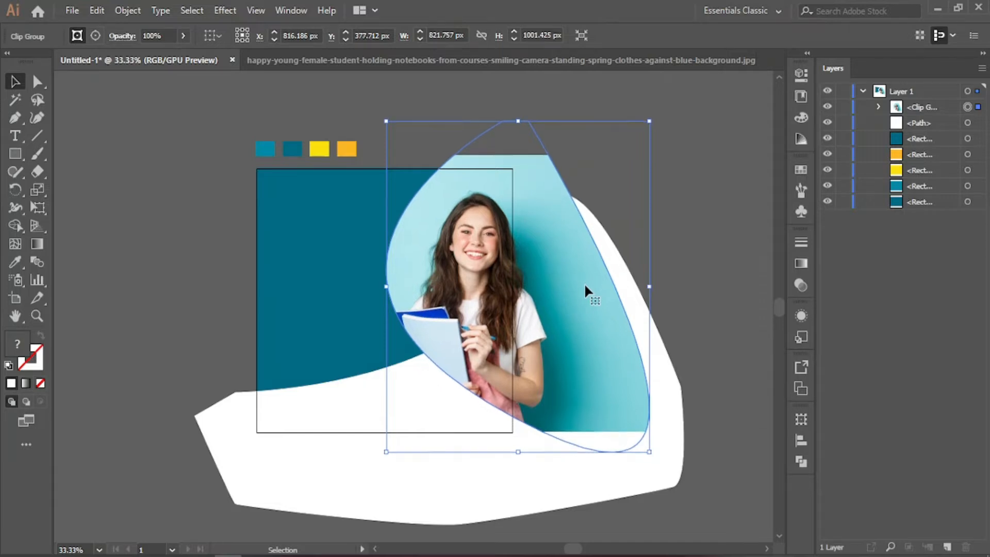
pyautogui.press('Up')
pyautogui.press('Left')
pyautogui.press('Left')
pyautogui.press('Left')
pyautogui.press('Left')
pyautogui.press('Left')
pyautogui.press('Left')
pyautogui.press('Left')
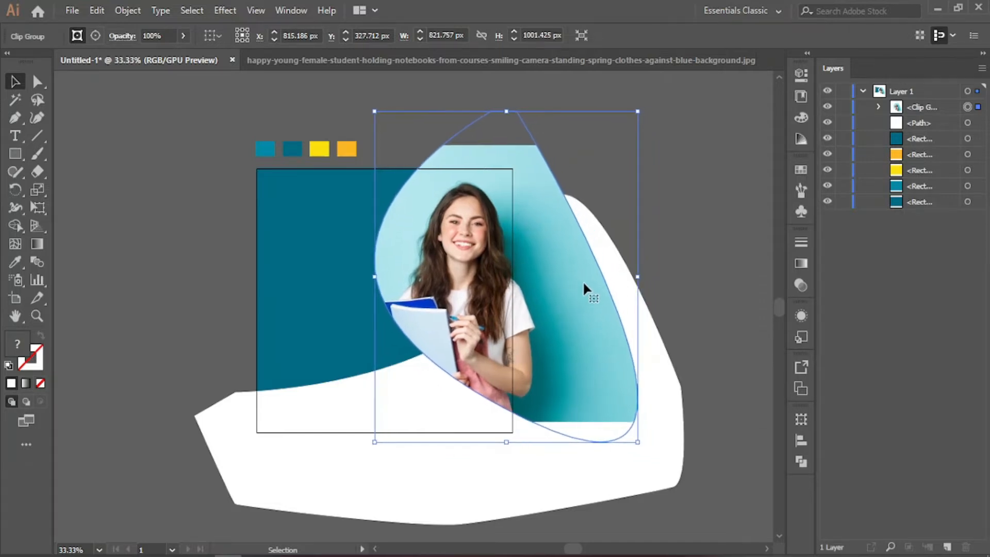
pyautogui.press('Left')
pyautogui.press('Left')
pyautogui.press('Left')
pyautogui.press('Left')
pyautogui.press('Left')
pyautogui.press('Up')
pyautogui.press('Up')
pyautogui.press('Up')
pyautogui.press('Up')
pyautogui.press('Up')
pyautogui.press('Up')
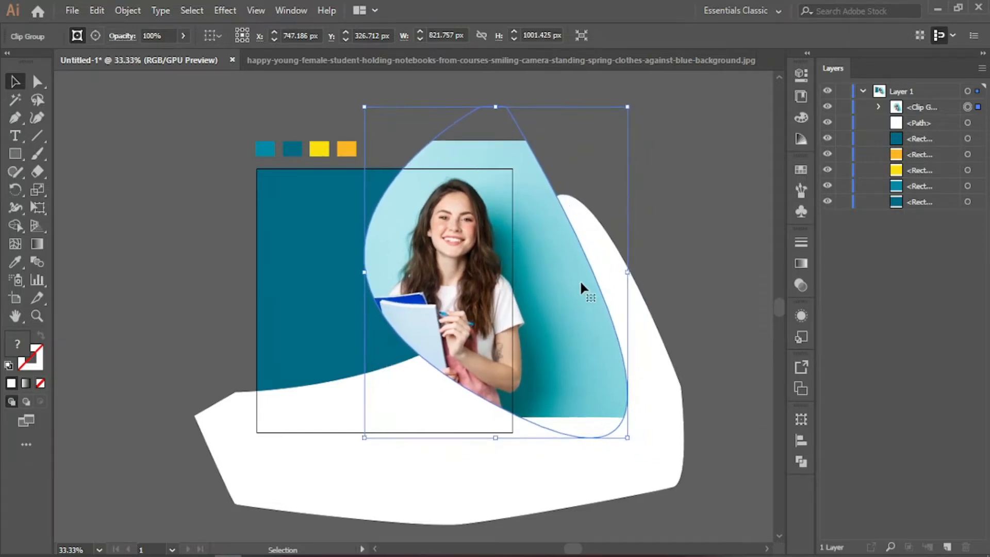
pyautogui.press('Left')
pyautogui.press('Left')
pyautogui.press('Left')
pyautogui.press('Left')
pyautogui.press('Left')
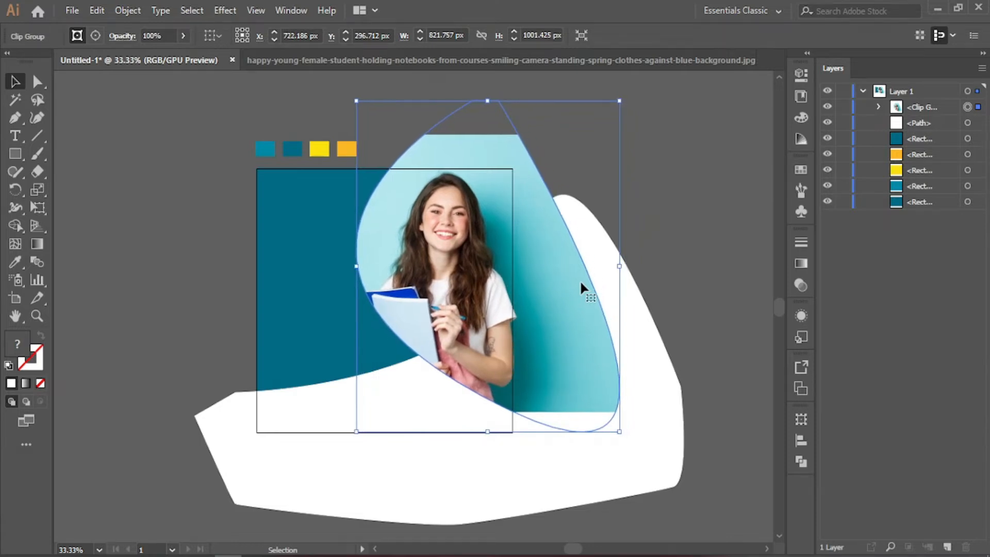
pyautogui.press('Up')
pyautogui.press('Up')
pyautogui.press('Up')
pyautogui.press('Up')
pyautogui.press('Up')
pyautogui.moveTo(617, 100); pyautogui.dragTo(607, 115)
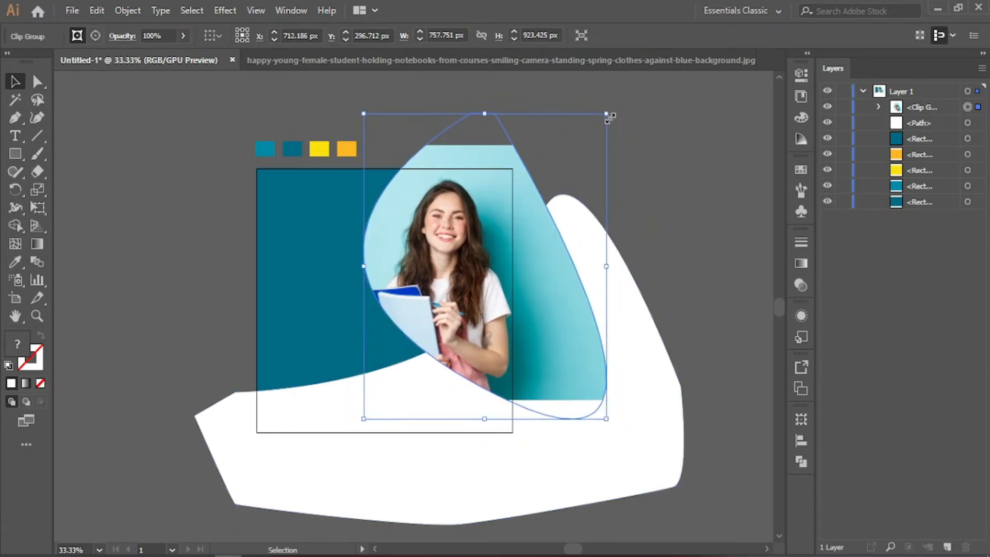
pyautogui.click(694, 179)
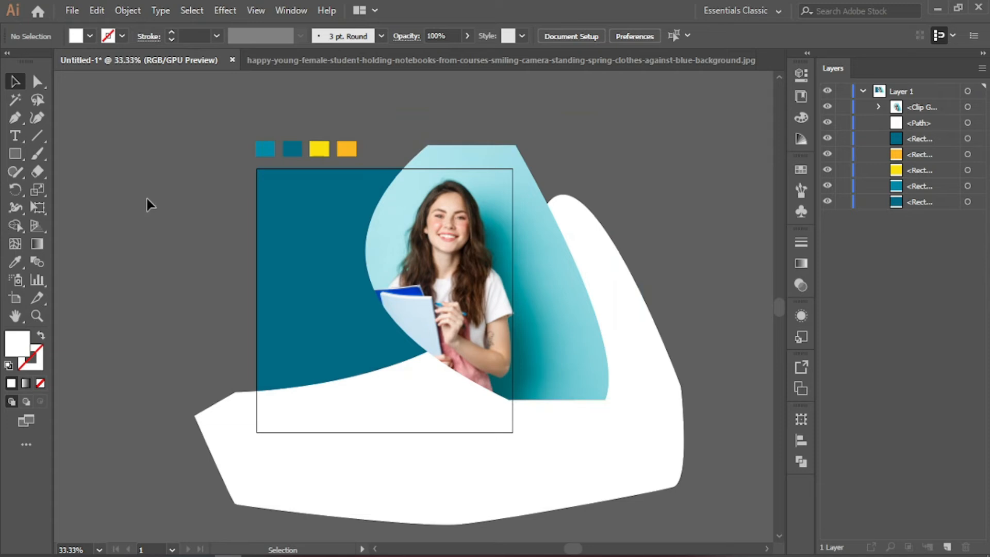
# - Recolor the background rectangle with the lighter teal sampled from the first color swatch above the artboard
pyautogui.click(314, 265)
pyautogui.press('i')
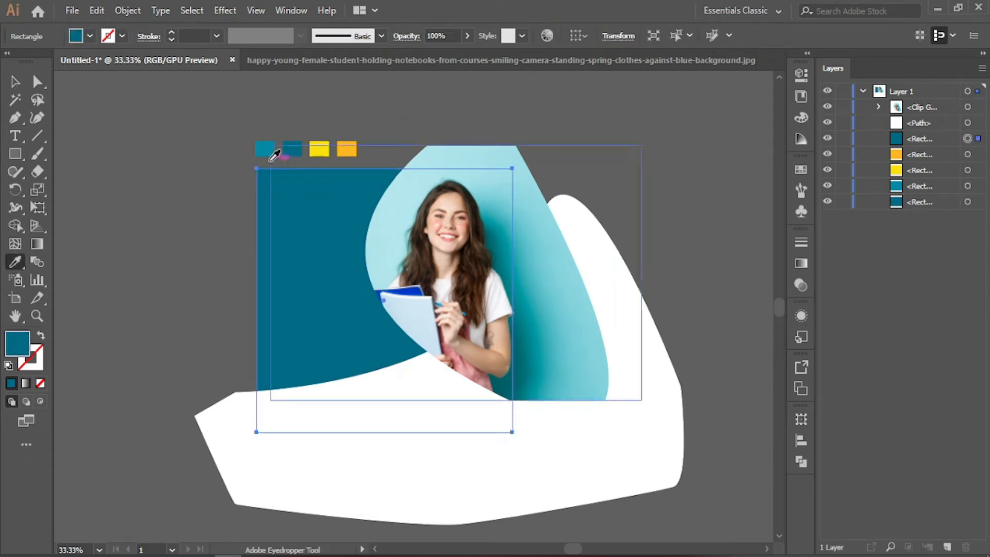
pyautogui.click(256, 143)
pyautogui.click(13, 81)
pyautogui.click(194, 280)
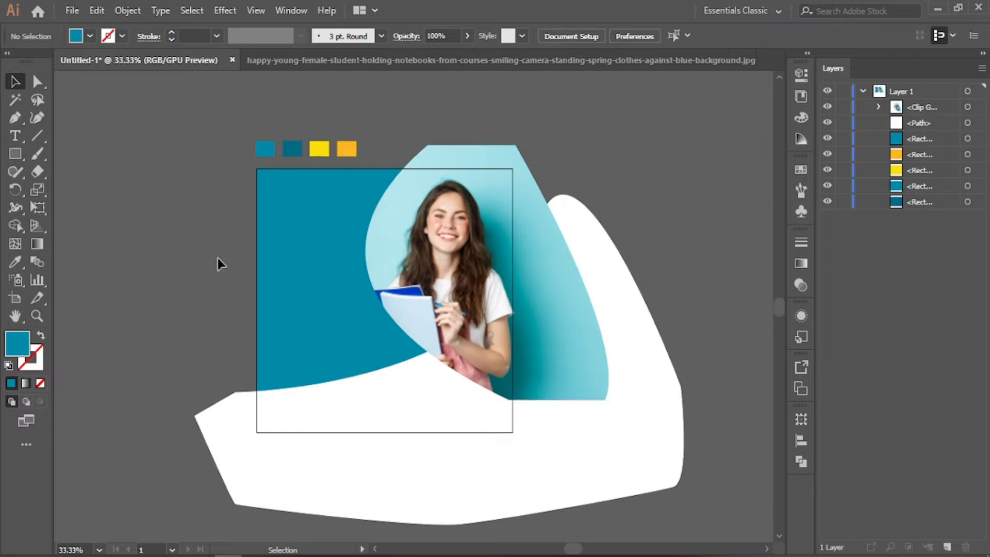
# - Draw a thin horizontal bar across the left-center of the artboard and fill it with the yellow swatch's color
pyautogui.moveTo(288, 273); pyautogui.dragTo(404, 287)
pyautogui.click(14, 263)
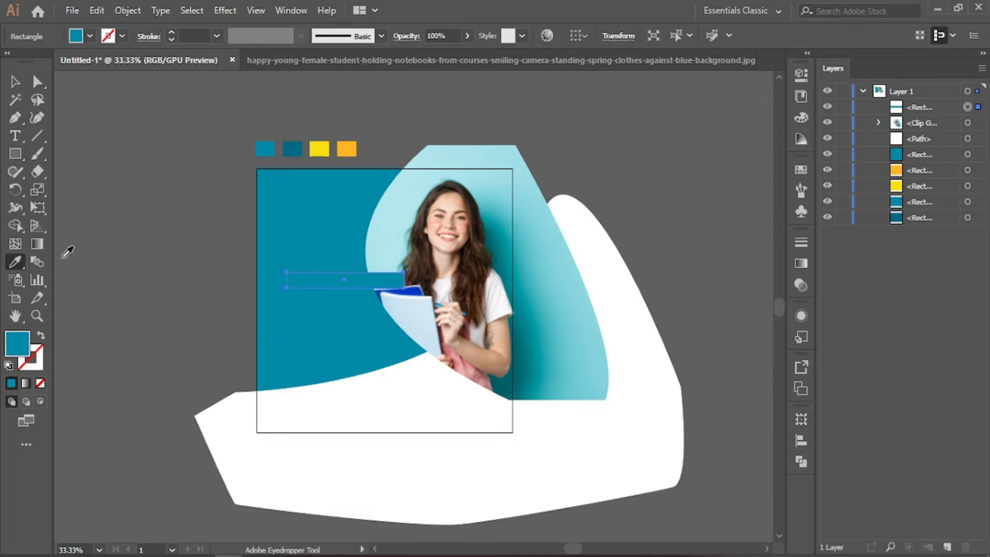
pyautogui.click(319, 149)
pyautogui.click(15, 83)
pyautogui.click(226, 226)
# - Move the yellow bar below the clipped photo in the layer order and round its corners
pyautogui.moveTo(917, 106); pyautogui.dragTo(915, 131)
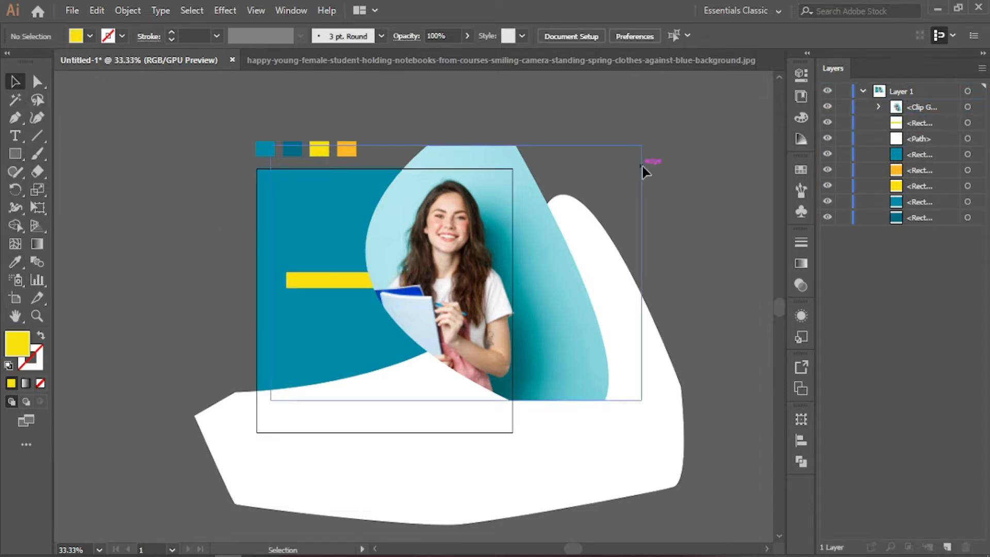
pyautogui.click(312, 282)
pyautogui.press('a')
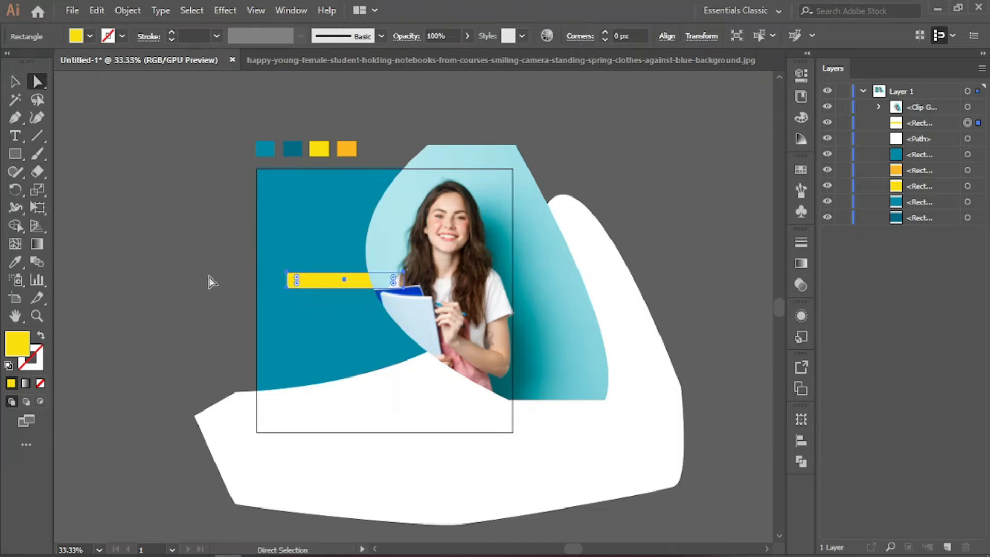
pyautogui.moveTo(294, 279); pyautogui.dragTo(289, 281)
pyautogui.click(122, 313)
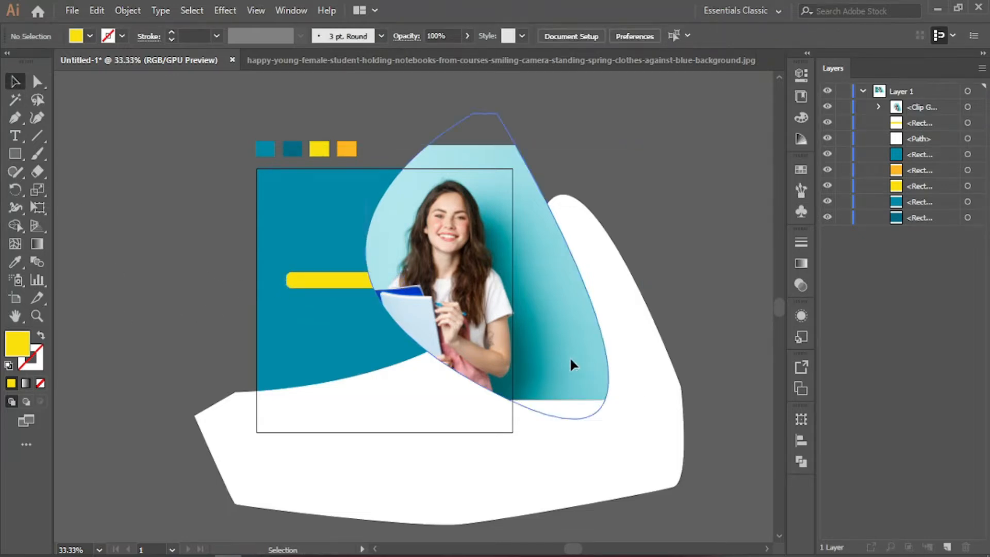
# - Nudge the clipped photo slightly to the right
pyautogui.click(582, 348)
pyautogui.click(703, 280)
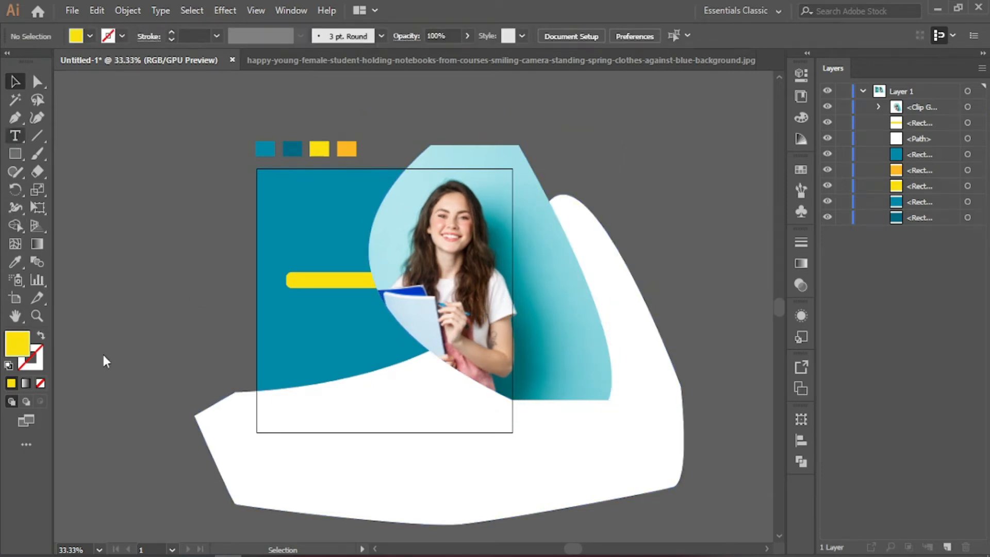
# - Add the text "2022" to the left of the artboard and set its font to OCR A Std
pyautogui.press('t')
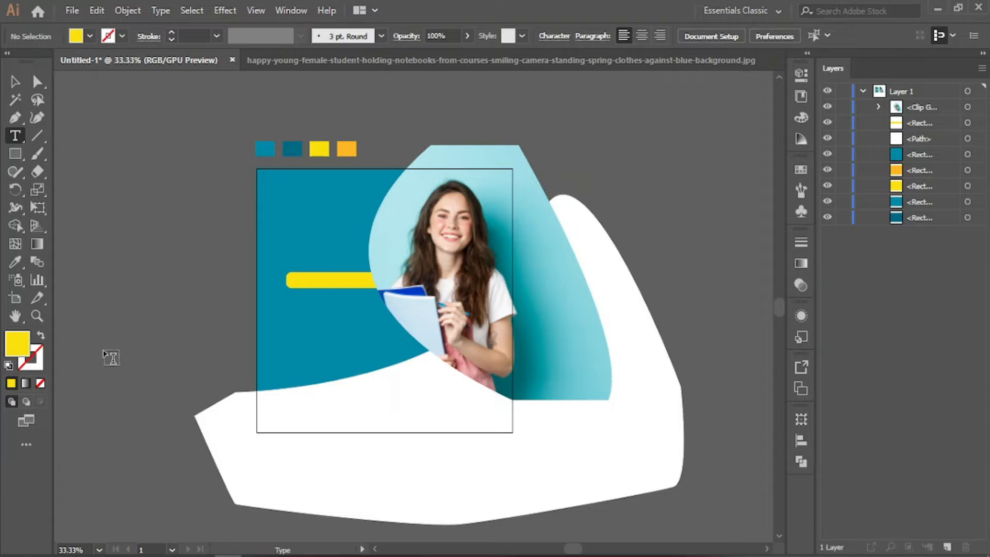
pyautogui.click(105, 352)
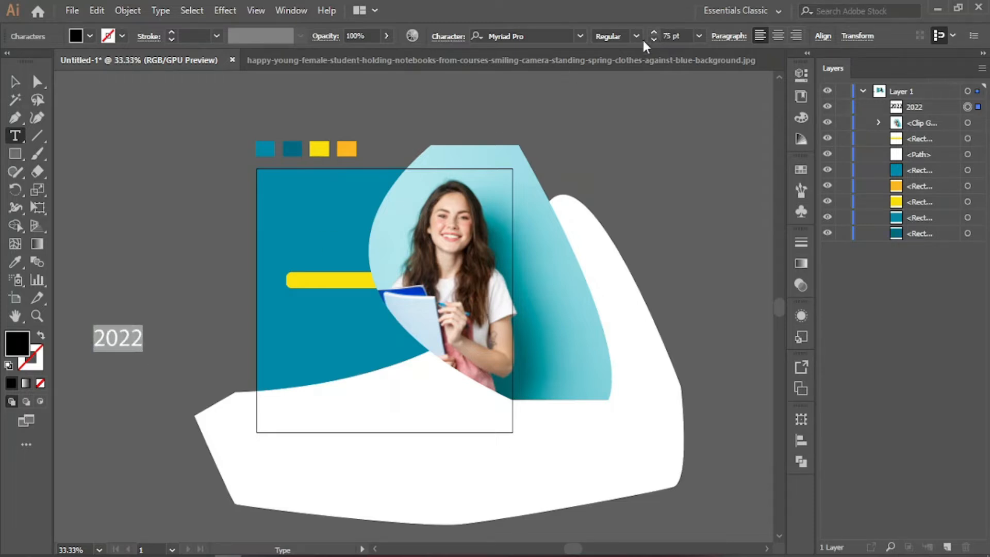
pyautogui.click(494, 37)
pyautogui.press('Down')
pyautogui.press('Down')
pyautogui.press('Down')
pyautogui.press('Down')
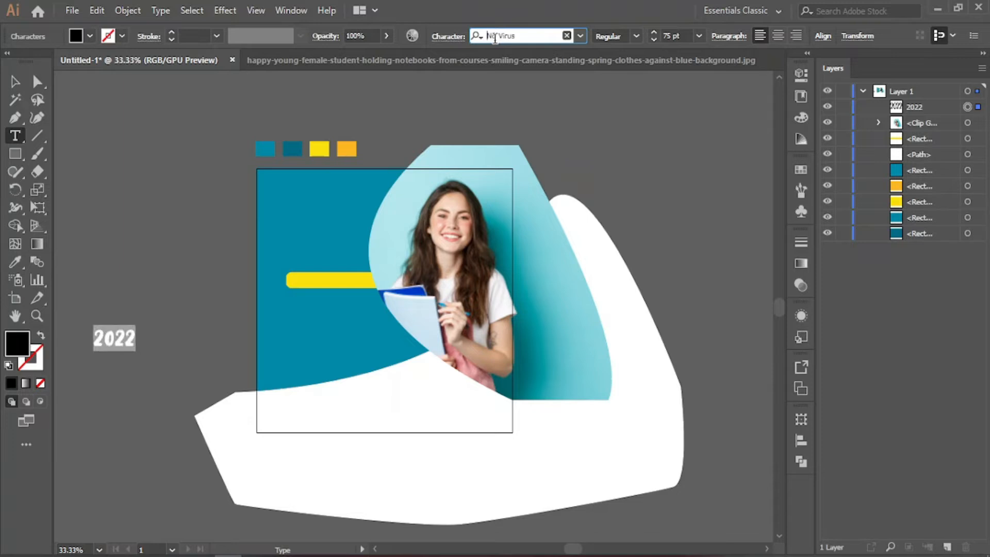
pyautogui.press('Down')
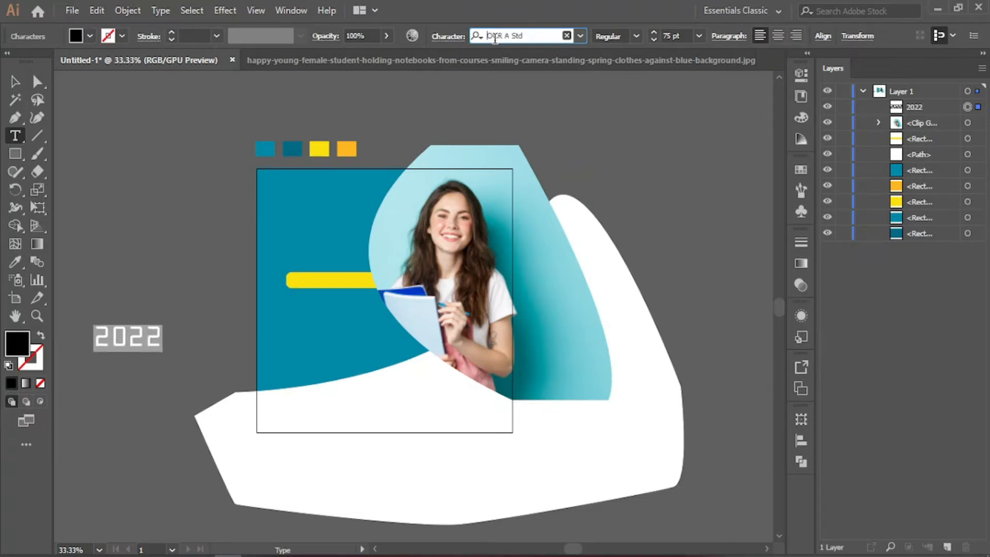
pyautogui.click(16, 78)
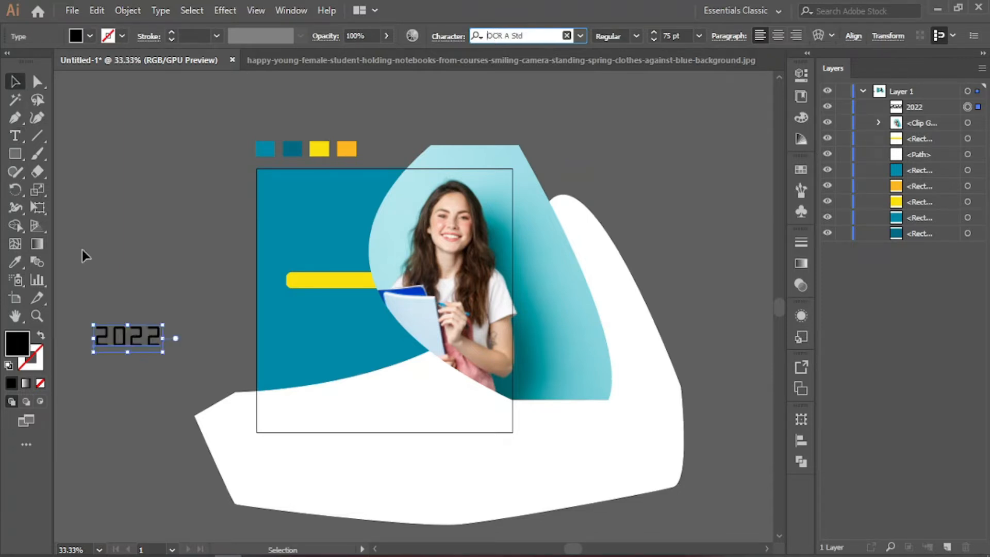
# - Move the "2022" text onto the teal background above the yellow bar, set its size to 57 pt and its fill to FFFFFF
pyautogui.moveTo(129, 344); pyautogui.dragTo(301, 239)
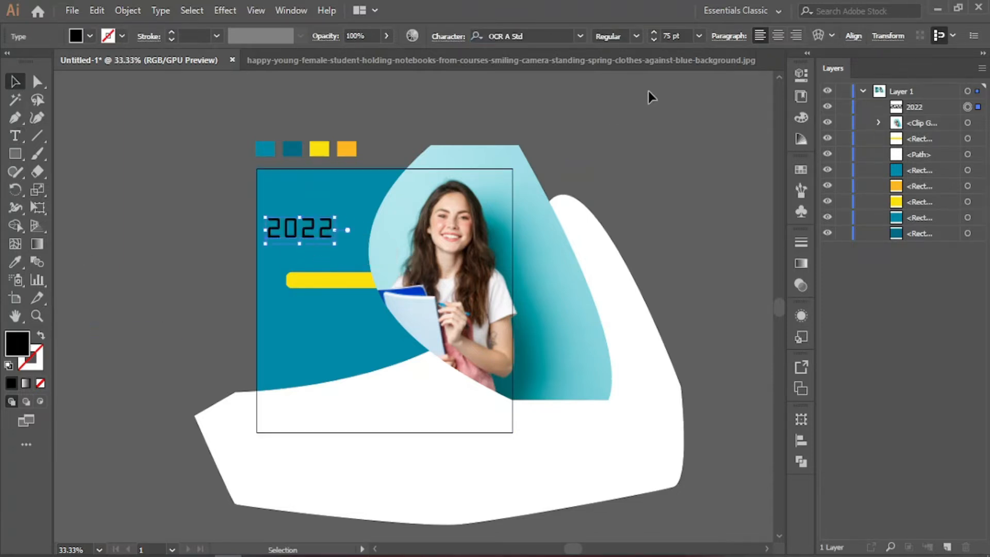
pyautogui.click(653, 40)
pyautogui.click(652, 41)
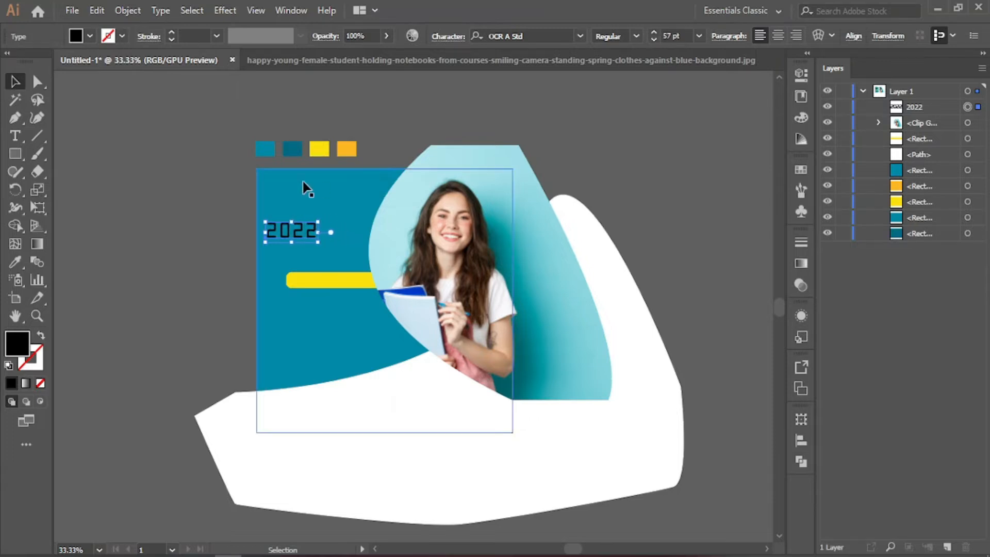
pyautogui.doubleClick(8, 352)
pyautogui.write('ffffff')
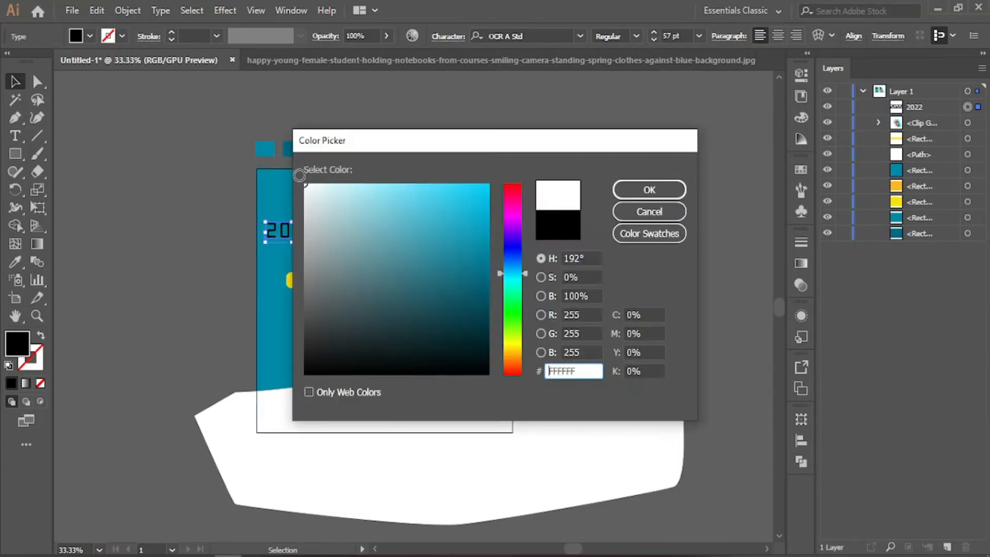
pyautogui.press('Return')
pyautogui.click(218, 203)
# - Nudge the yellow rounded bar slightly left and well down, leaving more room beneath the "2022" text
pyautogui.moveTo(289, 301); pyautogui.dragTo(364, 324)
pyautogui.hotkey('ctrl', '+')
pyautogui.hotkey('ctrl', '+')
pyautogui.hotkey('ctrl', '+')
pyautogui.click(330, 299)
pyautogui.press('Left')
pyautogui.press('Left')
pyautogui.press('Left')
pyautogui.press('Left')
pyautogui.press('Left')
pyautogui.press('Left')
pyautogui.press('Left')
pyautogui.press('Left')
pyautogui.press('Left')
pyautogui.press('Left')
pyautogui.press('Left')
pyautogui.press('Left')
pyautogui.press('Left')
pyautogui.press('Left')
pyautogui.press('Left')
pyautogui.press('Left')
pyautogui.press('Left')
pyautogui.press('Left')
pyautogui.press('Left')
pyautogui.press('Left')
pyautogui.press('Down')
pyautogui.press('Down')
pyautogui.press('Down')
pyautogui.press('Down')
pyautogui.press('Down')
pyautogui.press('Down')
pyautogui.press('Down')
pyautogui.press('Down')
pyautogui.press('Down')
pyautogui.press('Down')
pyautogui.press('Down')
pyautogui.press('Down')
pyautogui.press('Down')
pyautogui.press('Down')
pyautogui.press('Down')
pyautogui.press('Down')
pyautogui.press('Down')
pyautogui.press('Down')
pyautogui.press('Down')
pyautogui.press('Down')
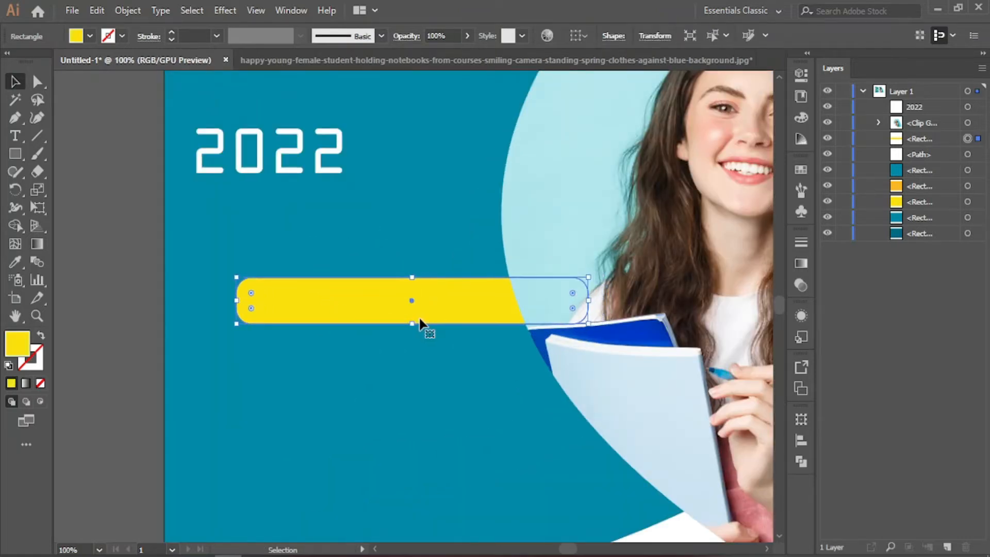
pyautogui.press('Down')
pyautogui.press('Down')
pyautogui.press('Down')
pyautogui.press('Down')
pyautogui.press('Down')
pyautogui.press('Down')
pyautogui.press('Down')
pyautogui.press('Down')
pyautogui.press('Down')
pyautogui.press('Down')
pyautogui.press('Down')
pyautogui.press('Down')
pyautogui.press('Down')
pyautogui.press('Down')
pyautogui.press('Down')
pyautogui.press('Down')
pyautogui.press('Down')
pyautogui.press('Down')
pyautogui.press('Down')
pyautogui.press('Down')
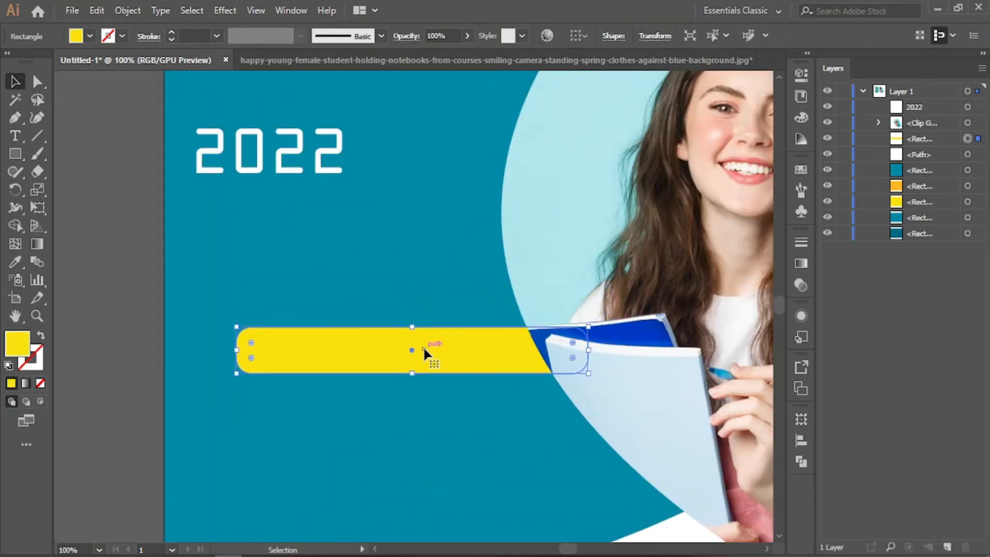
pyautogui.press('Down')
pyautogui.press('Down')
pyautogui.press('Down')
pyautogui.press('Down')
pyautogui.press('Down')
pyautogui.press('Down')
pyautogui.press('Down')
pyautogui.press('Down')
pyautogui.press('Down')
pyautogui.press('Down')
pyautogui.press('Down')
pyautogui.press('Down')
pyautogui.press('Down')
pyautogui.press('Down')
pyautogui.press('Down')
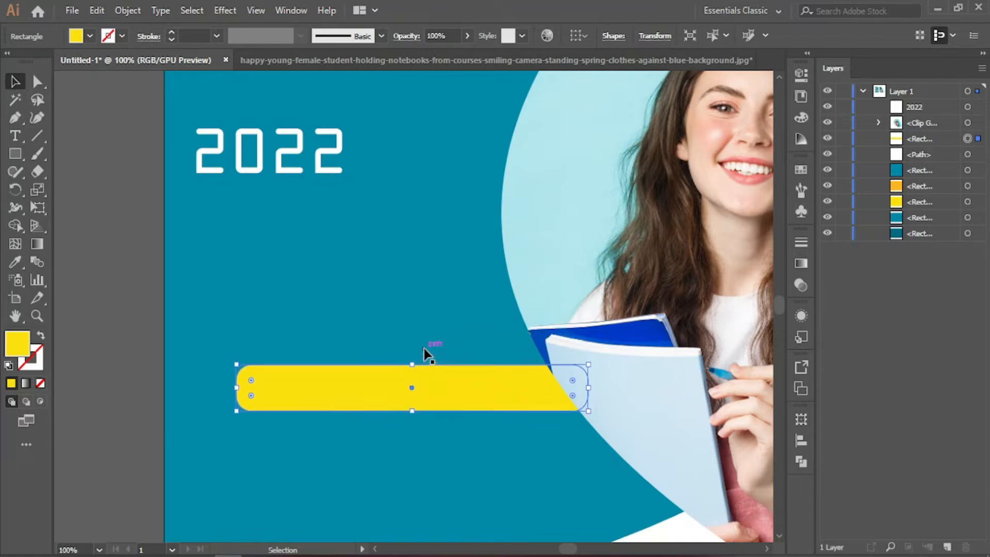
pyautogui.click(131, 369)
# - Adjust the yellow bar's corner rounding to be slightly tighter and extend its left end to roughly below the start of the "2022" text
pyautogui.click(503, 401)
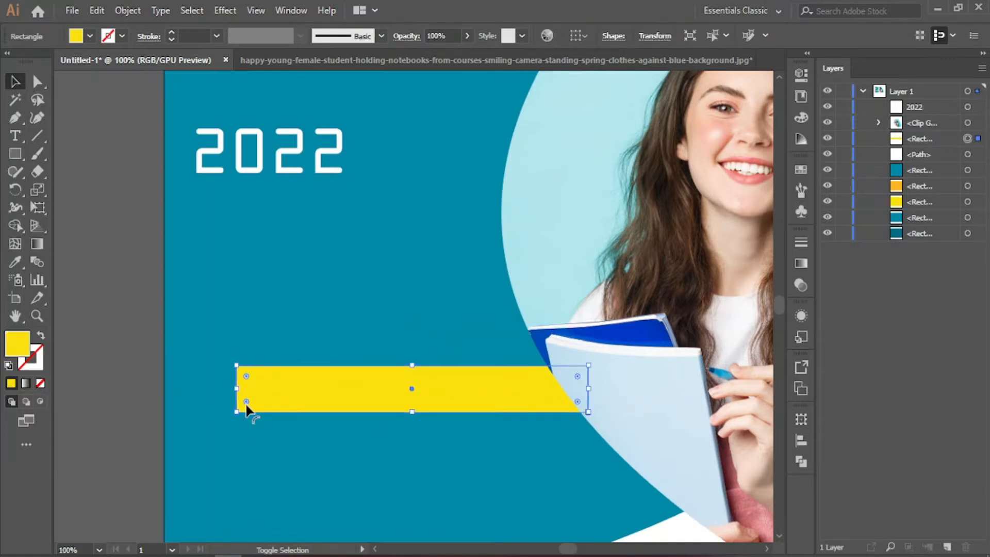
pyautogui.moveTo(245, 373); pyautogui.dragTo(250, 373)
pyautogui.click(118, 391)
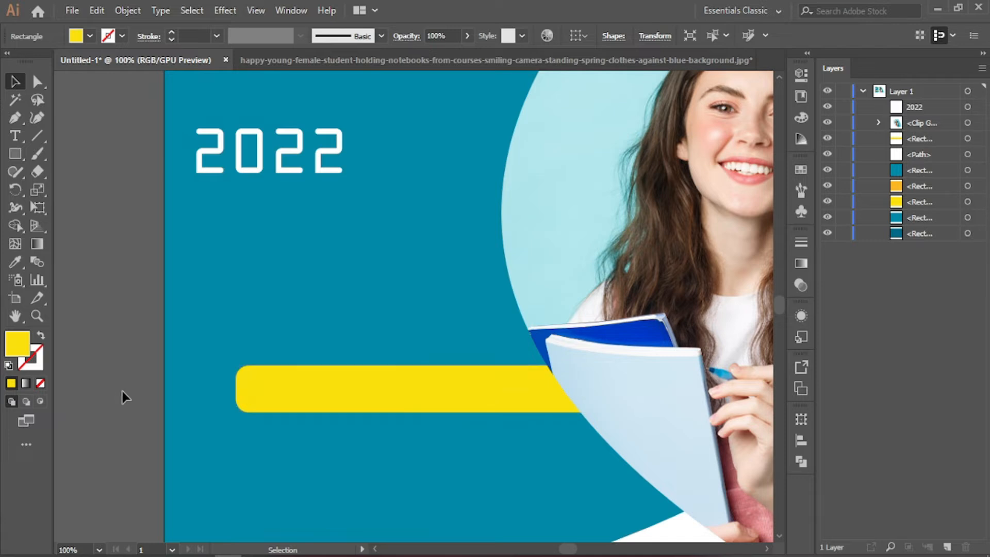
pyautogui.click(360, 386)
pyautogui.moveTo(237, 389); pyautogui.dragTo(199, 389)
pyautogui.click(173, 366)
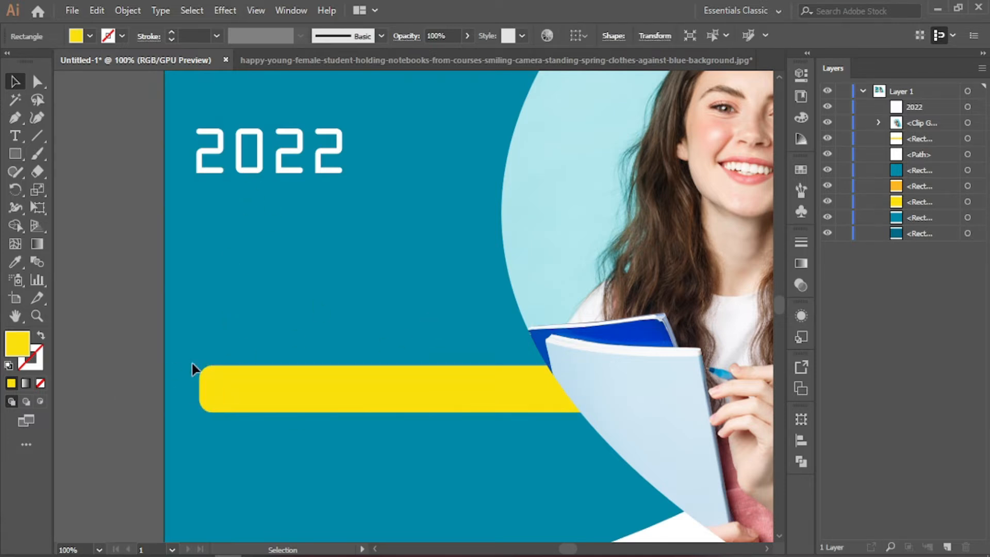
# - Change the font of the "2022" text to Queen of Camelot 2.0
pyautogui.doubleClick(247, 177)
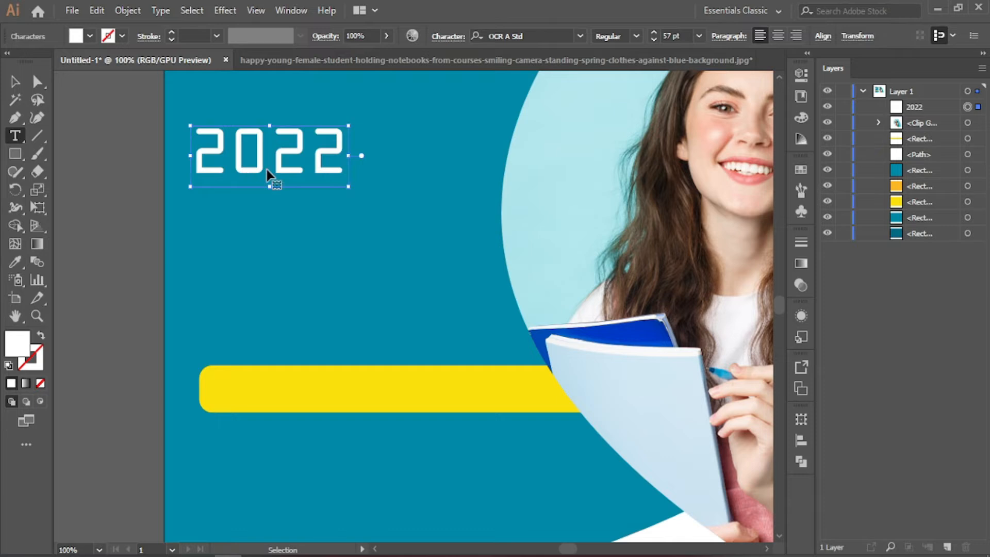
pyautogui.hotkey('ctrl', 'a')
pyautogui.click(580, 36)
pyautogui.scroll(-9, 603, 227)
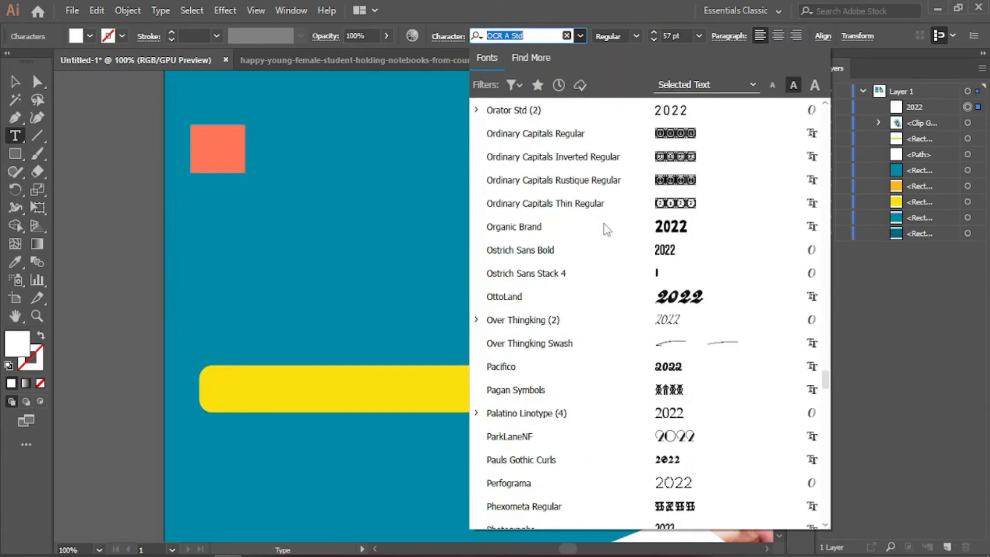
pyautogui.scroll(-8, 614, 234)
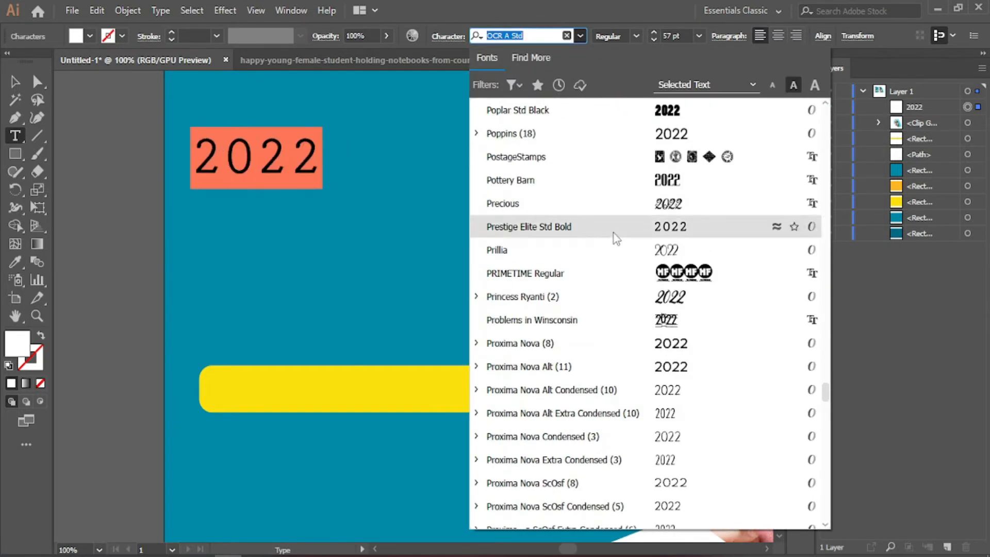
pyautogui.scroll(-3, 616, 238)
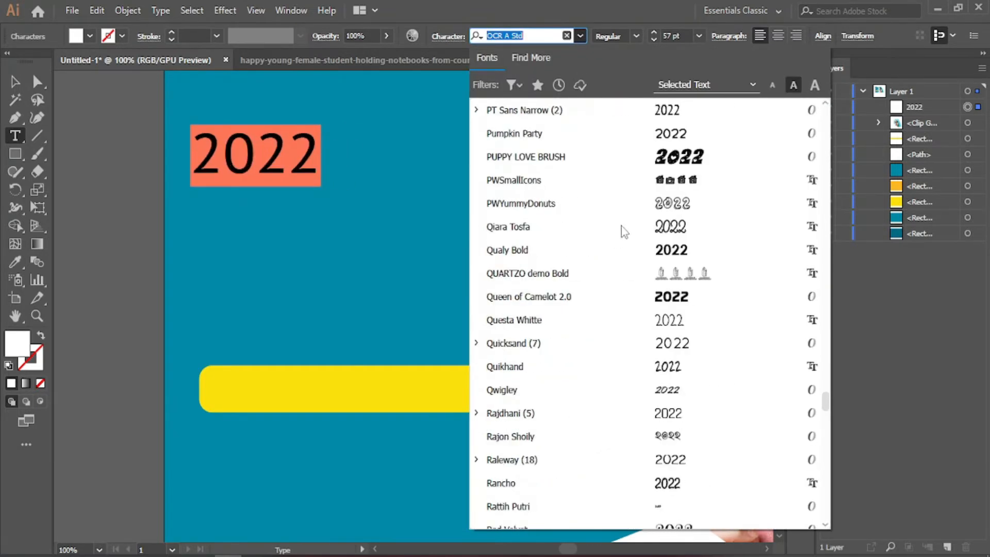
pyautogui.click(662, 303)
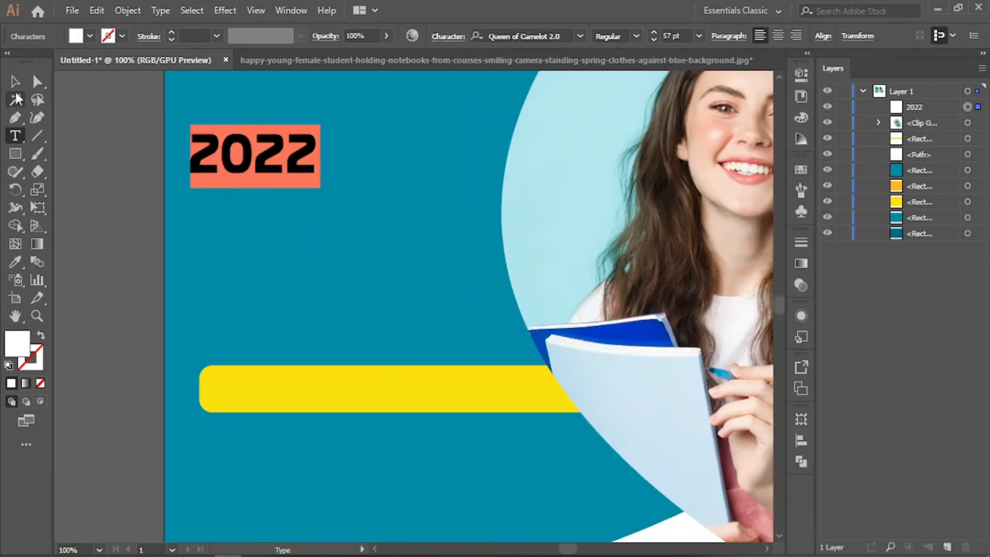
pyautogui.press('Escape')
# - Place two copies of the "2022" text below the original and change the middle one to "ADMISSION"
pyautogui.moveTo(255, 167); pyautogui.dragTo(261, 271)
pyautogui.doubleClick(265, 206)
pyautogui.doubleClick(267, 204)
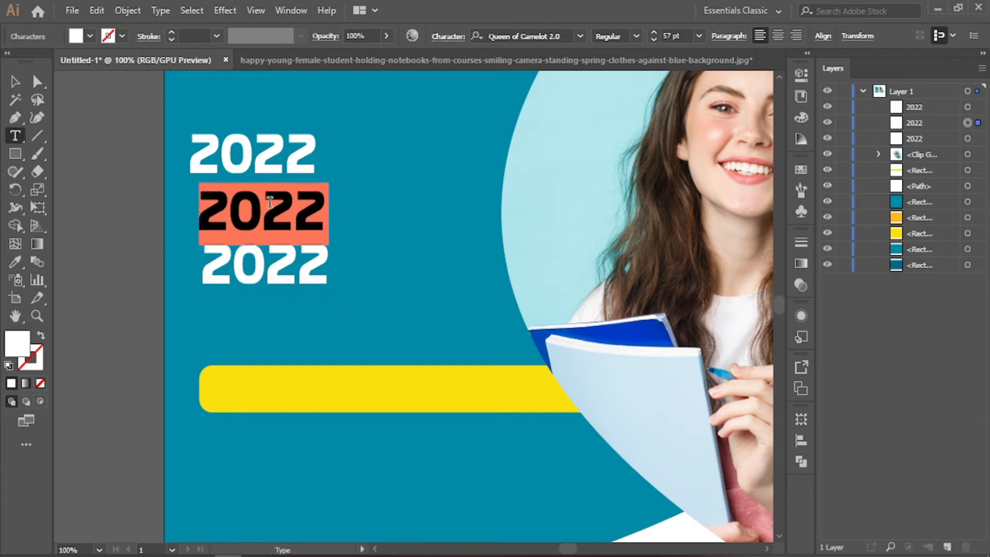
pyautogui.press('BackSpace')
pyautogui.write('ADM')
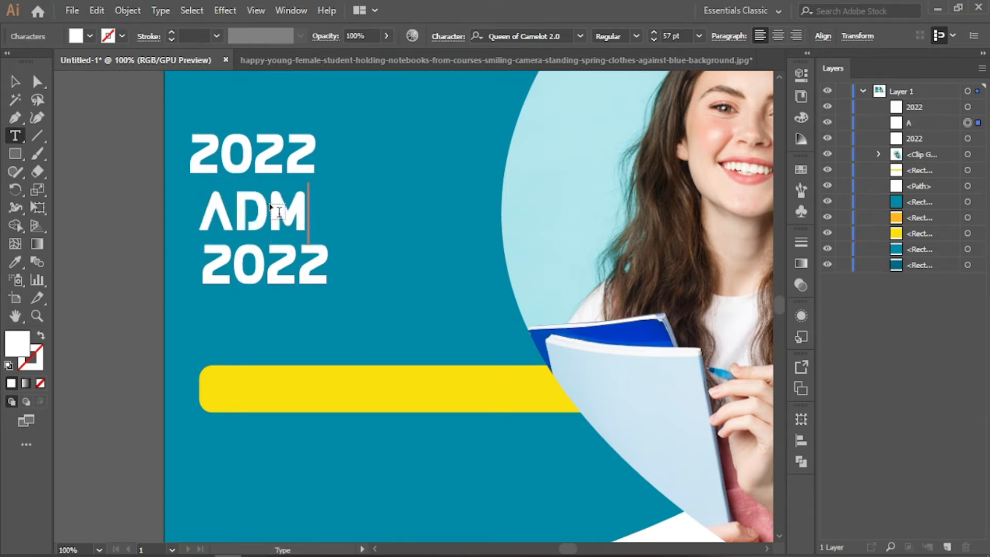
pyautogui.write('ISSION')
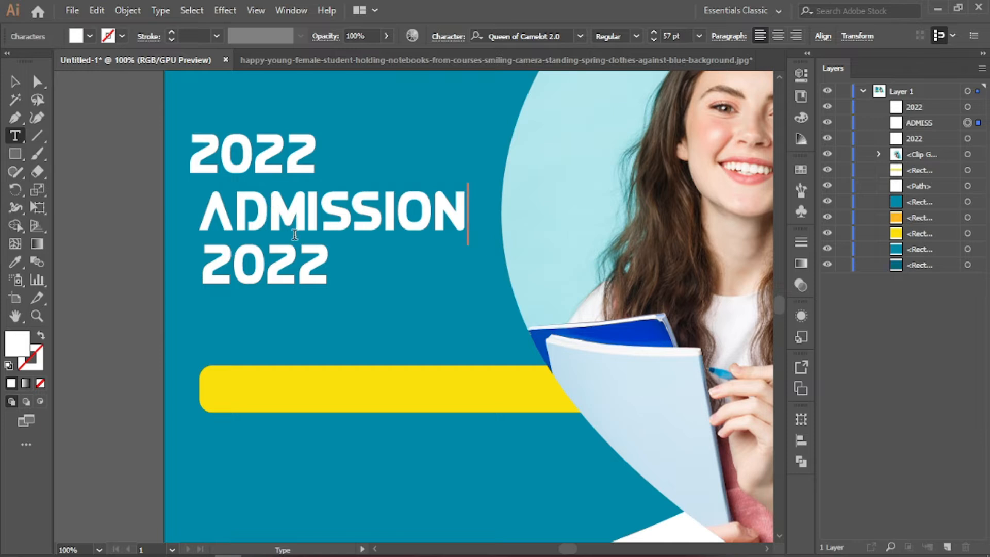
# - Color the "ADMISSION" text yellow by sampling the rounded bar with the Eyedropper
pyautogui.hotkey('ctrl', 'a')
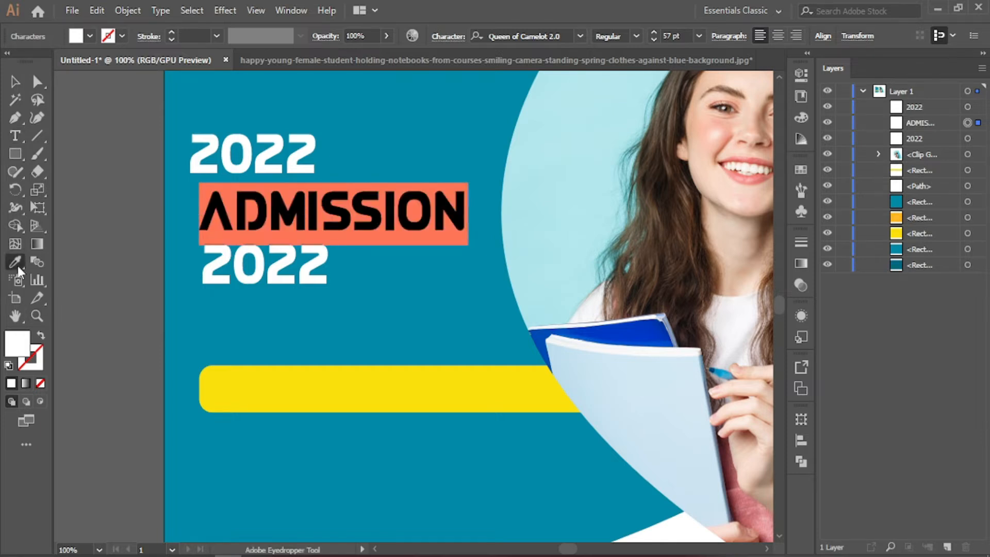
pyautogui.click(407, 390)
pyautogui.click(15, 81)
# - Align the left edges of the top "2022" and "ADMISSION" lines
pyautogui.click(262, 175)
pyautogui.keyDown('shift'); pyautogui.click(275, 207); pyautogui.keyUp('shift')
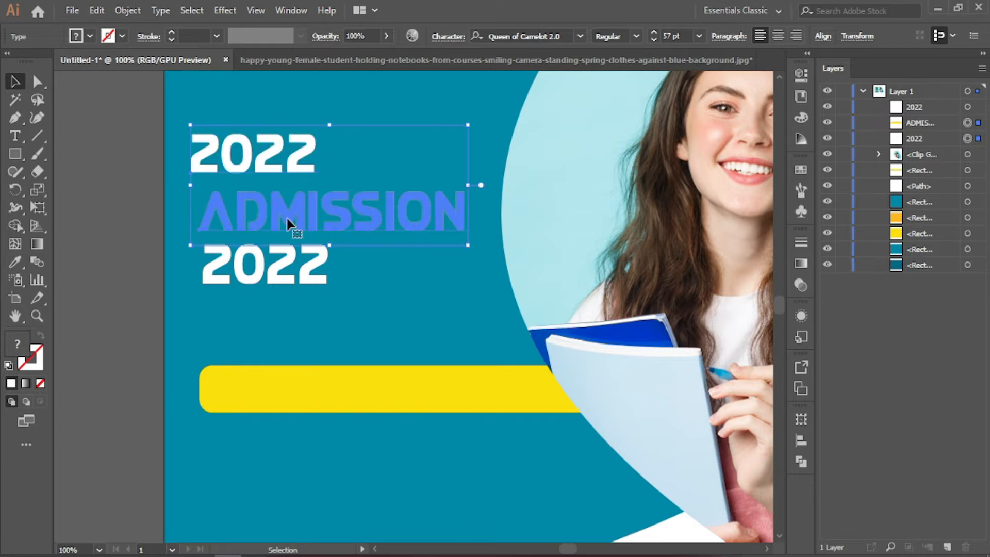
pyautogui.click(822, 35)
pyautogui.click(678, 78)
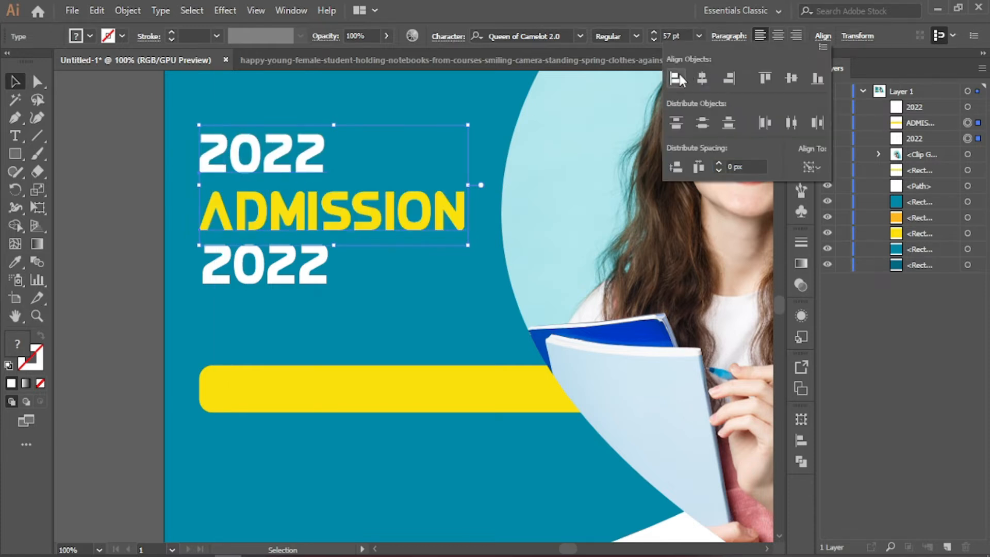
pyautogui.click(129, 210)
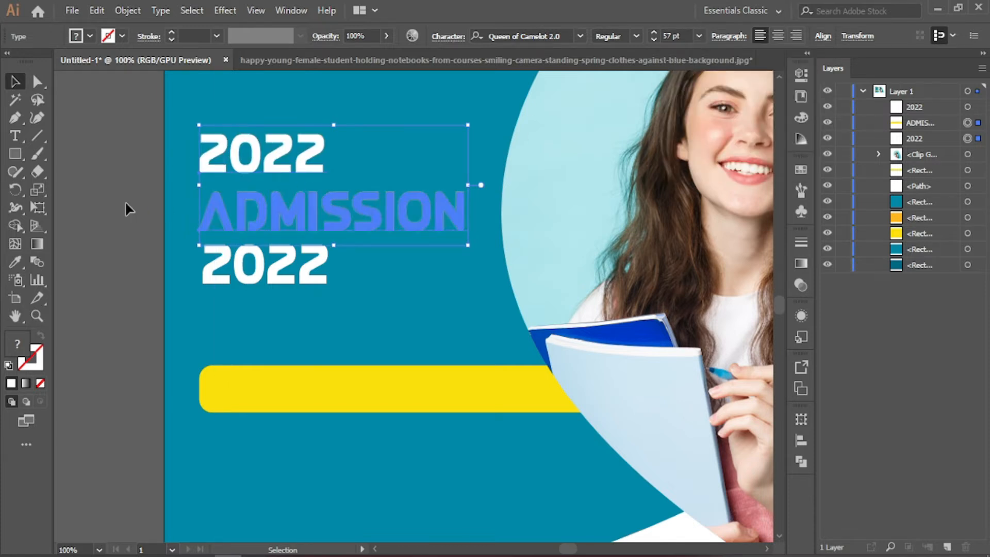
# - Replace the text of the lowest "2022" copy with "OPEN NOW"
pyautogui.doubleClick(278, 266)
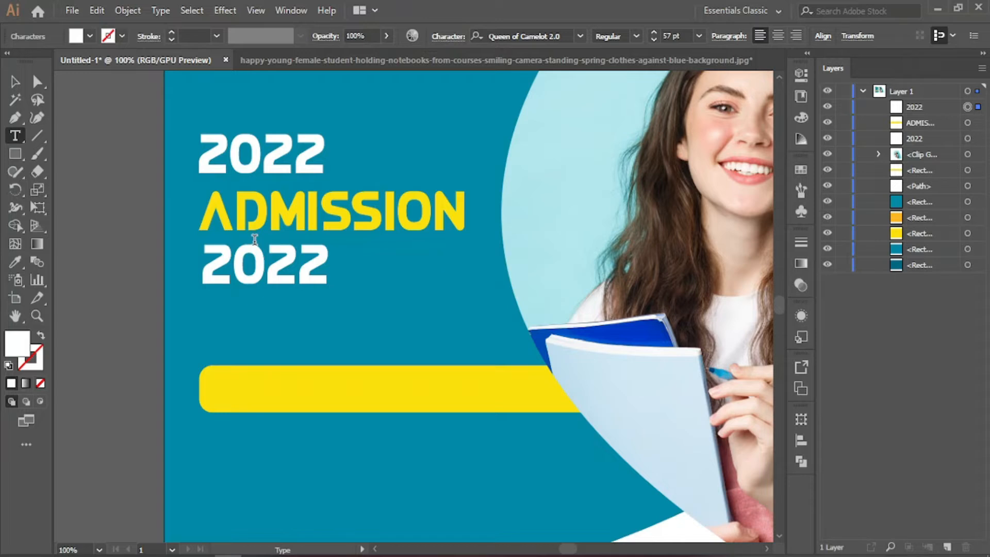
pyautogui.write('OPEN NOW')
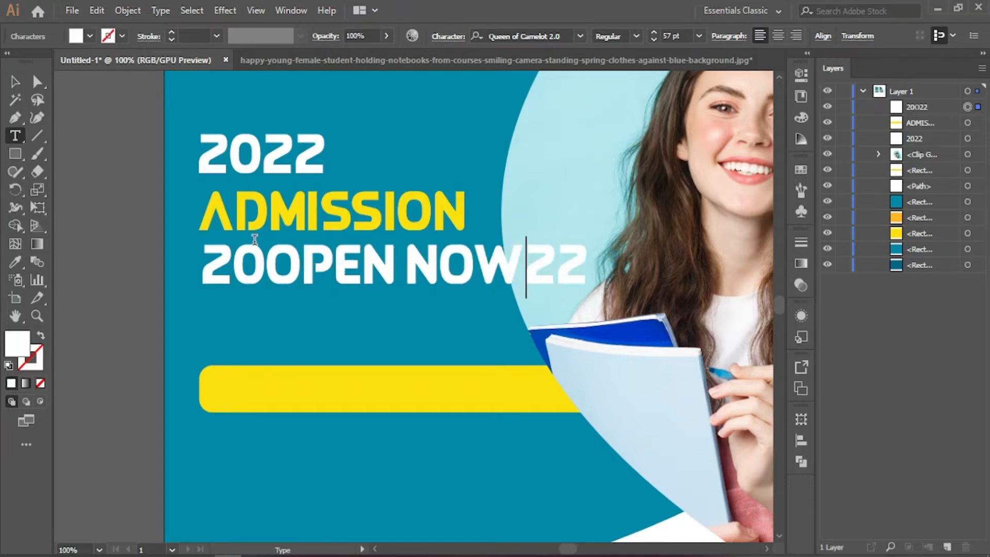
pyautogui.press('BackSpace')
pyautogui.press('BackSpace')
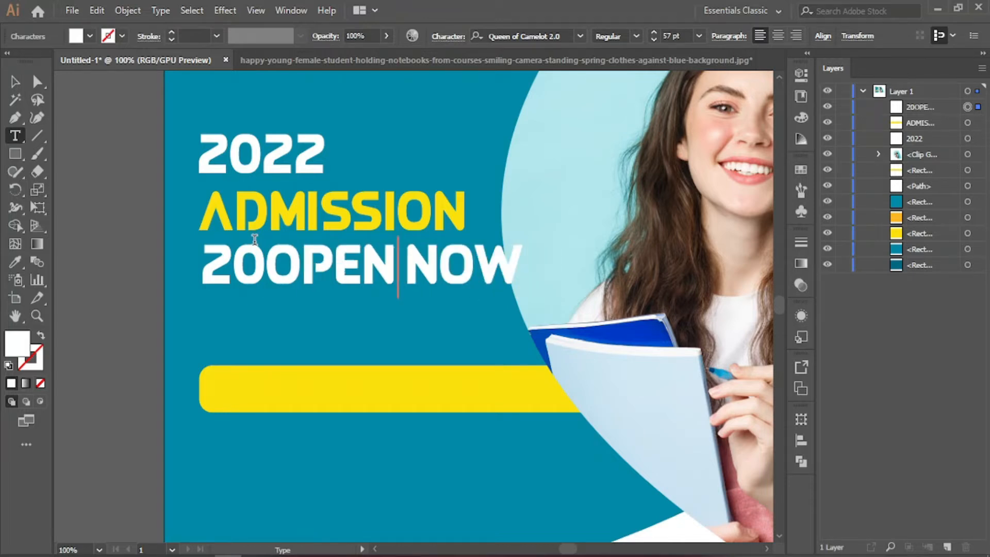
pyautogui.press('BackSpace')
pyautogui.press('BackSpace')
pyautogui.press('BackSpace')
pyautogui.write('O')
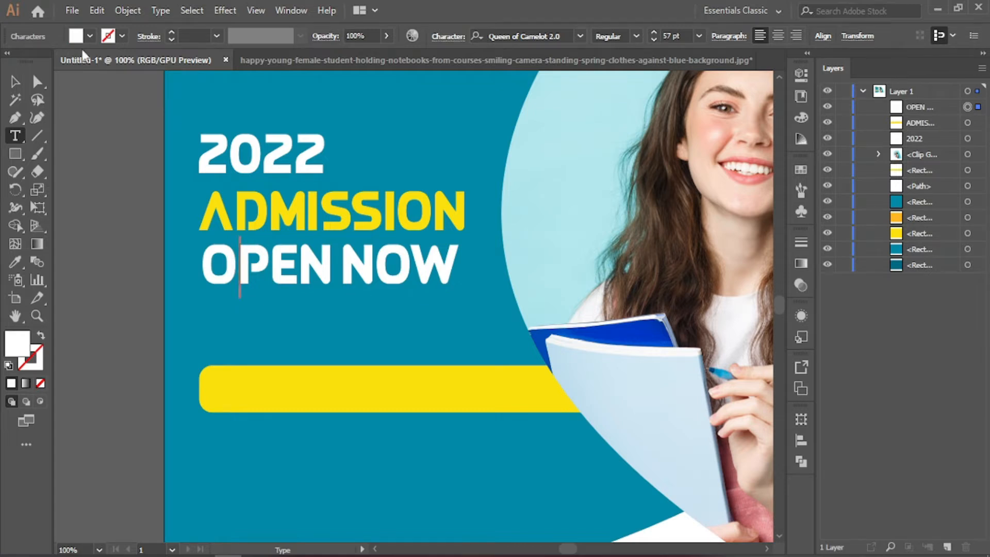
# - Align the left edges of all three heading lines, "2022", "ADMISSION" and "OPEN NOW"
pyautogui.click(16, 83)
pyautogui.click(316, 257)
pyautogui.keyDown('shift'); pyautogui.click(300, 215); pyautogui.keyUp('shift')
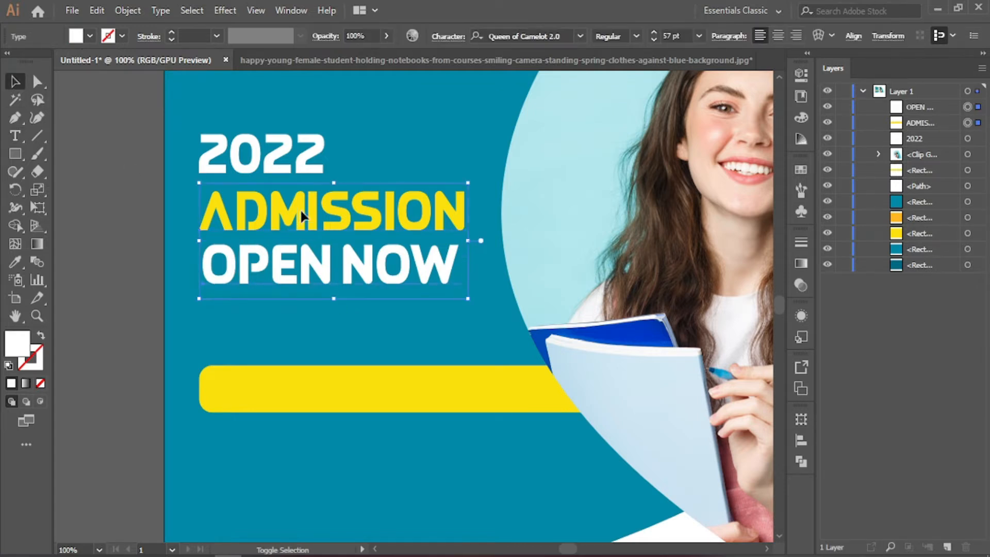
pyautogui.keyDown('shift'); pyautogui.click(309, 155); pyautogui.keyUp('shift')
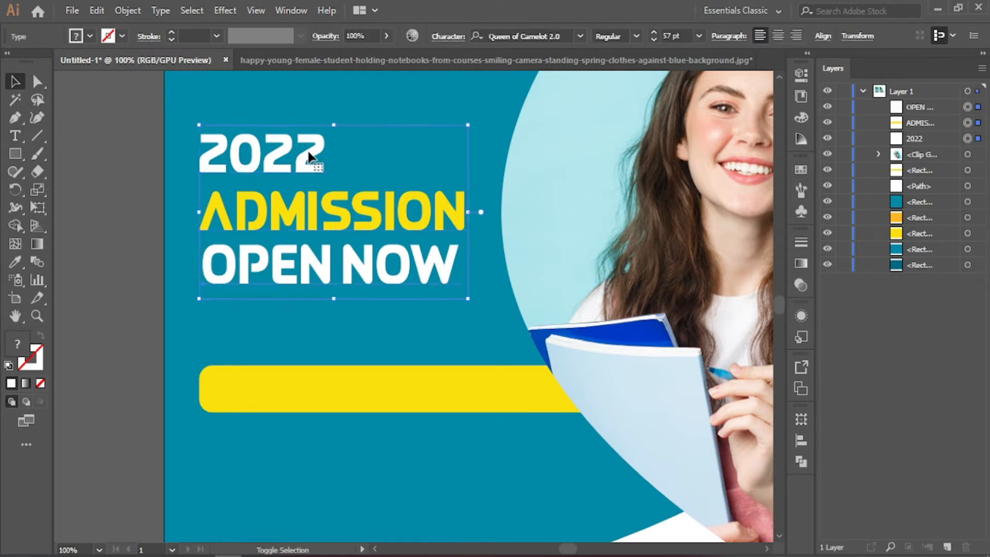
pyautogui.click(821, 36)
pyautogui.click(676, 80)
pyautogui.click(122, 249)
# - Distribute the three heading lines evenly by their vertical centers
pyautogui.click(235, 292)
pyautogui.click(251, 272)
pyautogui.keyDown('shift'); pyautogui.click(275, 212); pyautogui.keyUp('shift')
pyautogui.keyDown('shift'); pyautogui.click(281, 173); pyautogui.keyUp('shift')
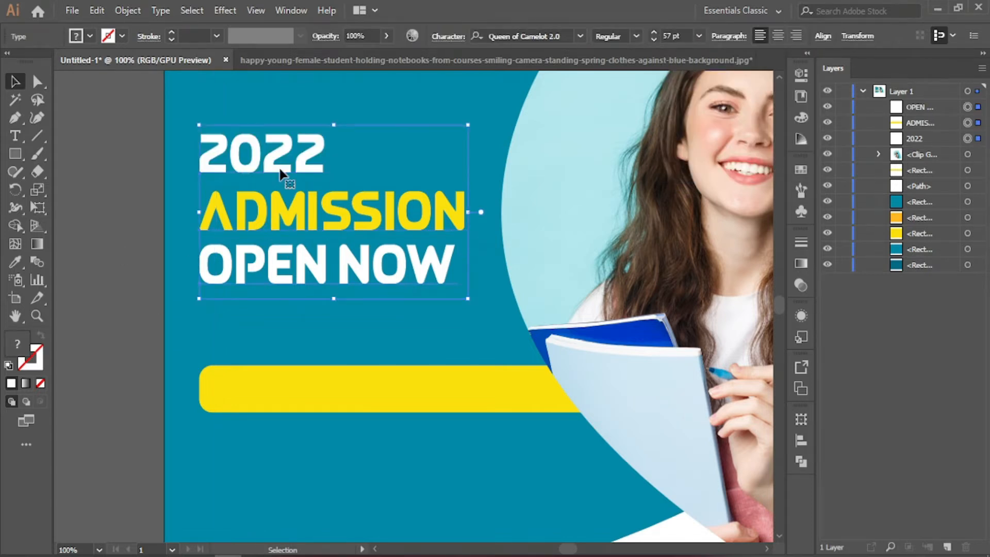
pyautogui.click(822, 36)
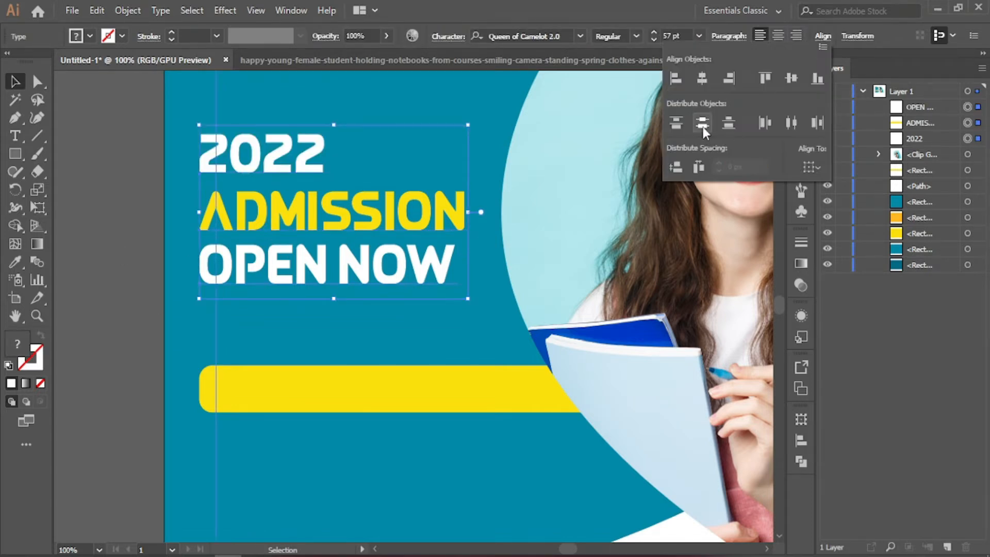
pyautogui.click(135, 236)
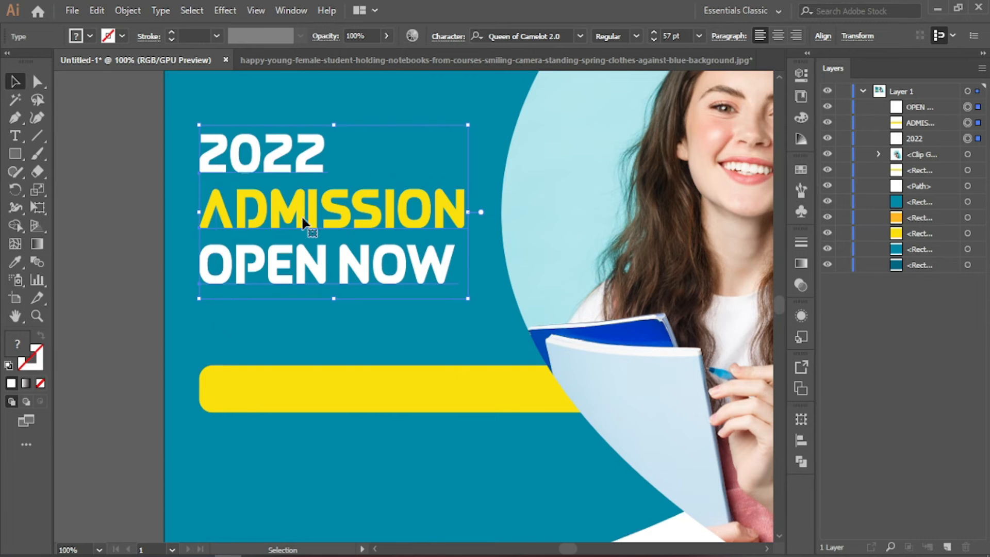
pyautogui.click(110, 206)
# - Move "ADMISSION" and "OPEN NOW" up to tighten the spacing between the three heading lines
pyautogui.hotkey('ctrl', '=')
pyautogui.moveTo(291, 181); pyautogui.dragTo(487, 295)
pyautogui.moveTo(308, 225); pyautogui.dragTo(389, 280)
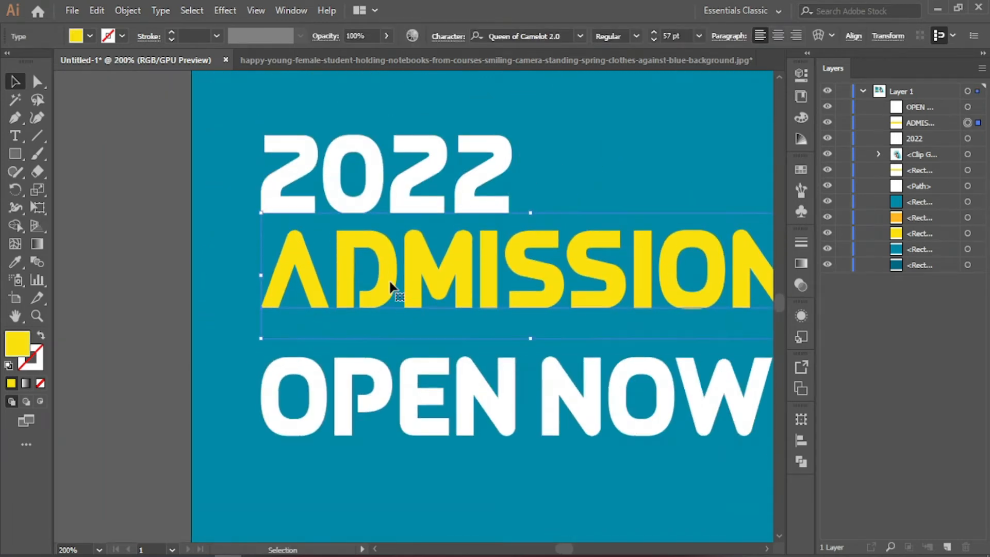
pyautogui.moveTo(382, 388); pyautogui.dragTo(381, 357)
pyautogui.click(89, 286)
pyautogui.hotkey('ctrl', '-')
pyautogui.hotkey('ctrl', '-')
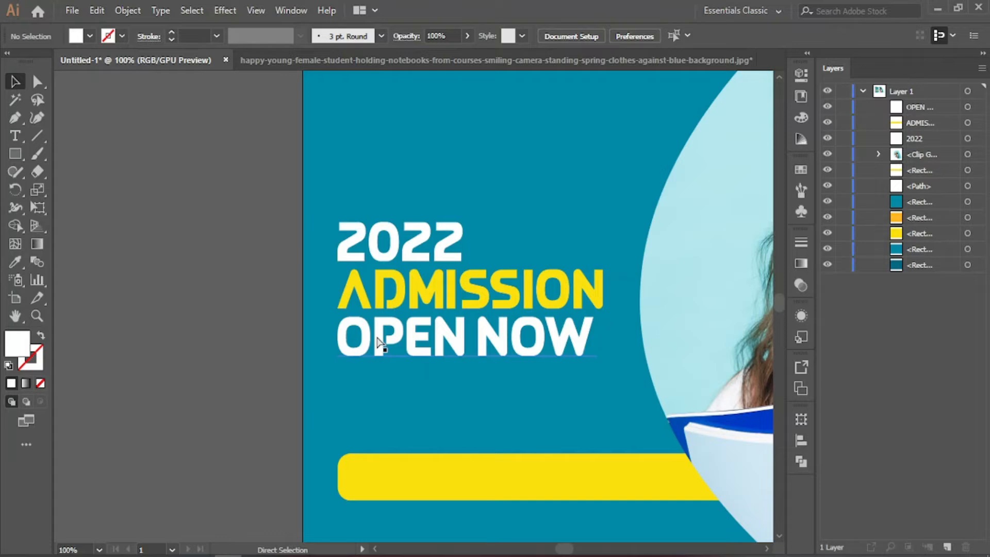
pyautogui.hotkey('ctrl', '-')
pyautogui.moveTo(300, 349); pyautogui.dragTo(148, 298)
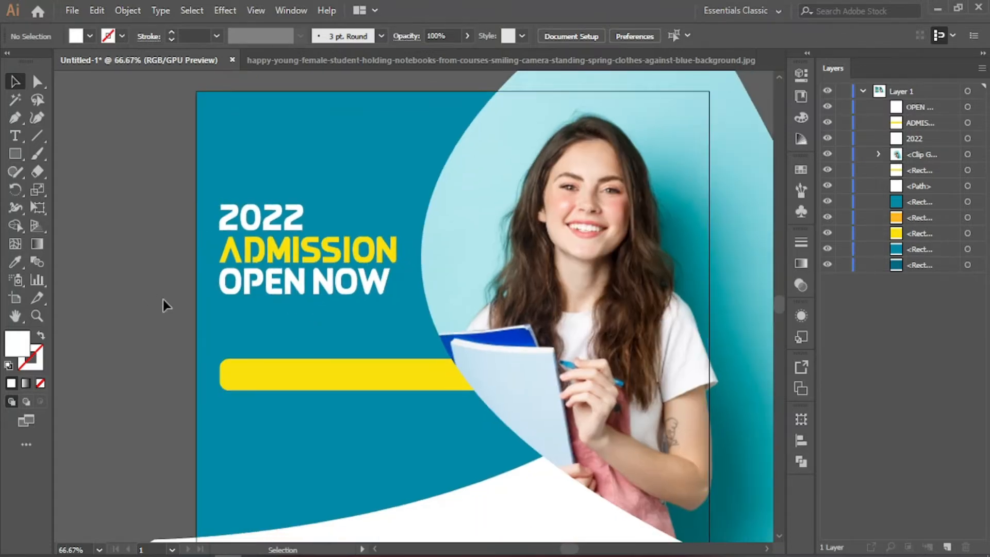
# - Move the yellow rounded bar up to just below "OPEN NOW", keeping its left edge in line with the heading
pyautogui.click(423, 373)
pyautogui.press('Up')
pyautogui.press('Up')
pyautogui.press('Up')
pyautogui.press('Up')
pyautogui.press('Up')
pyautogui.press('Up')
pyautogui.press('Up')
pyautogui.press('Up')
pyautogui.press('Up')
pyautogui.press('Up')
pyautogui.press('Up')
pyautogui.press('Up')
pyautogui.press('Up')
pyautogui.press('Up')
pyautogui.press('Up')
pyautogui.press('Up')
pyautogui.press('Up')
pyautogui.press('Up')
pyautogui.press('Up')
pyautogui.press('Up')
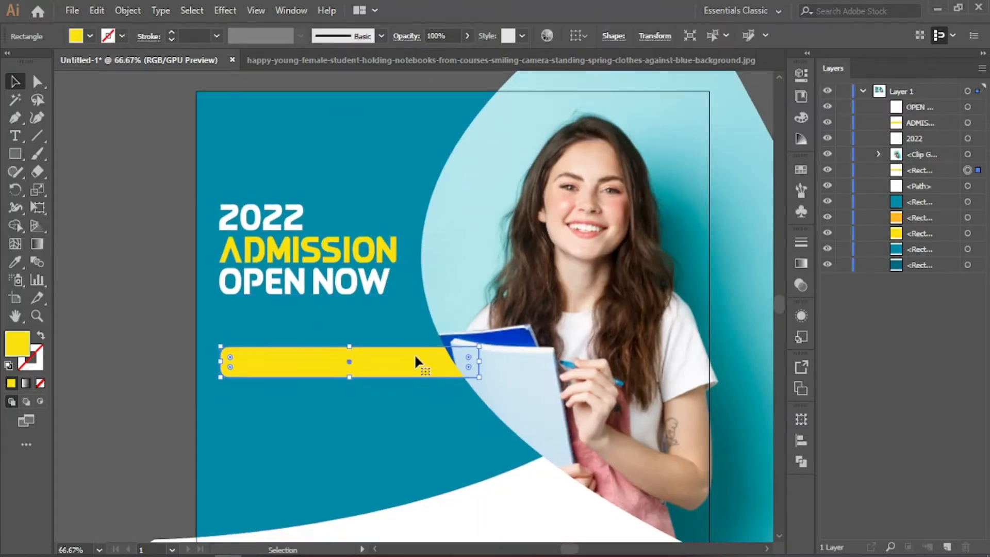
pyautogui.press('Up')
pyautogui.press('Up')
pyautogui.press('Up')
pyautogui.press('Up')
pyautogui.press('Up')
pyautogui.press('Up')
pyautogui.press('Up')
pyautogui.press('Up')
pyautogui.press('Up')
pyautogui.press('Up')
pyautogui.press('Up')
pyautogui.press('Up')
pyautogui.press('Up')
pyautogui.press('Up')
pyautogui.press('Up')
pyautogui.press('Up')
pyautogui.press('Up')
pyautogui.press('Up')
pyautogui.press('Up')
pyautogui.press('Up')
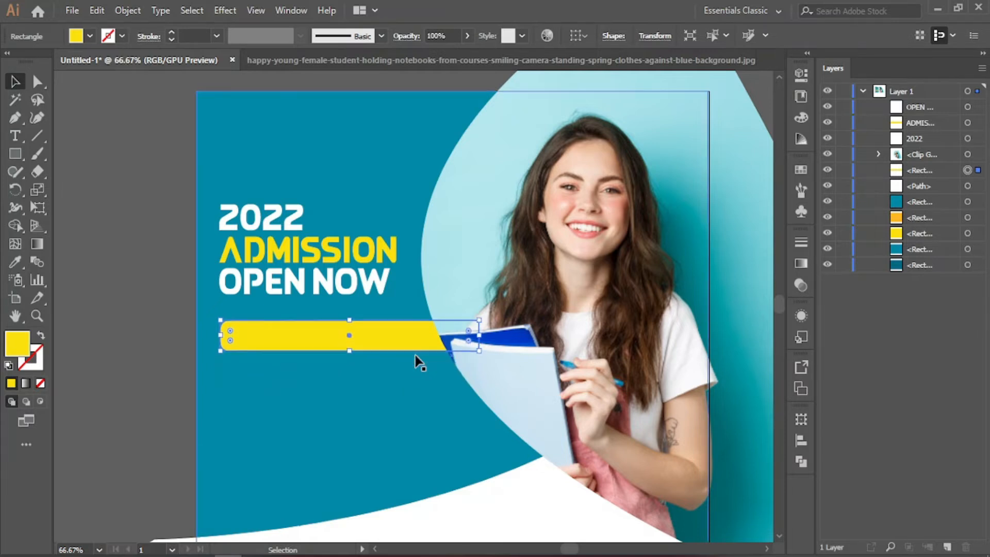
pyautogui.moveTo(351, 335); pyautogui.dragTo(353, 325)
pyautogui.click(260, 309)
pyautogui.hotkey('ctrl', '=')
pyautogui.hotkey('ctrl', '=')
pyautogui.hotkey('ctrl', '=')
pyautogui.moveTo(224, 311); pyautogui.dragTo(398, 324)
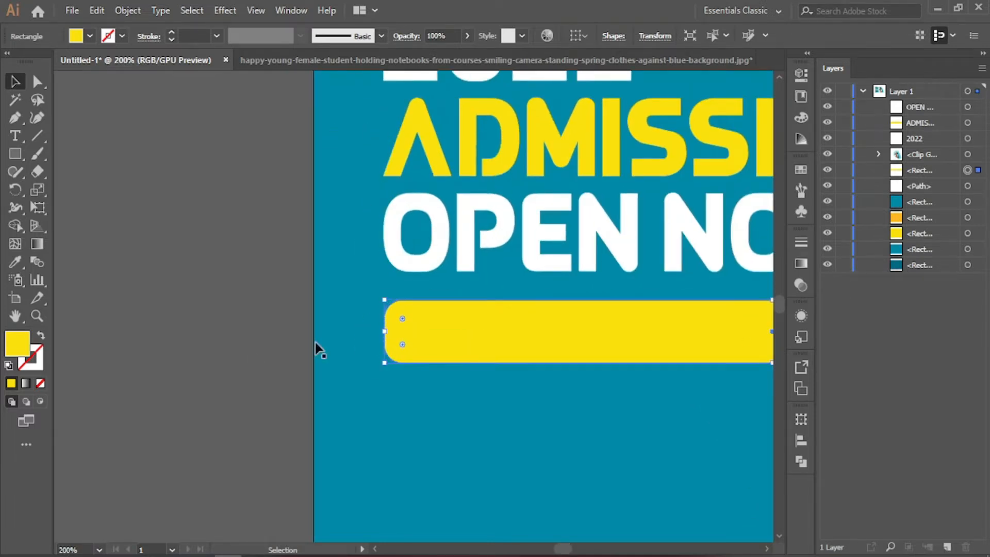
pyautogui.click(295, 344)
# - Add a new text line reading "ONLINE APPLY AVALABLE" over the yellow bar
pyautogui.moveTo(461, 365); pyautogui.dragTo(73, 300)
pyautogui.moveTo(162, 329); pyautogui.dragTo(374, 446)
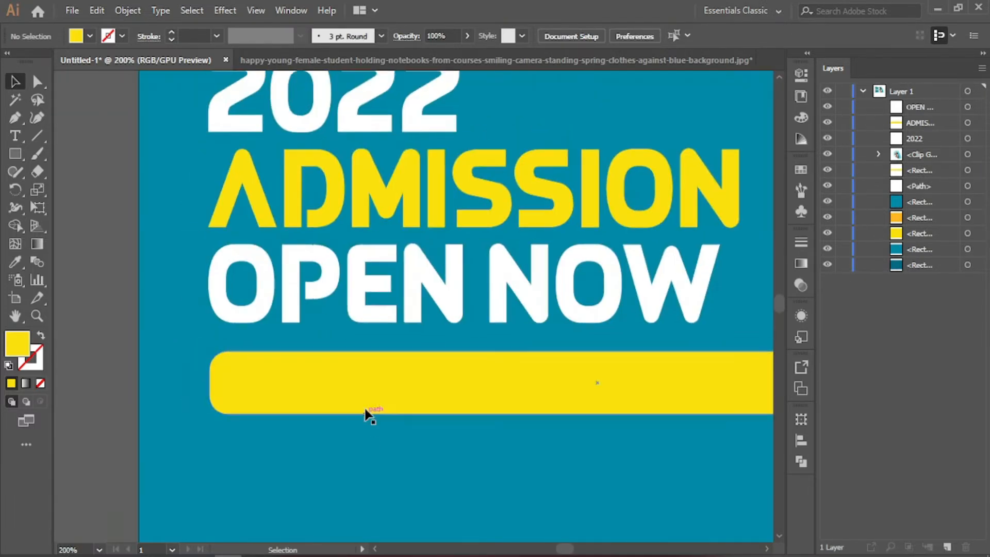
pyautogui.click(15, 136)
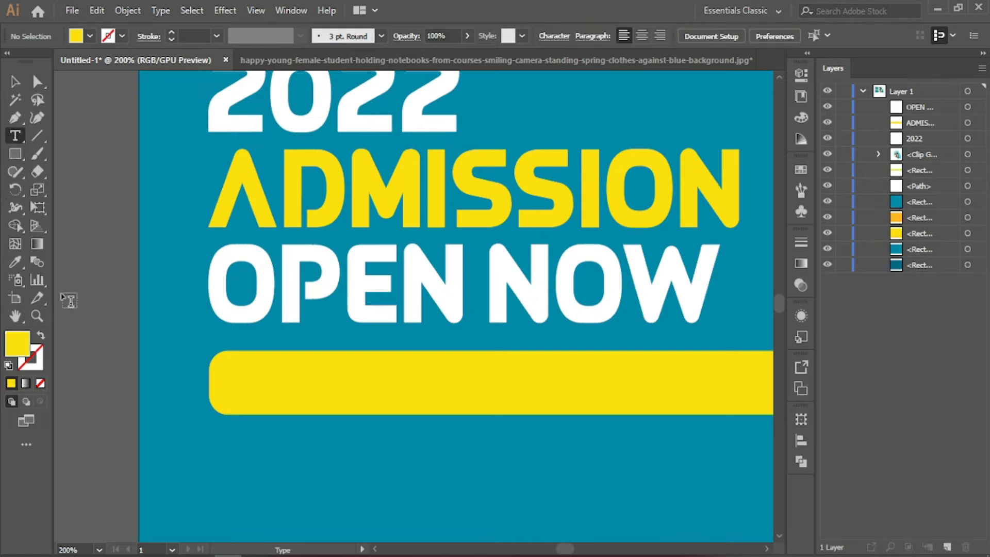
pyautogui.click(80, 375)
pyautogui.write('online app')
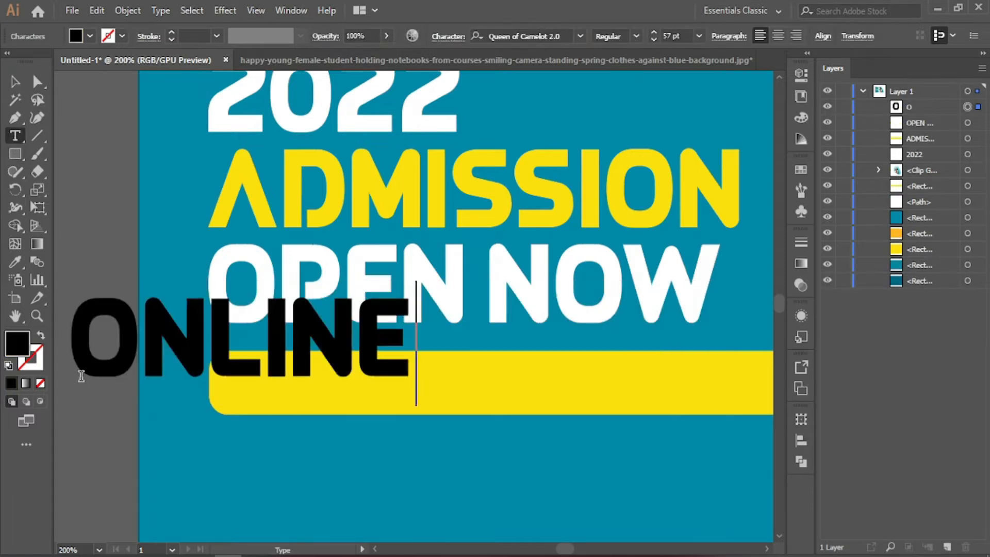
pyautogui.write('ly')
pyautogui.press('BackSpace')
pyautogui.write('y abb')
pyautogui.press('BackSpace')
pyautogui.press('BackSpace')
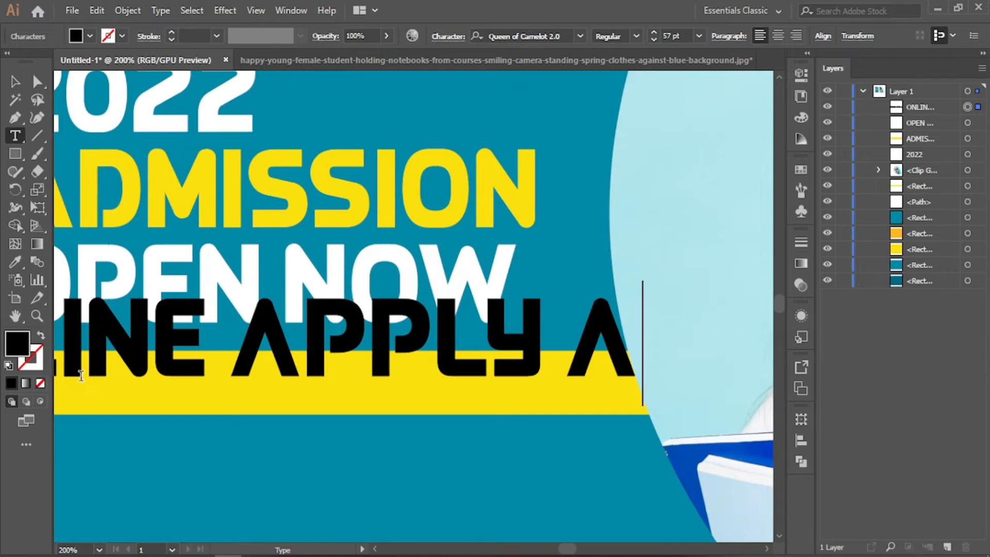
pyautogui.write('va')
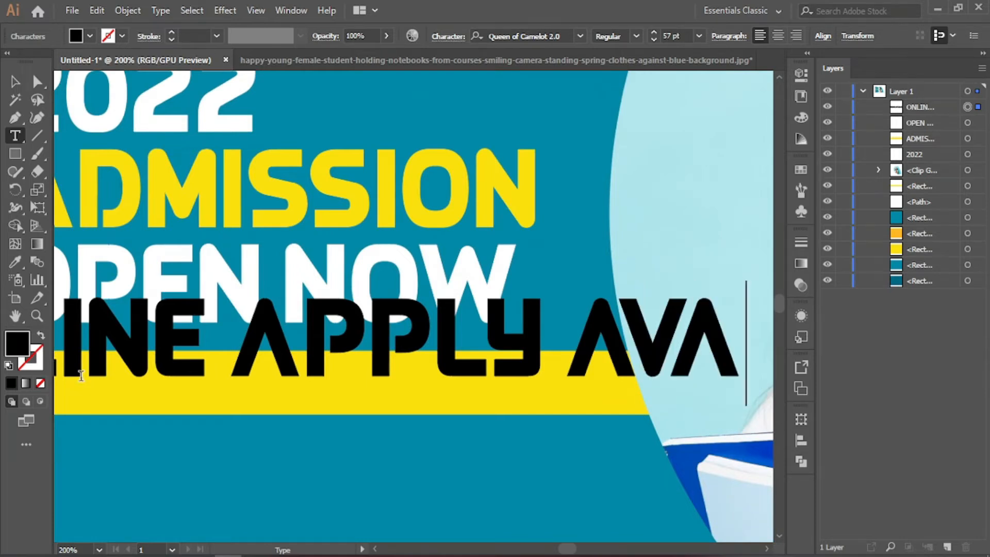
pyautogui.write('lable')
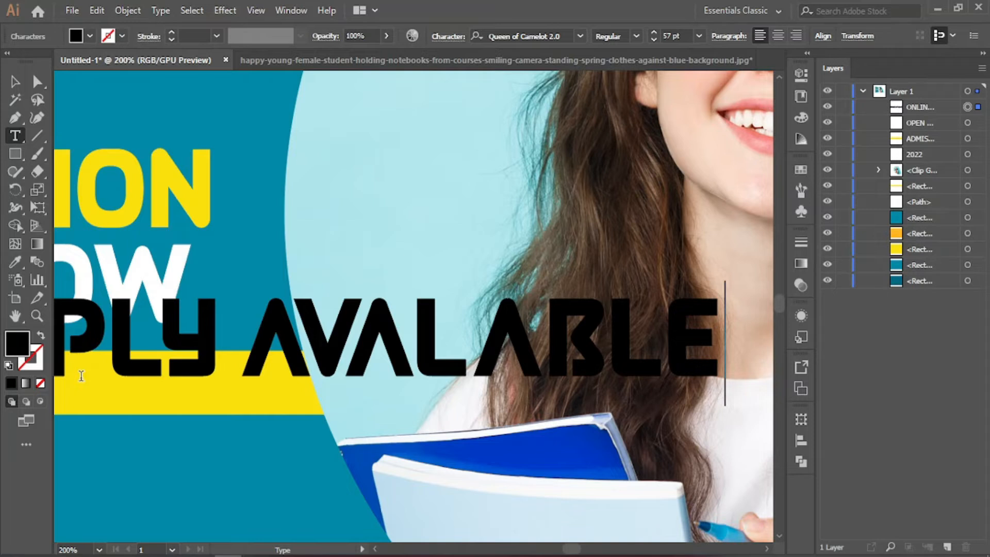
# - Reduce "ONLINE APPLY AVALABLE" to 33 pt and move it onto the yellow bar, starting just inside its rounded end
pyautogui.hotkey('ctrl', 'a')
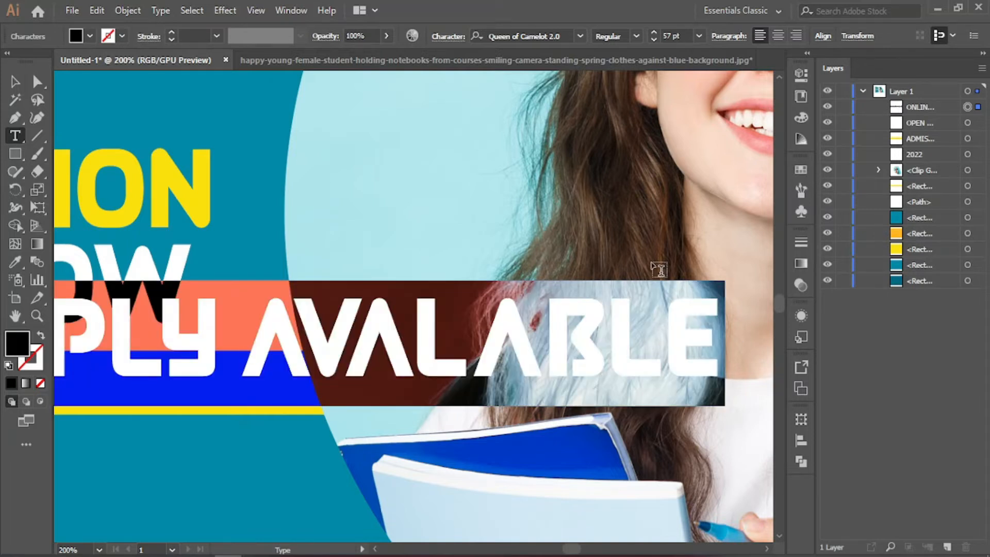
pyautogui.click(656, 39)
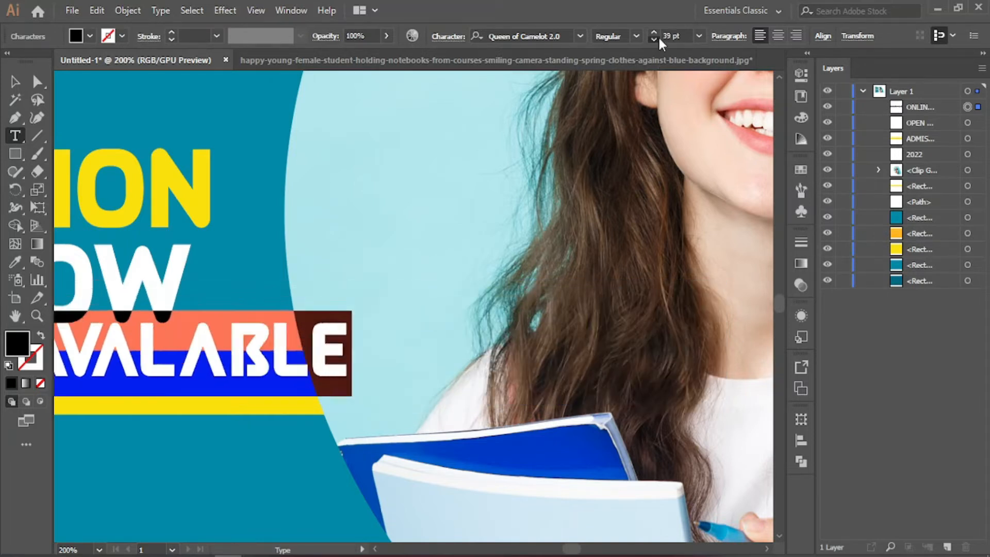
pyautogui.press('BackSpace')
pyautogui.hotkey('ctrl', 'z')
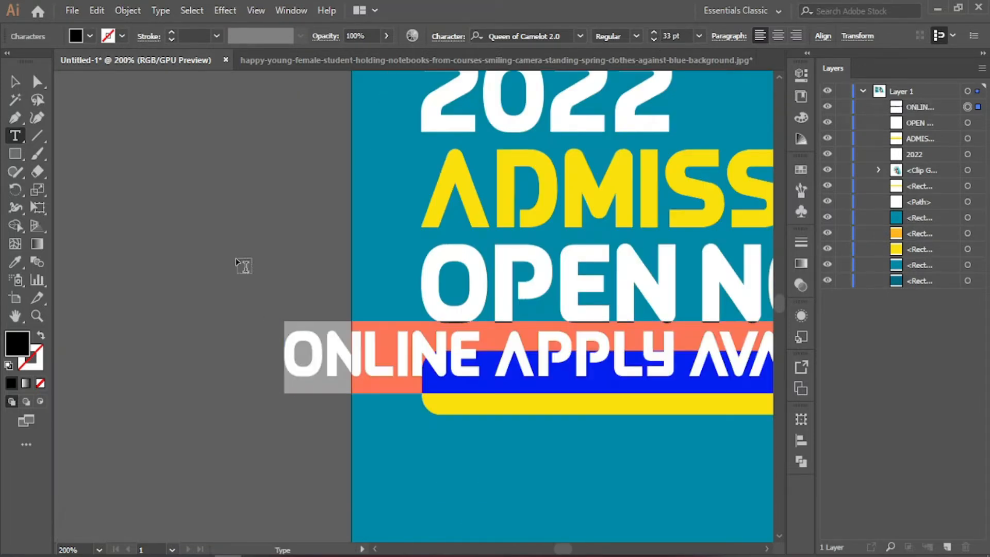
pyautogui.click(21, 86)
pyautogui.click(201, 206)
pyautogui.moveTo(677, 357); pyautogui.dragTo(570, 379)
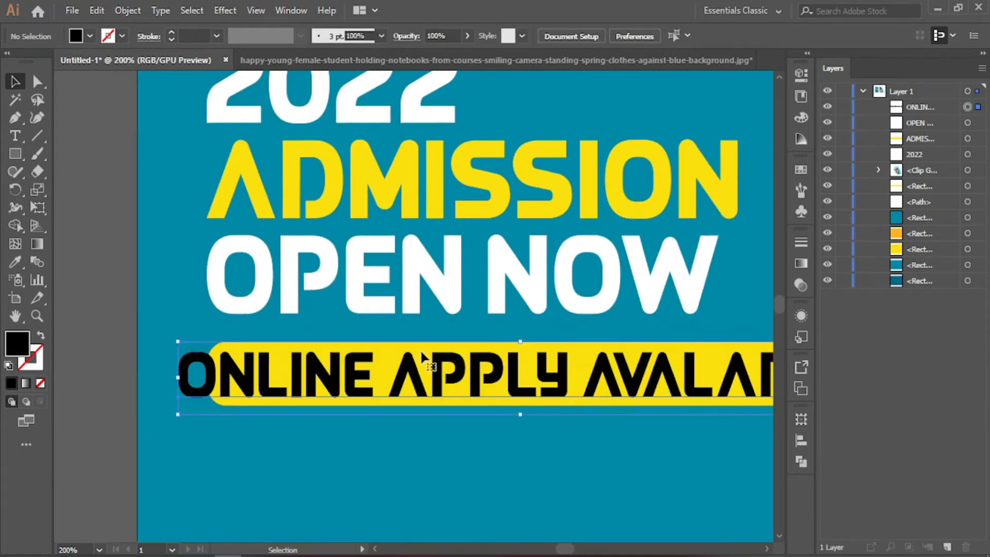
pyautogui.moveTo(419, 355); pyautogui.dragTo(464, 355)
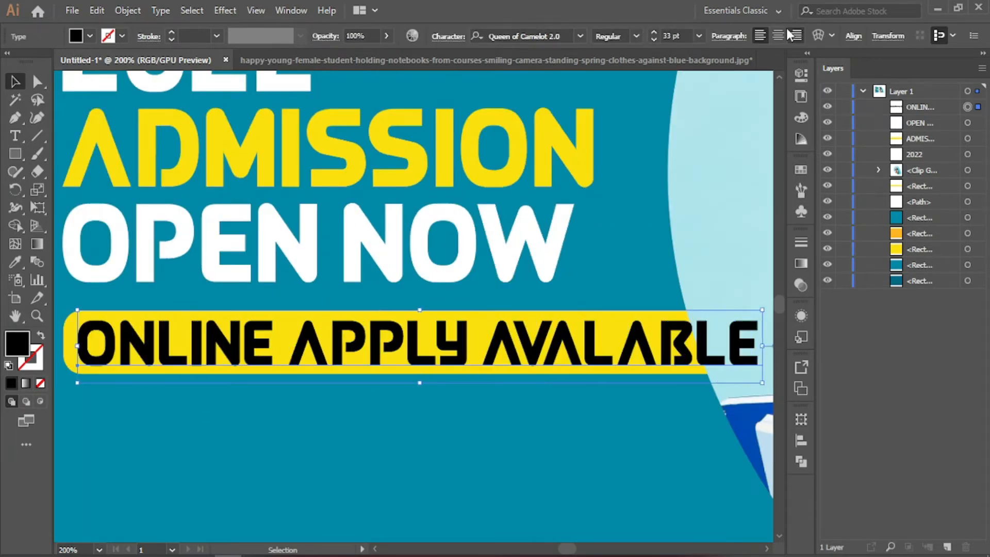
# - Reduce "ONLINE APPLY AVALABLE" to 26 pt and shift it slightly up within the yellow bar
pyautogui.click(653, 39)
pyautogui.click(653, 39)
pyautogui.click(653, 39)
pyautogui.click(654, 39)
pyautogui.click(653, 39)
pyautogui.click(654, 40)
pyautogui.click(654, 39)
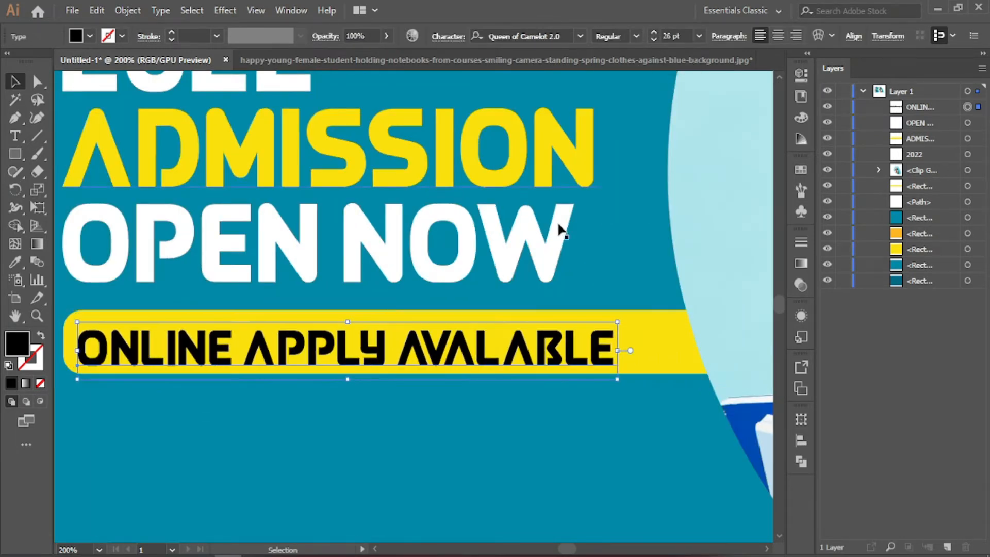
pyautogui.moveTo(465, 354); pyautogui.dragTo(466, 348)
pyautogui.moveTo(448, 397); pyautogui.dragTo(510, 397)
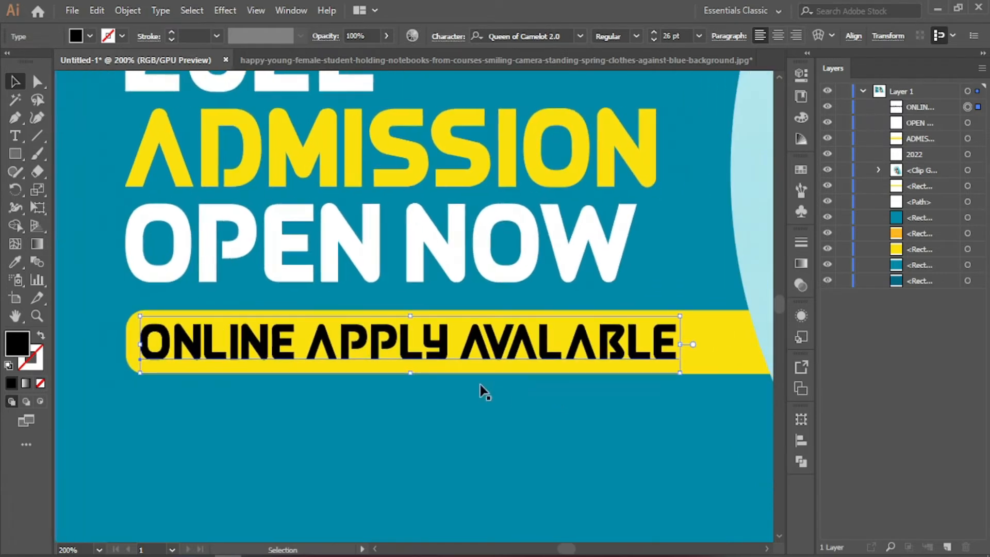
# - Align "ONLINE APPLY AVALABLE" to the yellow bar's vertical center, and nudge the text slightly down
pyautogui.keyDown('shift'); pyautogui.click(694, 339); pyautogui.keyUp('shift')
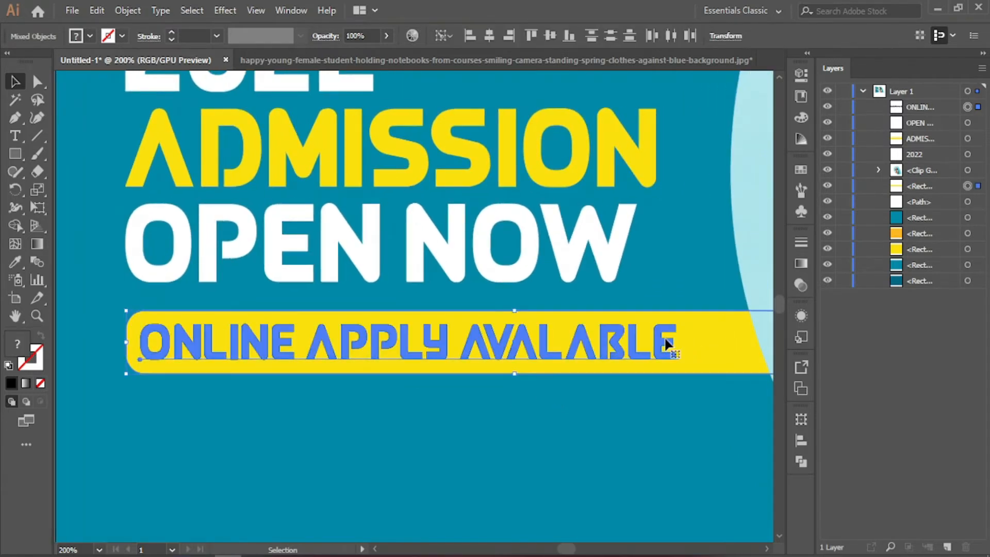
pyautogui.click(550, 36)
pyautogui.moveTo(130, 444); pyautogui.dragTo(175, 444)
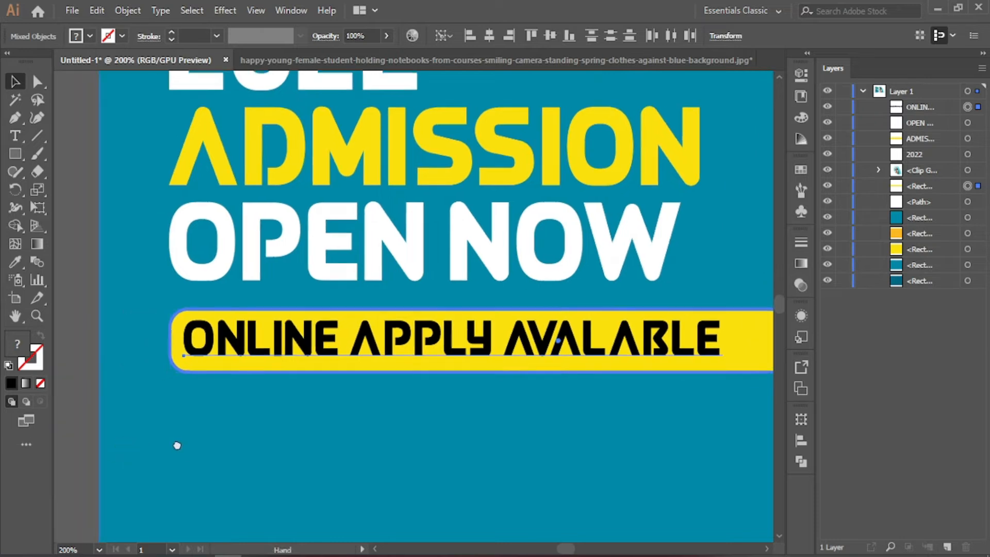
pyautogui.click(164, 436)
pyautogui.click(89, 350)
pyautogui.click(283, 344)
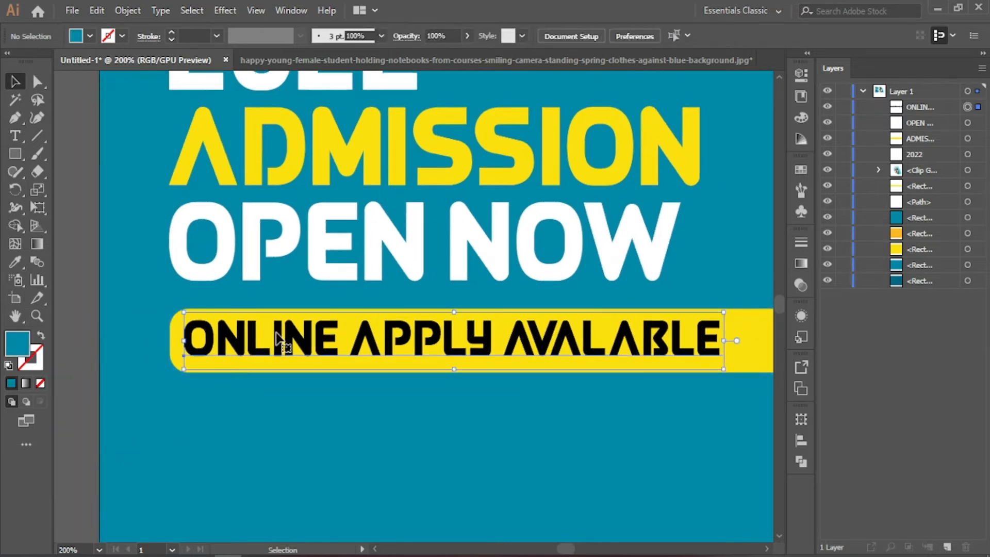
pyautogui.click(78, 362)
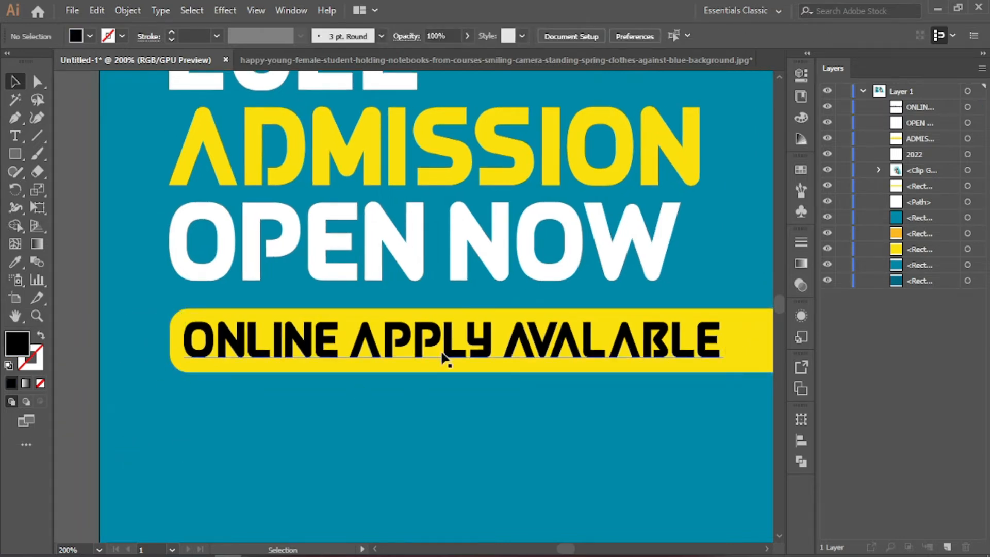
# - Draw a large circle where the photo's lower edge meets the white curve and fill it with orange
pyautogui.hotkey('ctrl', '-')
pyautogui.hotkey('ctrl', '-')
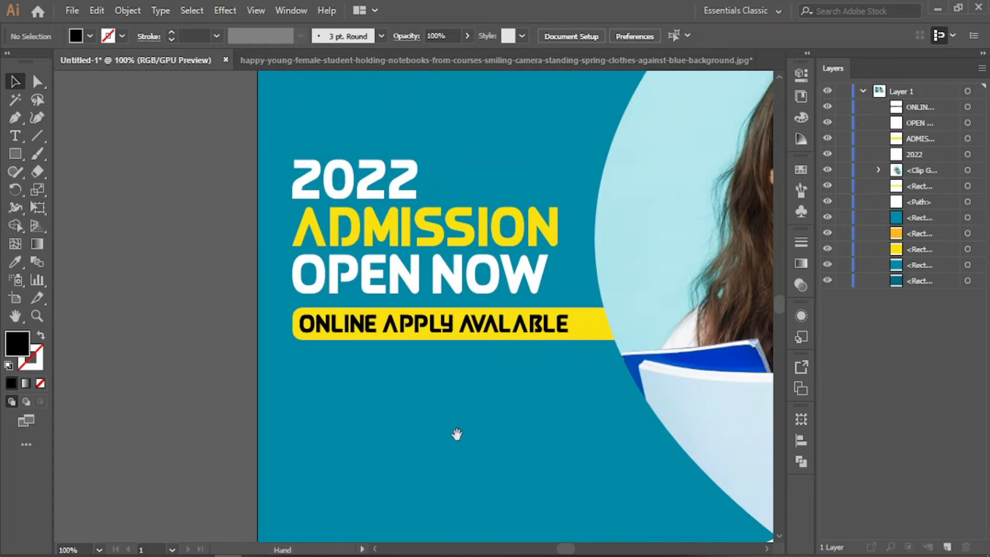
pyautogui.moveTo(456, 434); pyautogui.dragTo(327, 429)
pyautogui.scroll(-4, 343, 402)
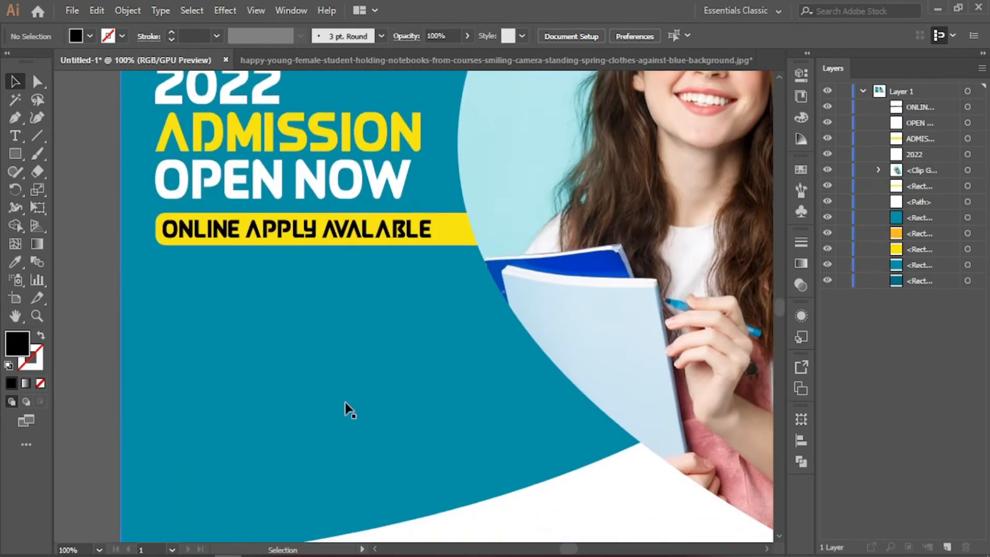
pyautogui.moveTo(577, 426); pyautogui.dragTo(349, 396)
pyautogui.click(15, 153)
pyautogui.click(98, 187)
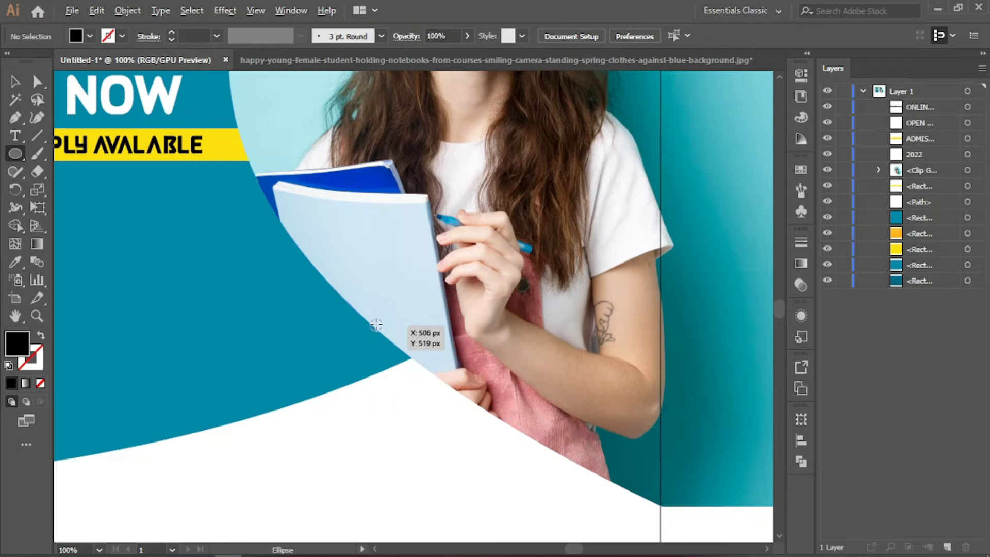
pyautogui.moveTo(353, 301); pyautogui.dragTo(440, 389)
pyautogui.click(14, 84)
pyautogui.moveTo(407, 298); pyautogui.dragTo(428, 333)
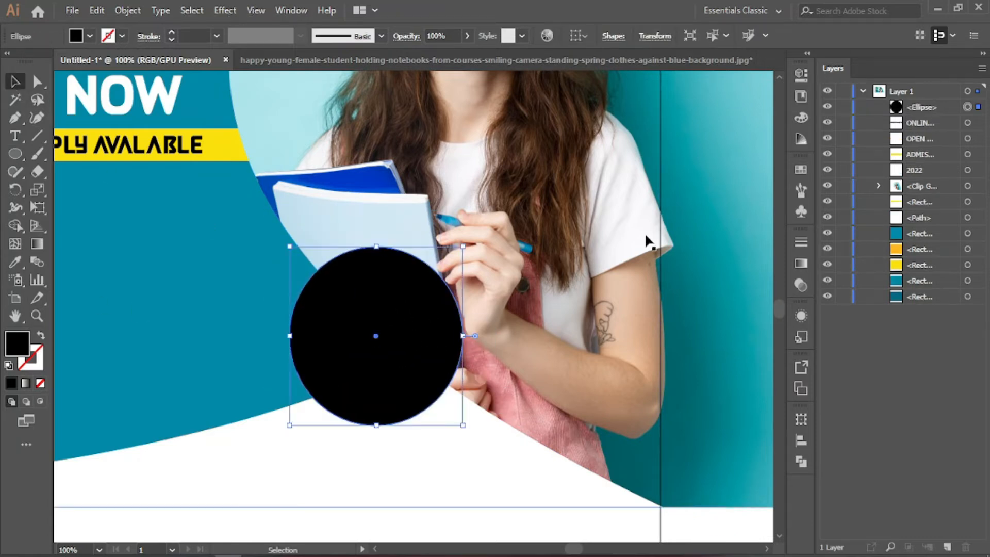
pyautogui.click(800, 169)
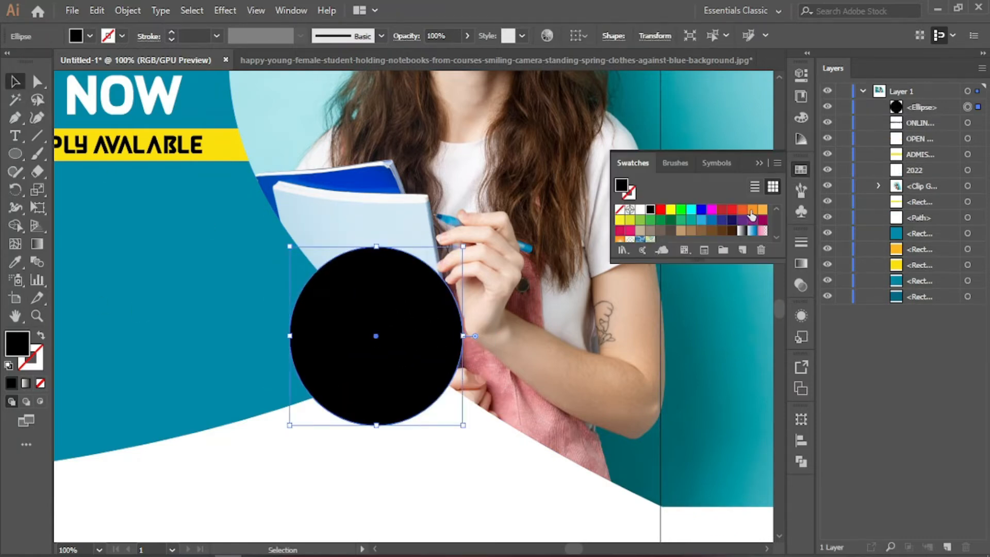
pyautogui.click(743, 213)
pyautogui.click(154, 272)
# - Duplicate the orange circle, shrink the copy to a small dot and place it at the photo's curved edge beside the books
pyautogui.moveTo(281, 299); pyautogui.dragTo(495, 275)
pyautogui.moveTo(590, 289); pyautogui.dragTo(412, 270)
pyautogui.moveTo(495, 208); pyautogui.dragTo(421, 282)
pyautogui.moveTo(410, 292); pyautogui.dragTo(469, 191)
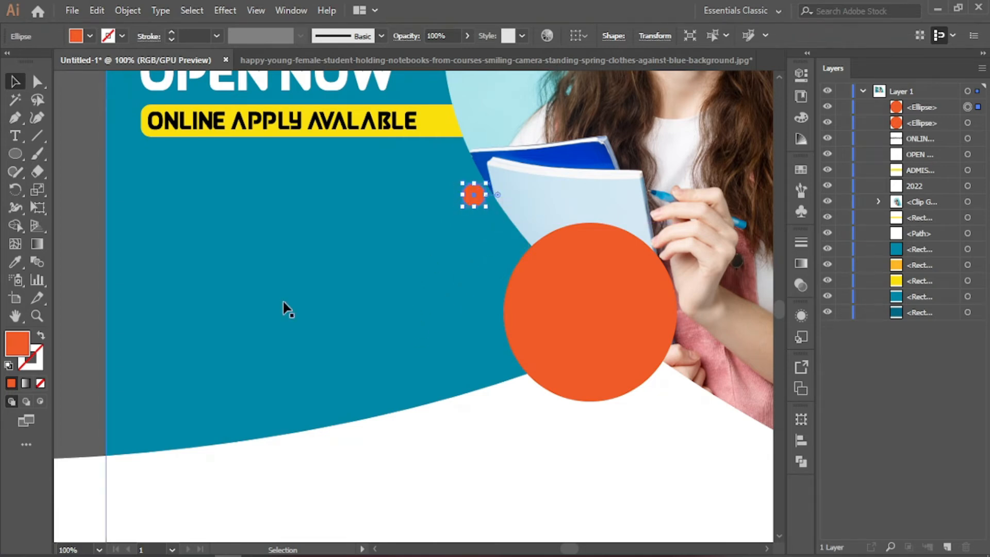
pyautogui.click(69, 279)
# - Create an area of placeholder text on the teal background below the yellow bar and set its size to 11 pt
pyautogui.press('t')
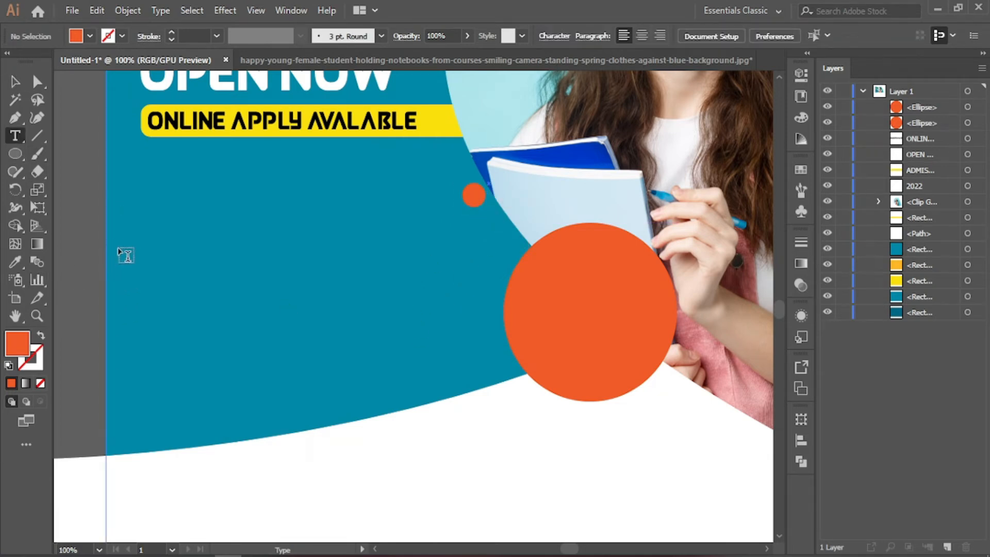
pyautogui.moveTo(157, 209); pyautogui.dragTo(453, 303)
pyautogui.click(699, 36)
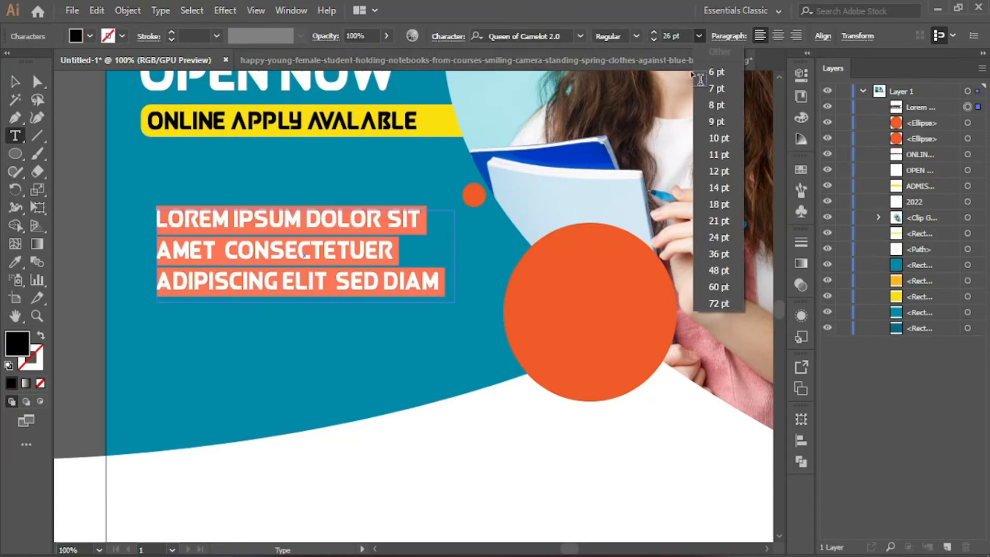
pyautogui.click(720, 154)
# - Delete the placeholder text area and draw a slightly wider one filled with placeholder text below the yellow bar
pyautogui.click(15, 82)
pyautogui.hotkey('ctrl', 'shift', 'a')
pyautogui.click(155, 213)
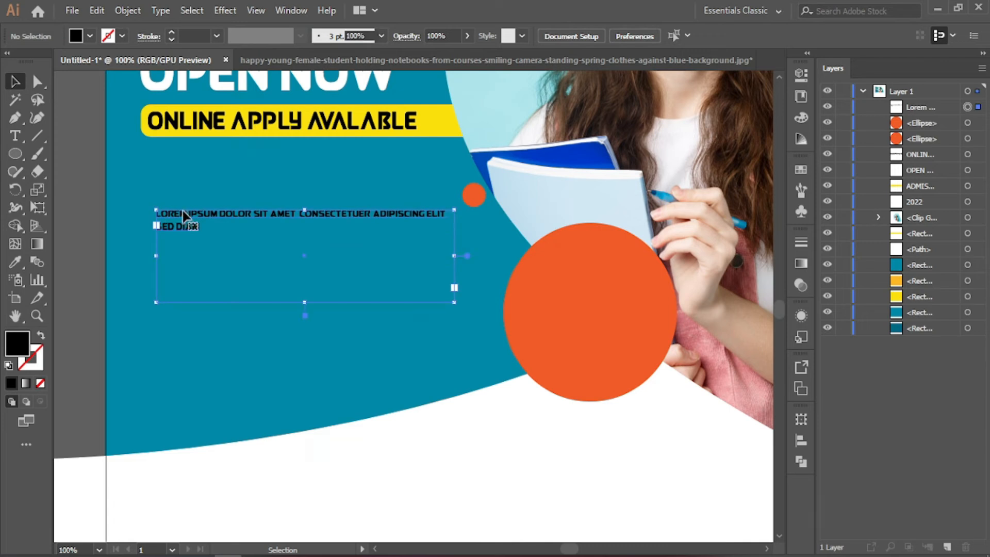
pyautogui.press('Delete')
pyautogui.click(15, 135)
pyautogui.moveTo(157, 225); pyautogui.dragTo(478, 320)
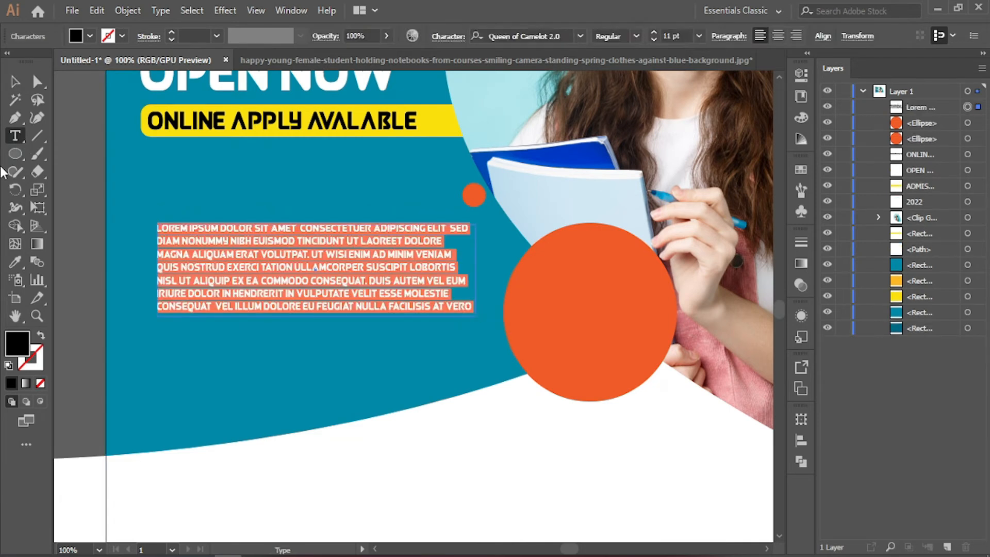
# - Justify the placeholder paragraph with its last line centered
pyautogui.click(779, 35)
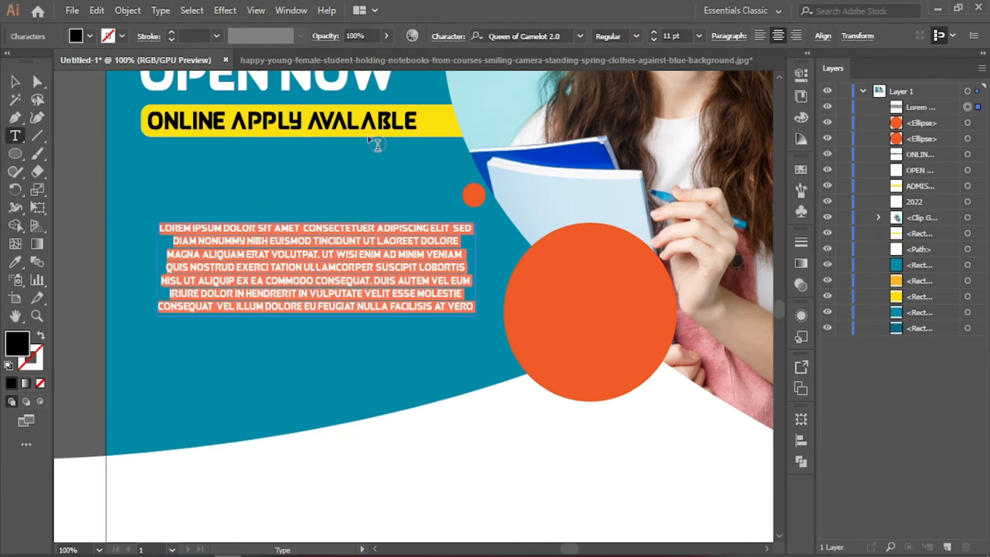
pyautogui.click(724, 41)
pyautogui.click(683, 69)
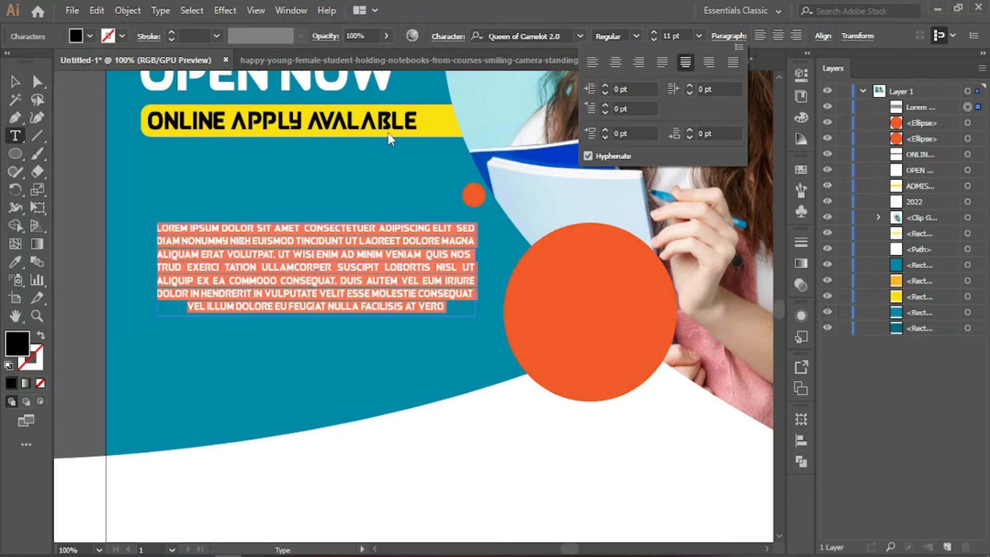
pyautogui.click(12, 84)
pyautogui.click(265, 228)
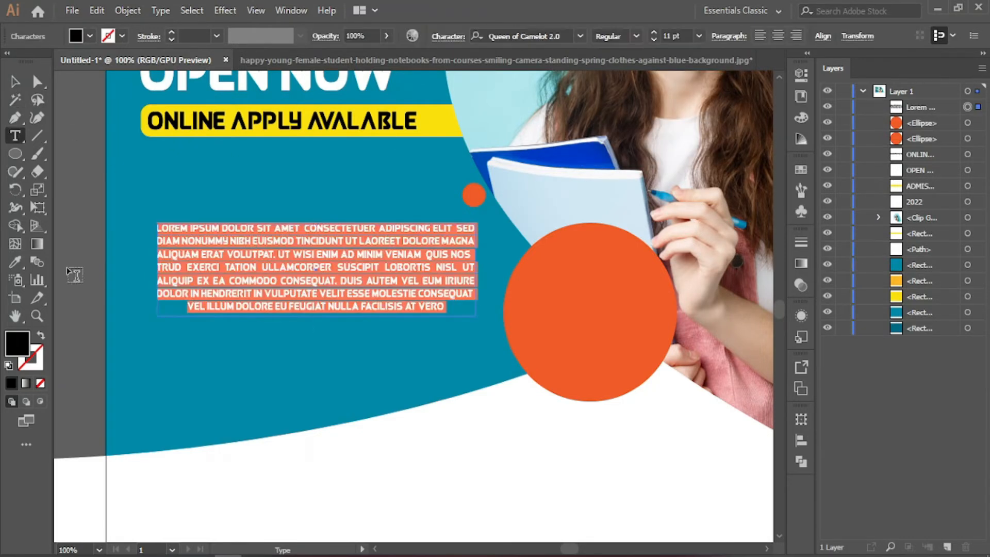
# - Set the placeholder paragraph's fill color to white, ffffff
pyautogui.doubleClick(17, 339)
pyautogui.write('ffffff')
pyautogui.click(647, 190)
pyautogui.click(235, 266)
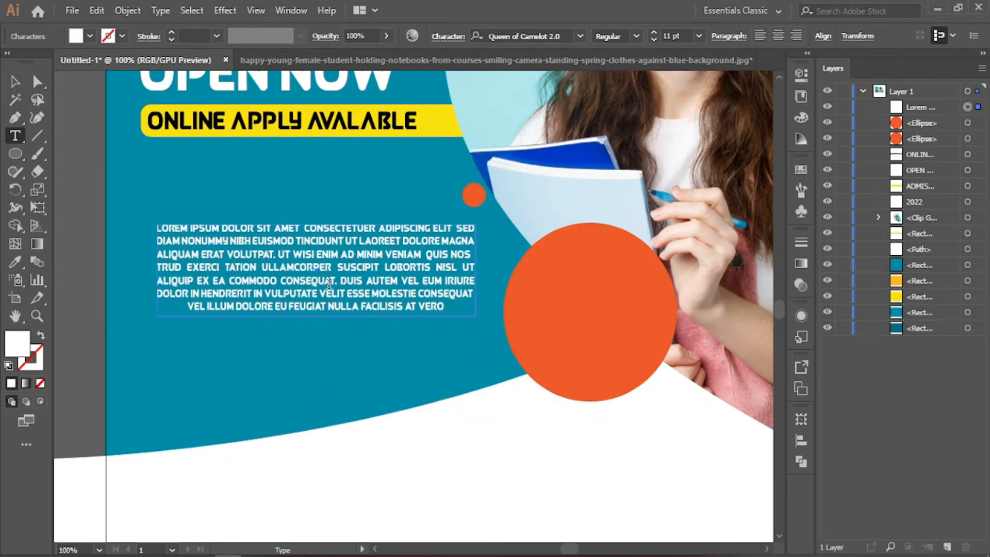
# - Color the text from "DUIS AUTEM" to the end with the bar's yellow and move the paragraph up closer to the bar
pyautogui.moveTo(342, 283); pyautogui.dragTo(445, 308)
pyautogui.click(15, 262)
pyautogui.click(433, 124)
pyautogui.click(15, 81)
pyautogui.click(79, 138)
pyautogui.moveTo(297, 261); pyautogui.dragTo(301, 215)
# - Shrink the small orange circle and move it slightly down along the curved edge of the student photo
pyautogui.click(474, 193)
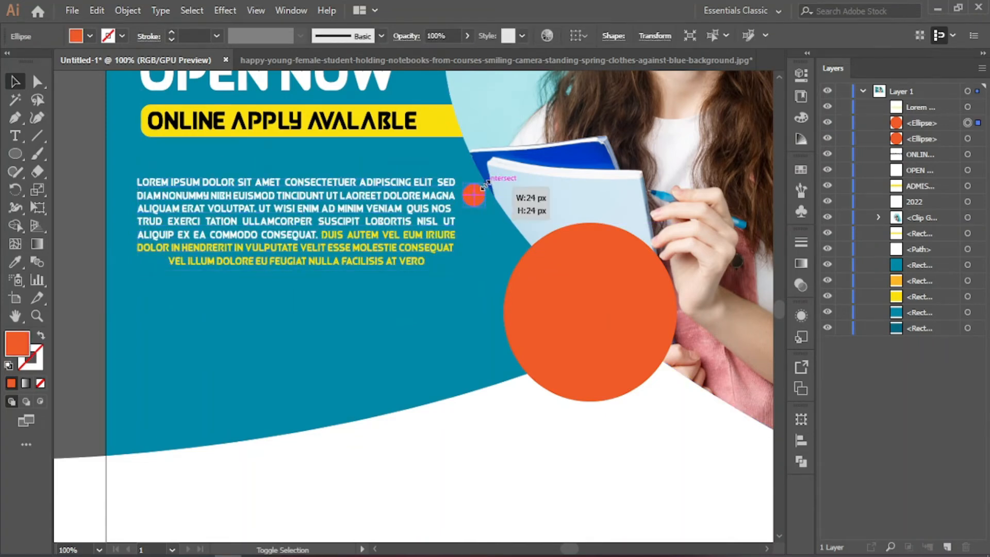
pyautogui.moveTo(475, 192); pyautogui.dragTo(491, 213)
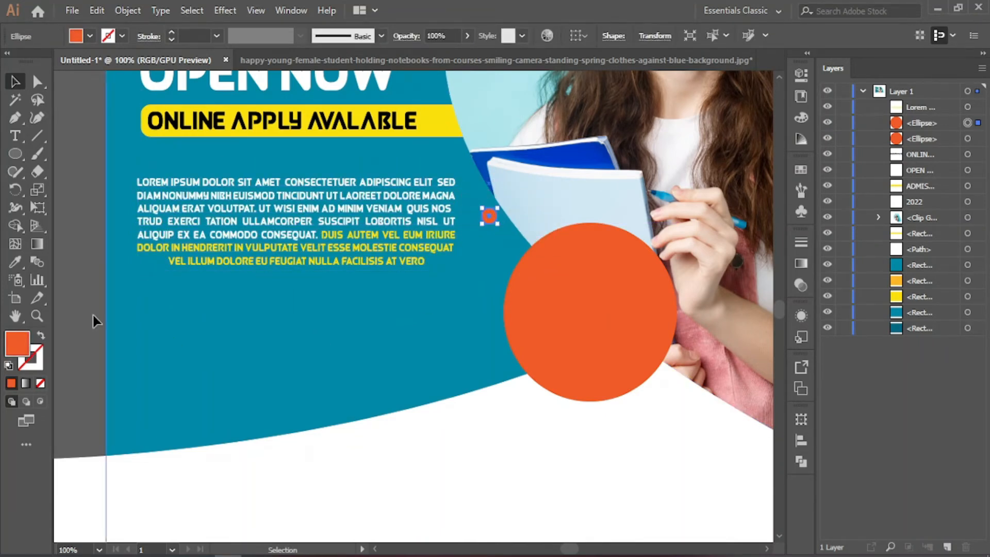
pyautogui.click(92, 315)
# - Left-align the placeholder paragraph with the OPEN NOW heading line
pyautogui.click(166, 197)
pyautogui.scroll(2, 196, 139)
pyautogui.keyDown('shift'); pyautogui.click(182, 158); pyautogui.keyUp('shift')
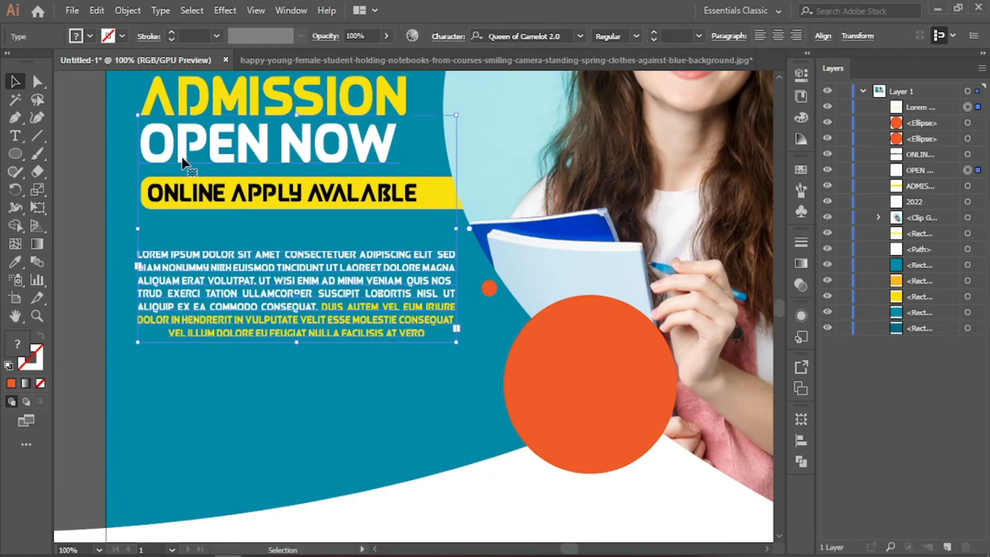
pyautogui.click(300, 125)
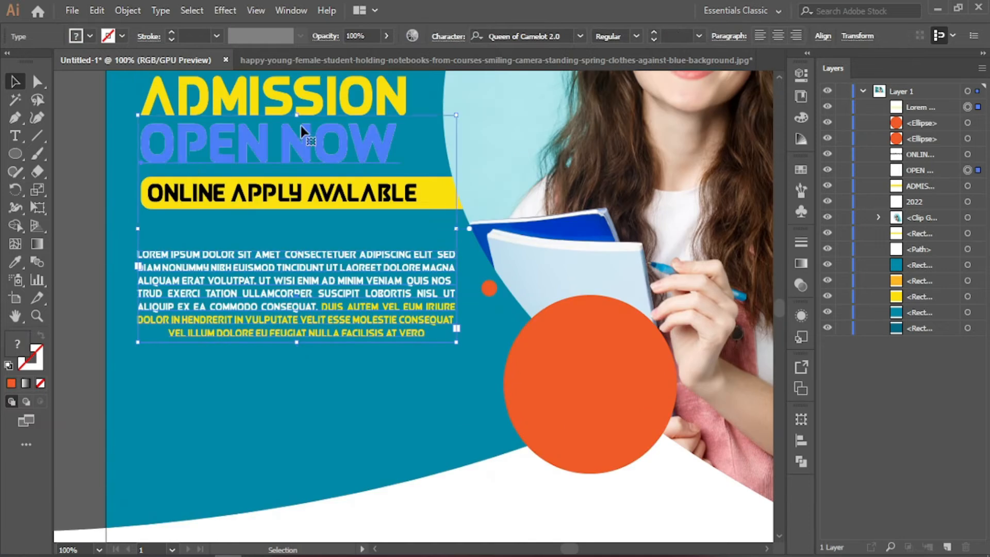
pyautogui.click(826, 37)
pyautogui.click(676, 79)
pyautogui.click(101, 244)
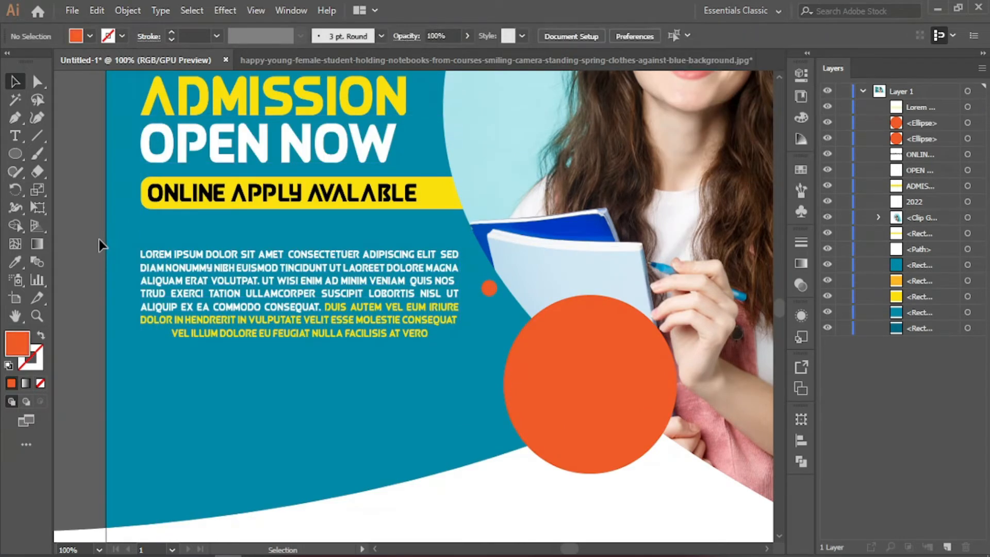
# - Draw a rectangle of about 798 by 798 px covering the whole artboard on top of the artwork
pyautogui.scroll(-1, 99, 245)
pyautogui.hotkey('ctrl', '-')
pyautogui.scroll(-3, 239, 258)
pyautogui.moveTo(323, 267); pyautogui.dragTo(277, 243)
pyautogui.moveTo(185, 320); pyautogui.dragTo(259, 235)
pyautogui.scroll(1, 173, 272)
pyautogui.moveTo(16, 156); pyautogui.dragTo(48, 157)
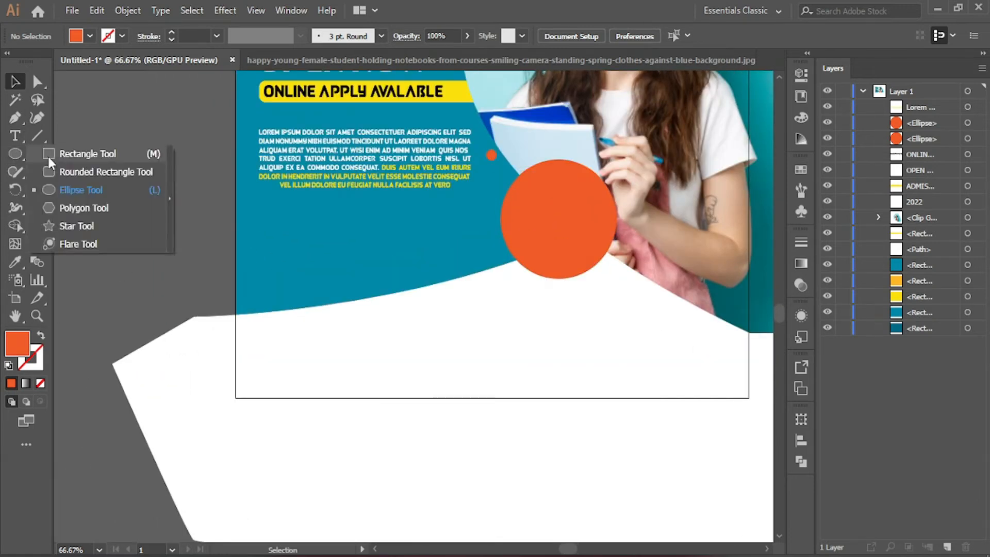
pyautogui.click(50, 159)
pyautogui.scroll(3, 349, 227)
pyautogui.hotkey('ctrl', '-')
pyautogui.hotkey('ctrl', '-')
pyautogui.scroll(1, 351, 224)
pyautogui.moveTo(361, 169); pyautogui.dragTo(616, 433)
pyautogui.press('v')
# - Make a clipping mask from the artboard-sized rectangle over all the post artwork, leaving the color swatches out
pyautogui.click(316, 251)
pyautogui.moveTo(340, 179); pyautogui.dragTo(657, 470)
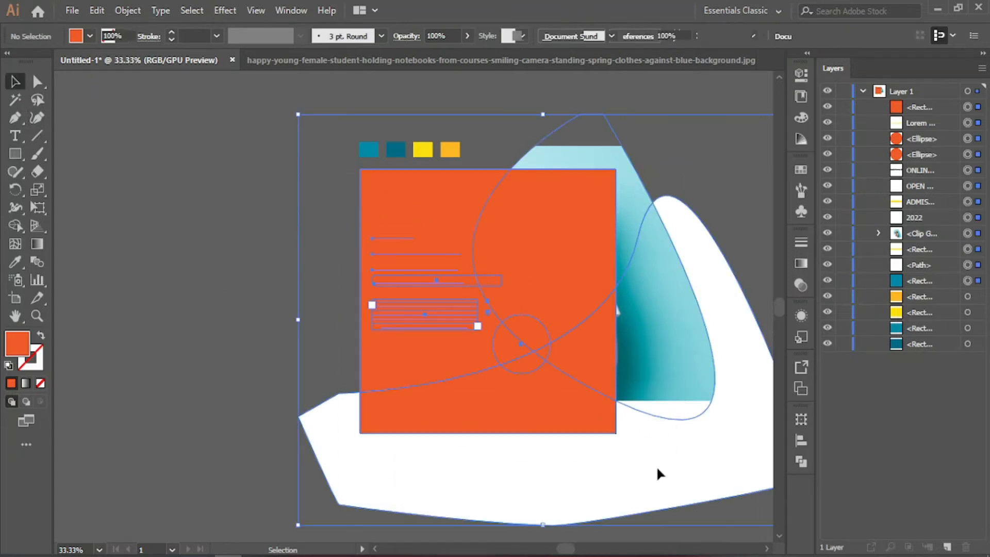
pyautogui.rightClick(577, 333)
pyautogui.click(624, 217)
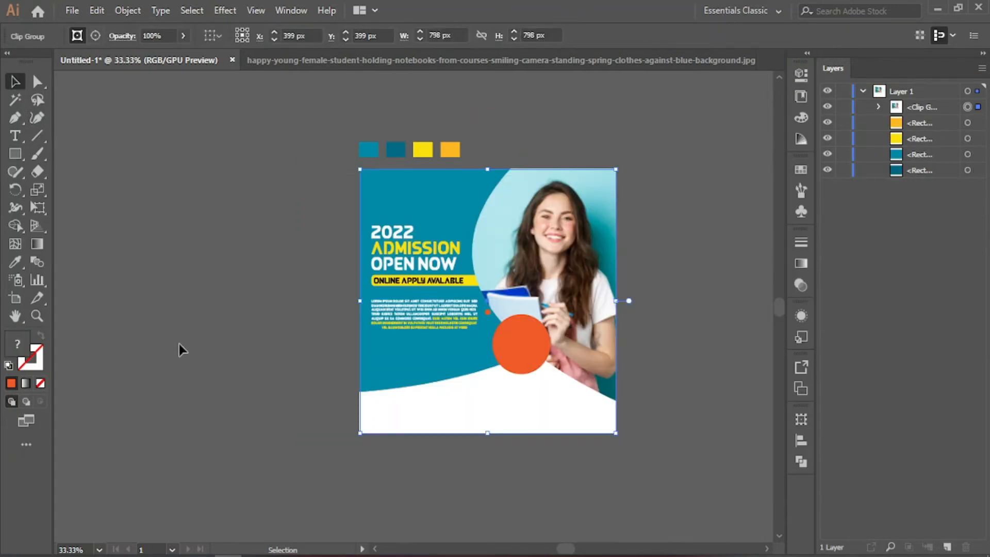
pyautogui.click(179, 344)
# - Add the text ENROL NOW beside the artboard with white fill ffffff and a font size of 25 pt
pyautogui.hotkey('ctrl', '+')
pyautogui.scroll(-1, 517, 345)
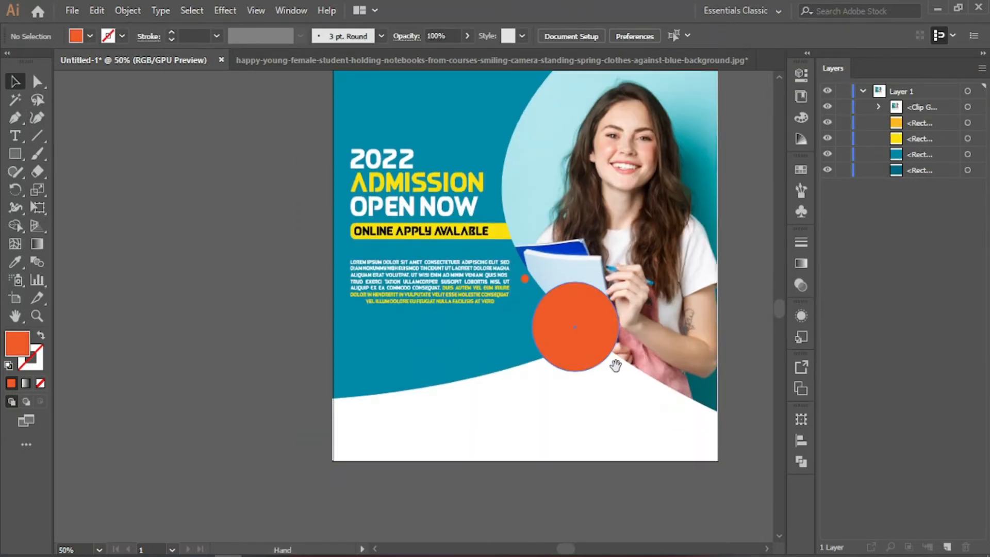
pyautogui.press('t')
pyautogui.click(166, 297)
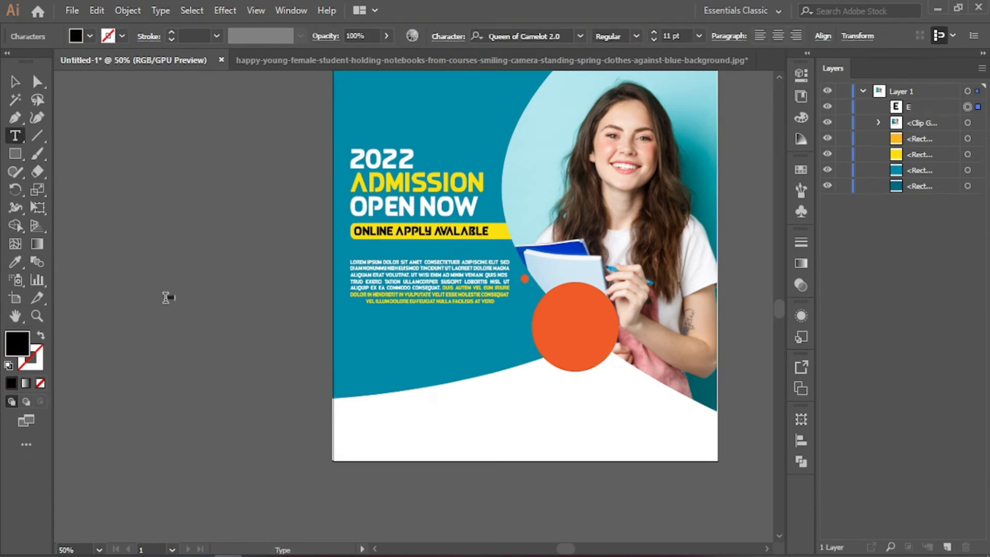
pyautogui.hotkey('ctrl', 'a')
pyautogui.doubleClick(12, 343)
pyautogui.write('ffffff')
pyautogui.press('Return')
pyautogui.click(15, 81)
pyautogui.click(243, 141)
pyautogui.click(179, 298)
pyautogui.click(654, 32)
# - Break the ENROL NOW text into two lines before NOW and center-align it
pyautogui.doubleClick(205, 295)
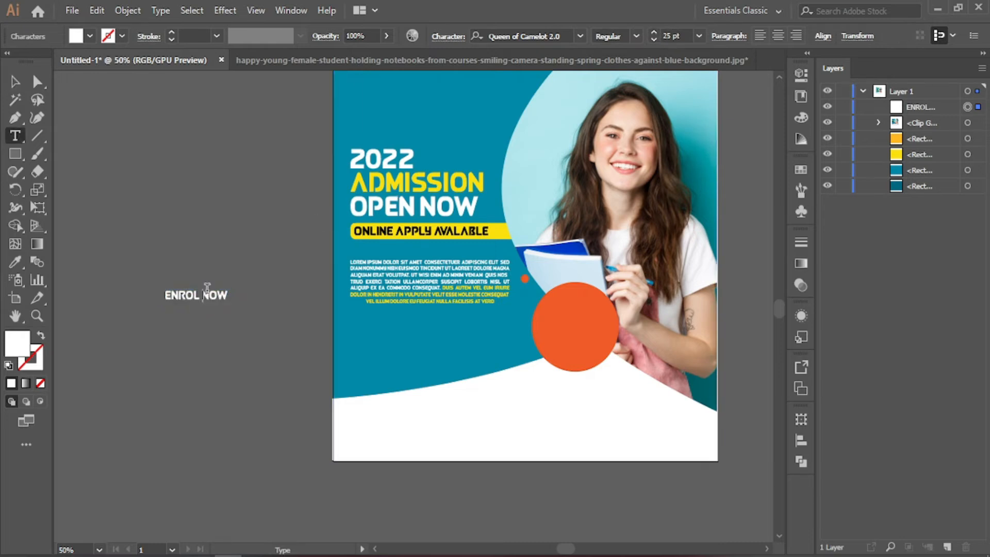
pyautogui.hotkey('ctrl', 'a')
pyautogui.click(778, 35)
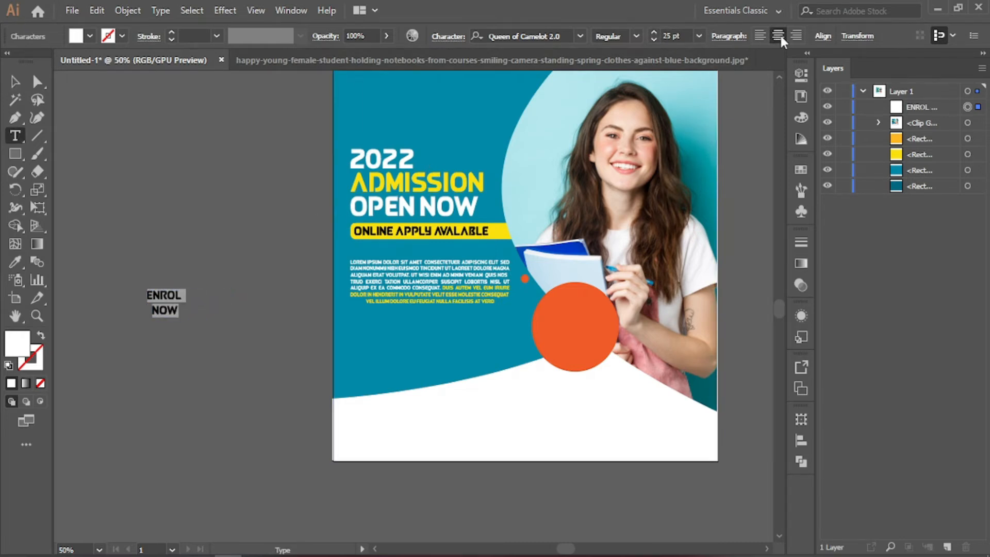
# - Move the ENROL NOW text onto the large orange circle and redo its line break before NOW
pyautogui.click(12, 82)
pyautogui.moveTo(171, 306); pyautogui.dragTo(583, 331)
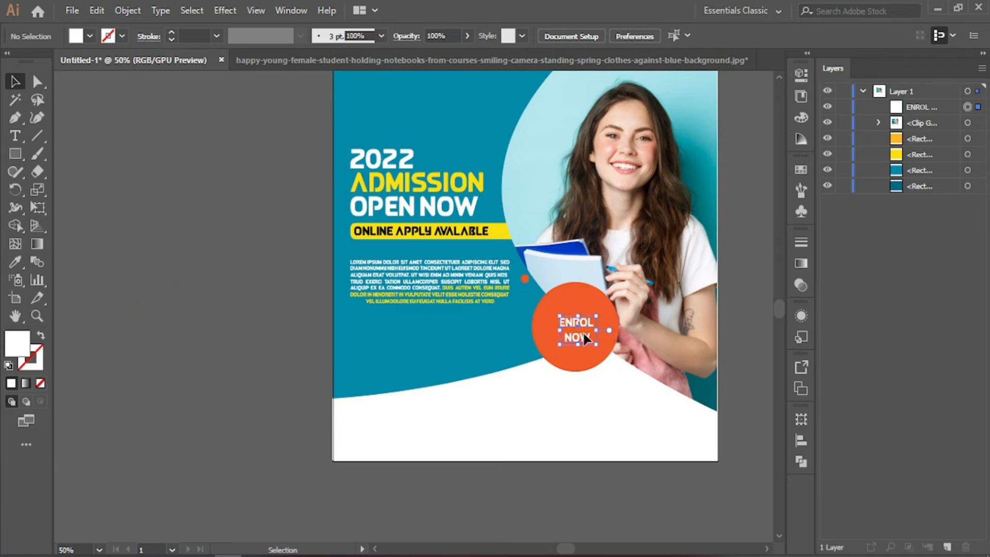
pyautogui.doubleClick(584, 333)
pyautogui.click(565, 341)
pyautogui.press('BackSpace')
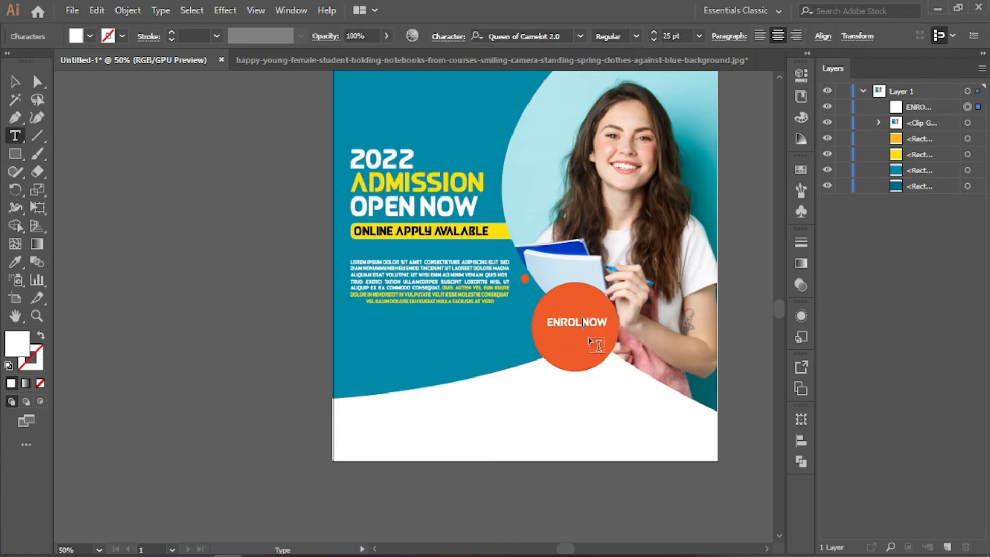
pyautogui.hotkey('ctrl', 'a')
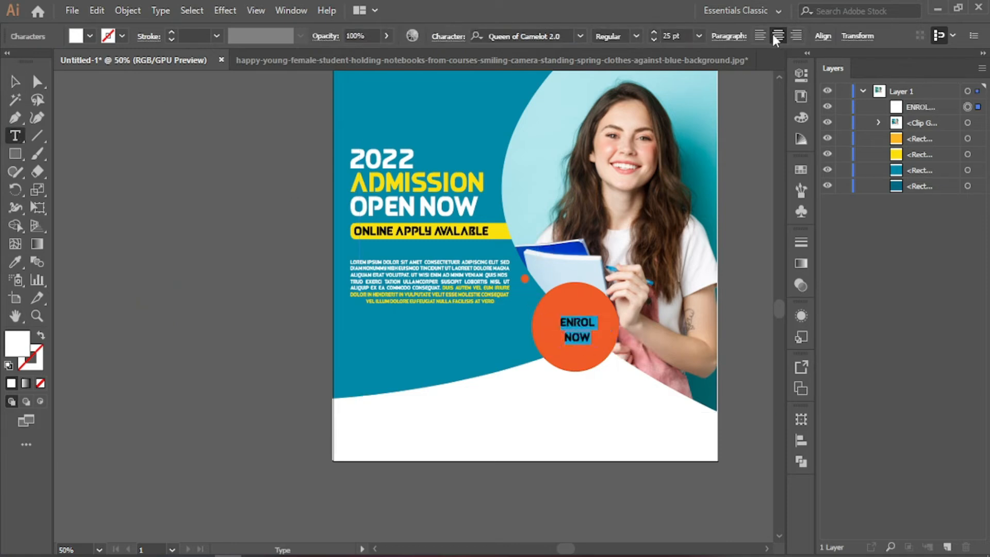
pyautogui.click(15, 83)
pyautogui.click(454, 383)
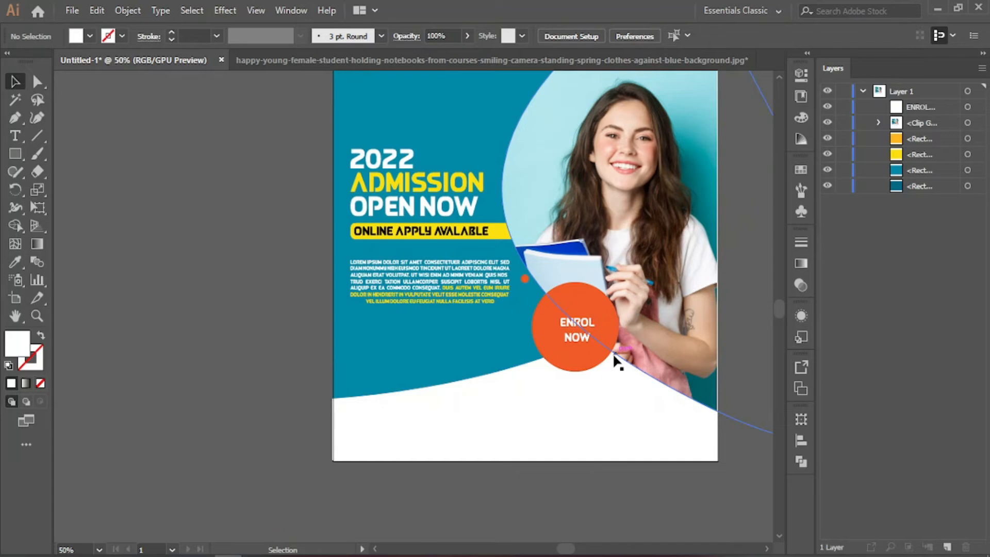
# - Enlarge the ENROL NOW text in the large orange circle to about 43 pt
pyautogui.hotkey('ctrl', '+')
pyautogui.hotkey('ctrl', '+')
pyautogui.press('space')
pyautogui.moveTo(658, 380); pyautogui.dragTo(363, 322)
pyautogui.click(494, 247)
pyautogui.click(461, 292)
pyautogui.moveTo(485, 328); pyautogui.dragTo(515, 347)
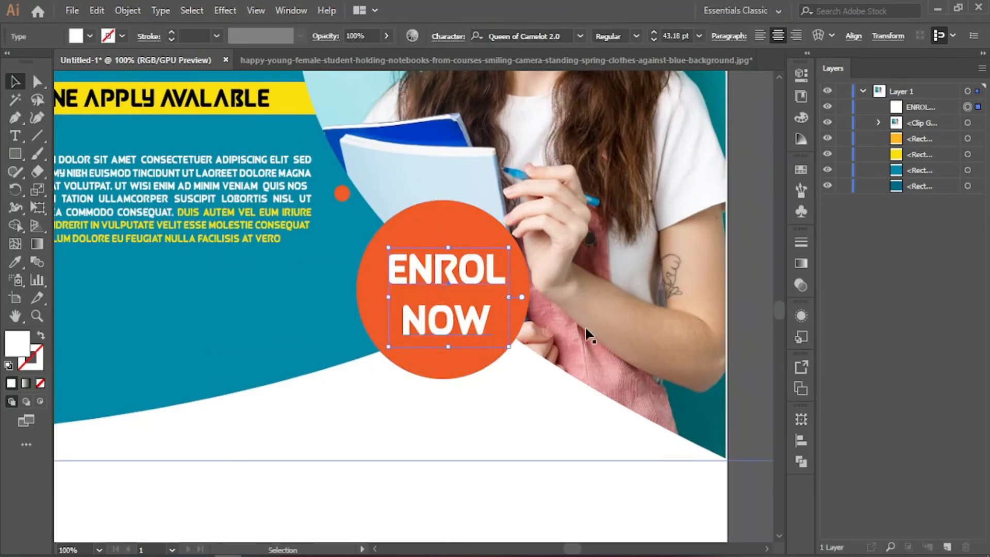
# - Browse the fonts for the ENROL NOW text and set it to Rockstar Extra Bold
pyautogui.press('t')
pyautogui.hotkey('ctrl', 'a')
pyautogui.click(580, 37)
pyautogui.click(581, 37)
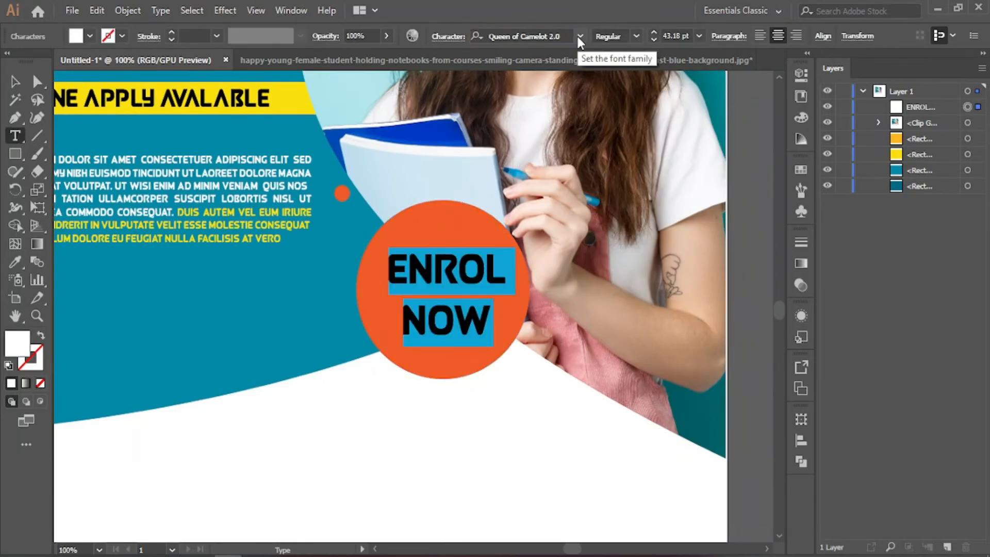
pyautogui.click(543, 34)
pyautogui.press('Down')
pyautogui.press('Down')
pyautogui.press('Down')
pyautogui.press('Down')
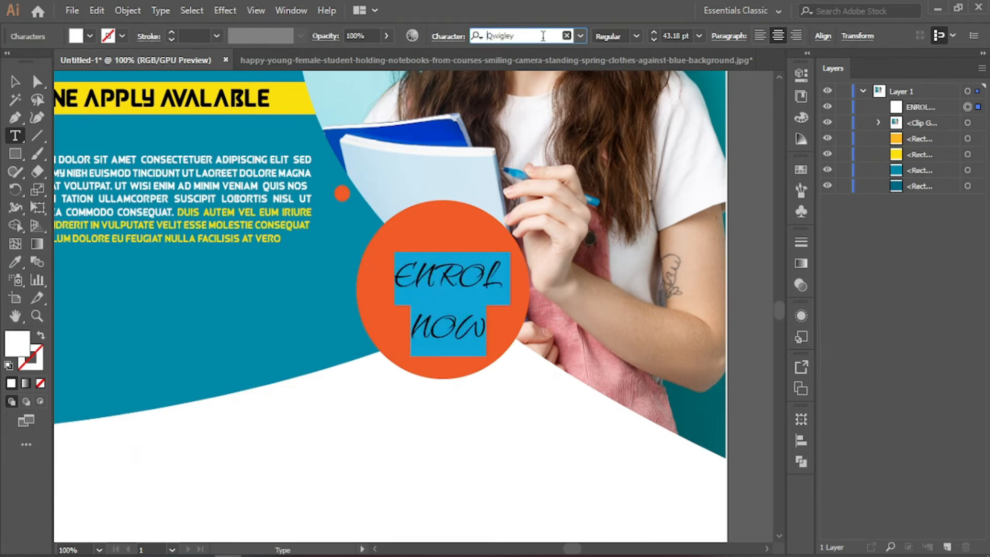
pyautogui.press('Down')
pyautogui.press('Down')
pyautogui.press('Down')
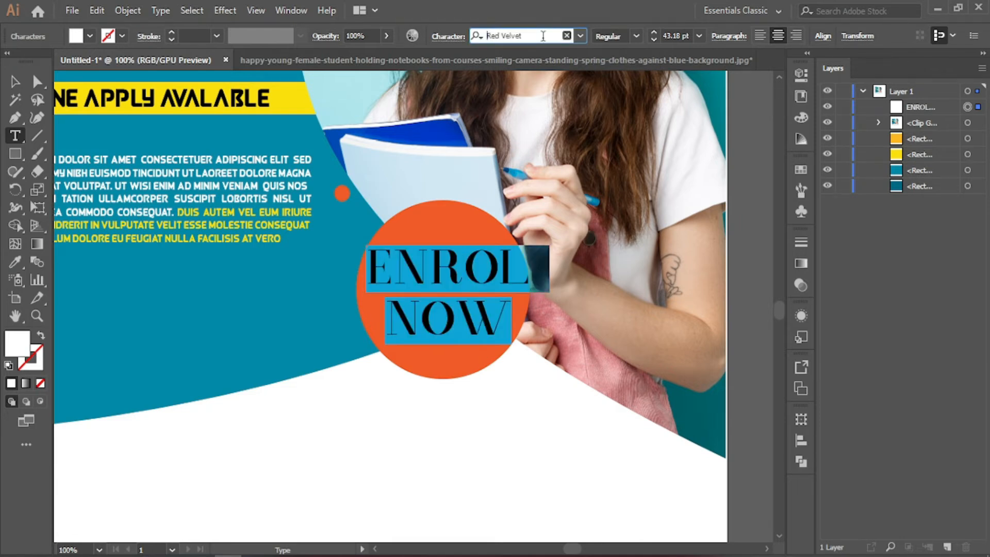
pyautogui.press('Down')
pyautogui.press('Down')
pyautogui.press('Down')
pyautogui.press('Down')
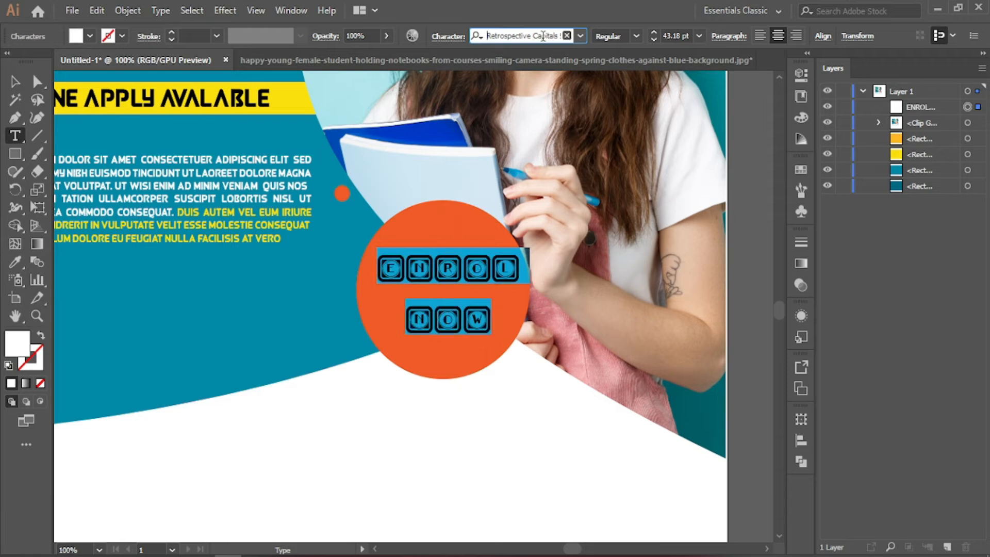
pyautogui.press('Down')
pyautogui.press('Down')
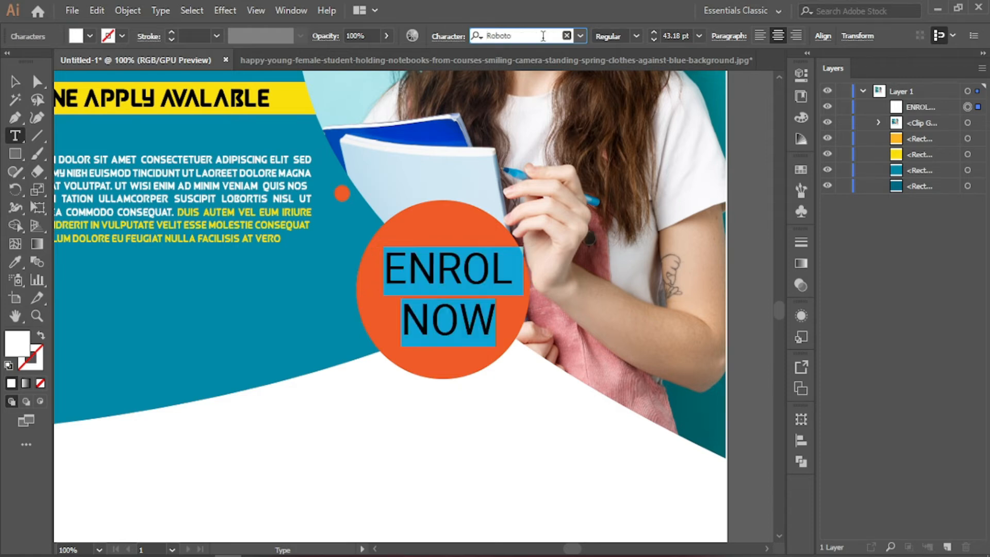
pyautogui.press('Escape')
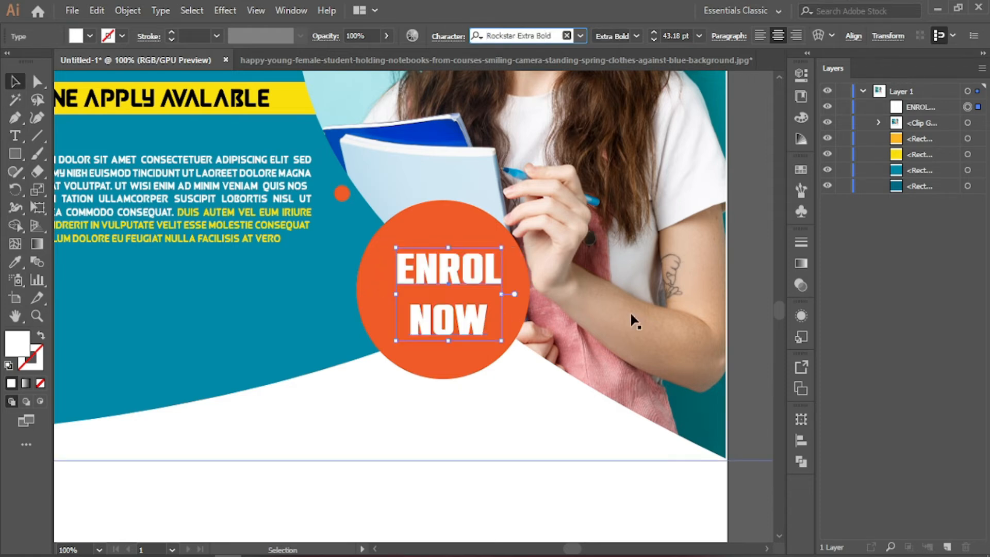
pyautogui.click(751, 265)
# - Release the clipping mask around the post artwork
pyautogui.click(480, 314)
pyautogui.rightClick(597, 289)
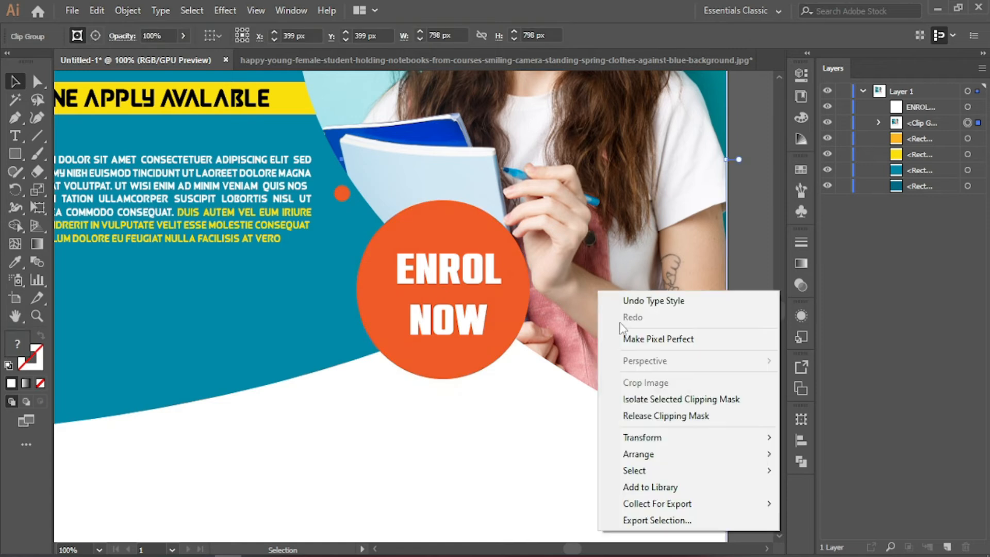
pyautogui.click(665, 416)
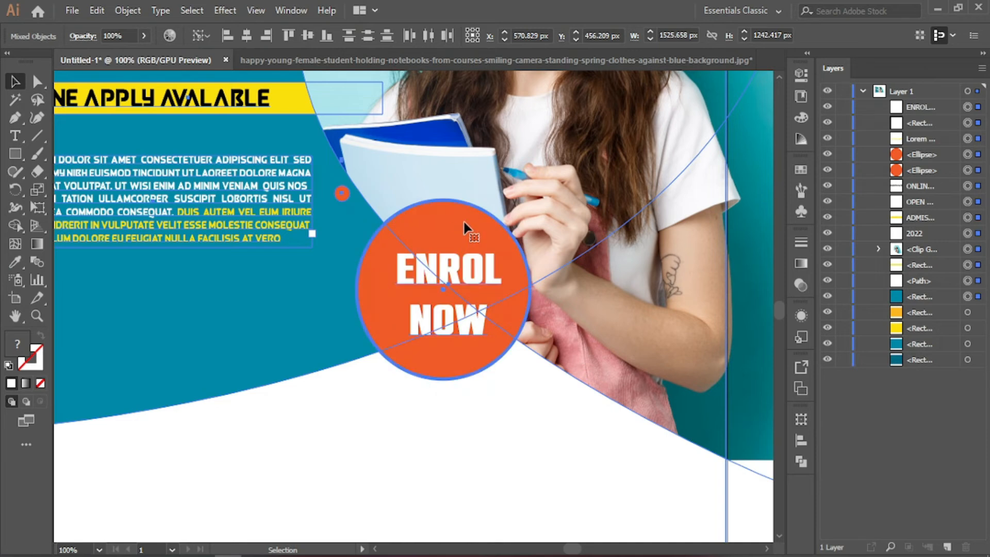
pyautogui.click(247, 37)
pyautogui.hotkey('ctrl', 'z')
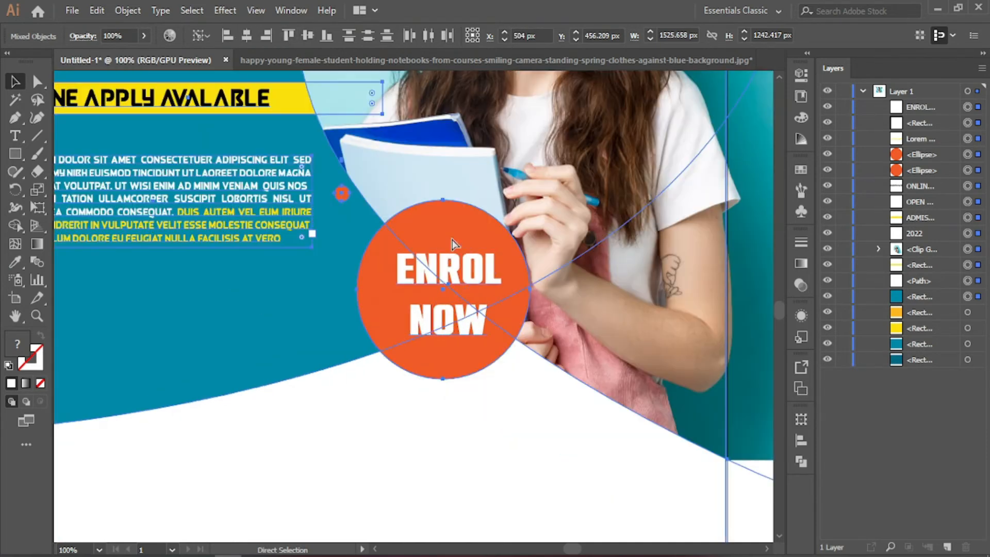
pyautogui.scroll(-2, 491, 312)
pyautogui.click(681, 197)
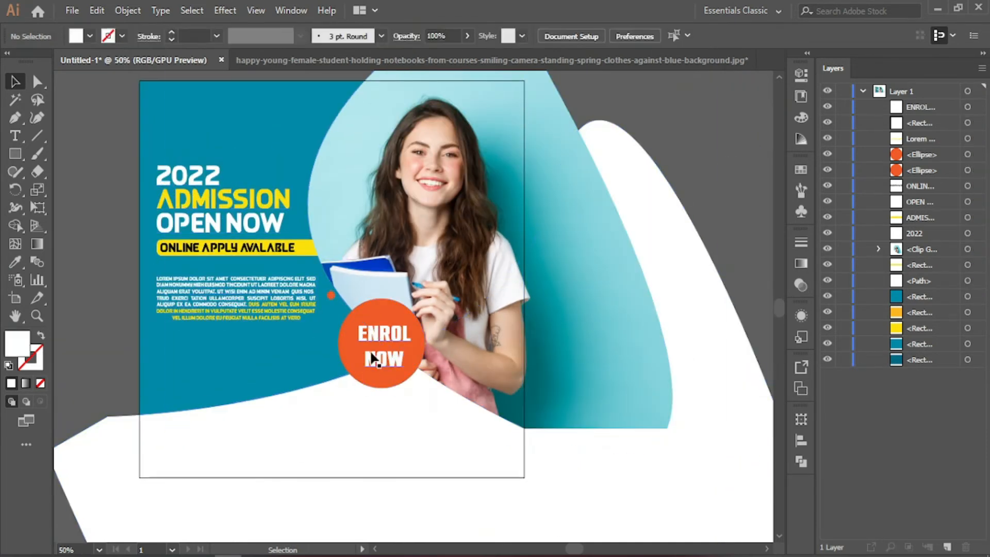
# - Reduce the ENROL NOW text to about 36 pt so it fits inside the large orange circle with more margin
pyautogui.scroll(3, 371, 356)
pyautogui.scroll(1, 345, 409)
pyautogui.moveTo(332, 398); pyautogui.dragTo(525, 334)
pyautogui.click(480, 195)
pyautogui.moveTo(651, 117); pyautogui.dragTo(603, 165)
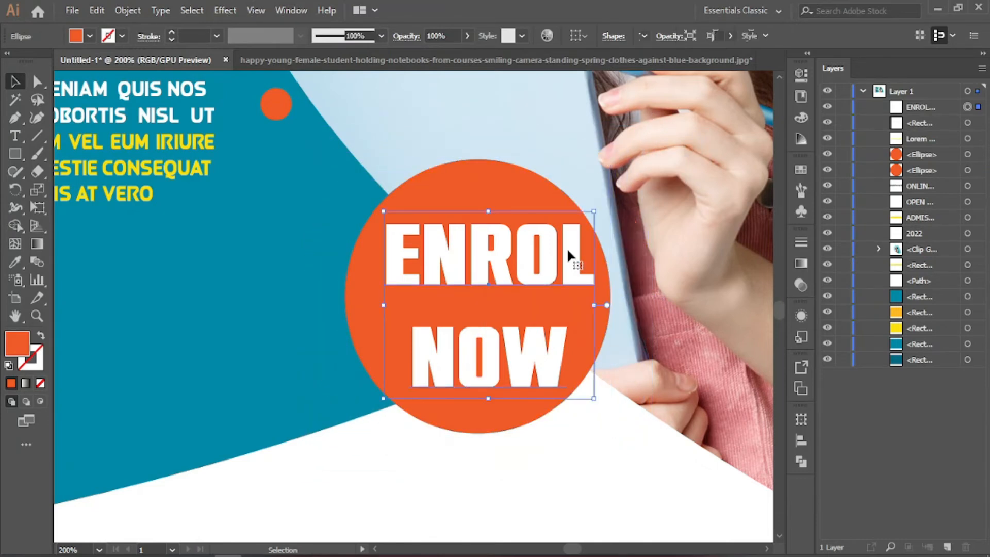
pyautogui.click(587, 233)
pyautogui.moveTo(594, 221); pyautogui.dragTo(568, 233)
# - Center the ENROL NOW text horizontally and vertically on the large orange circle and nudge it slightly down
pyautogui.click(469, 213)
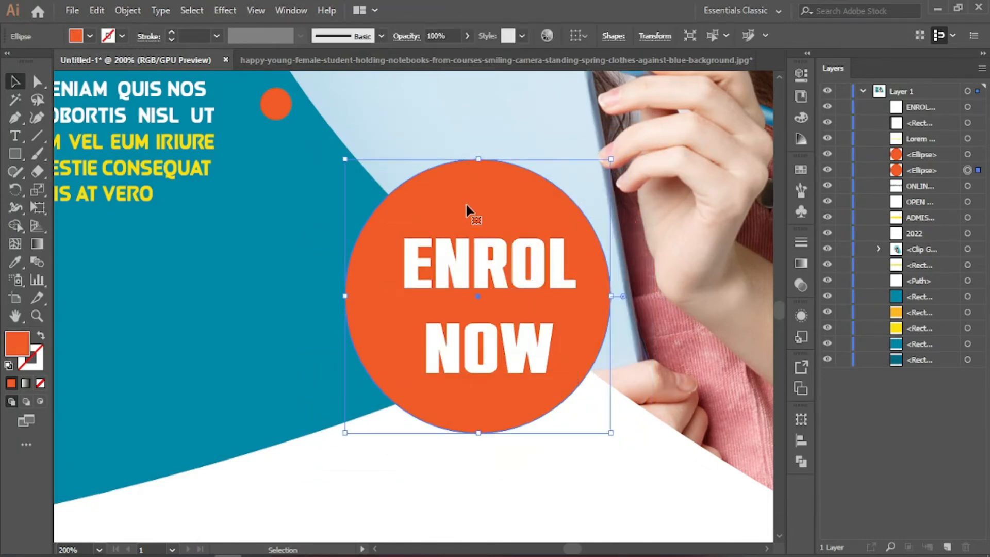
pyautogui.keyDown('shift'); pyautogui.click(506, 269); pyautogui.keyUp('shift')
pyautogui.click(484, 209)
pyautogui.click(489, 36)
pyautogui.click(549, 36)
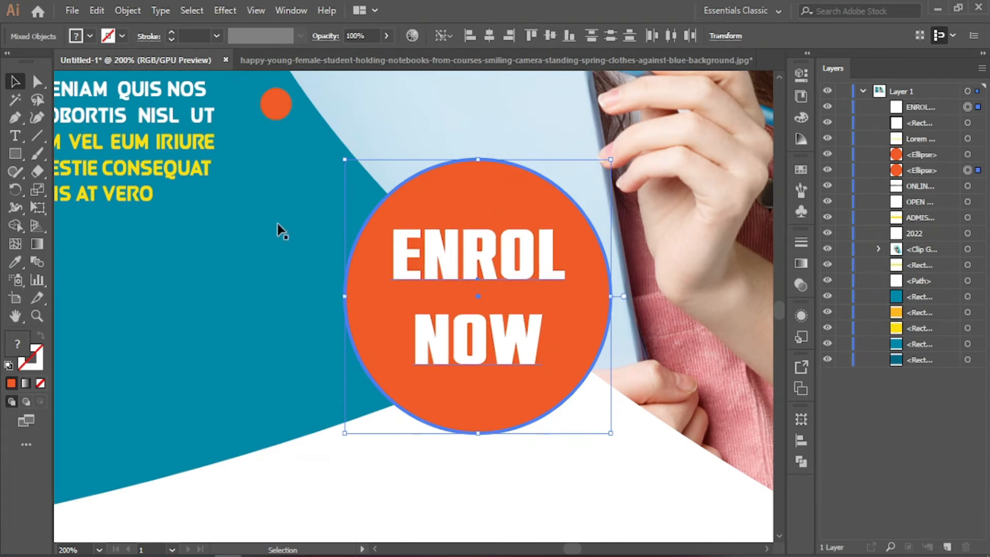
pyautogui.click(253, 237)
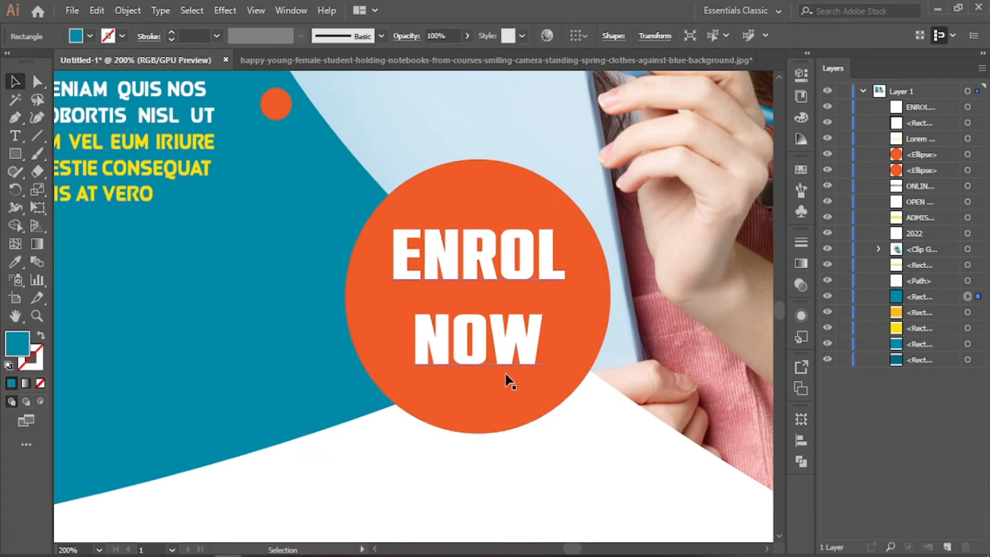
pyautogui.click(505, 332)
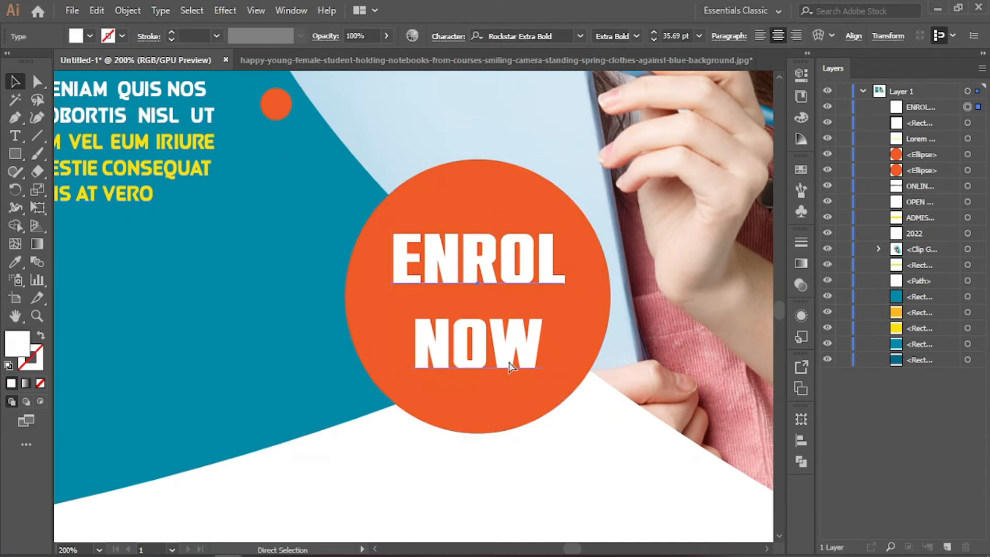
# - Draw a rectangle about 226 by 39 px in the post's white footer area and fill it with the ENROL NOW circle's orange
pyautogui.hotkey('ctrl', '-')
pyautogui.hotkey('ctrl', '-')
pyautogui.hotkey('ctrl', '-')
pyautogui.hotkey('ctrl', '-')
pyautogui.hotkey('ctrl', '-')
pyautogui.click(656, 159)
pyautogui.scroll(-1, 489, 348)
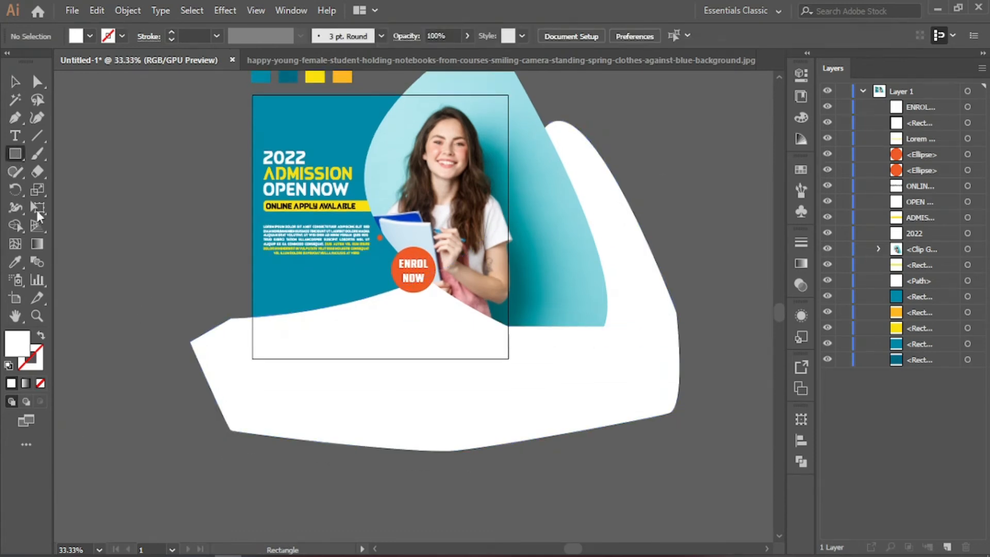
pyautogui.moveTo(270, 332); pyautogui.dragTo(344, 346)
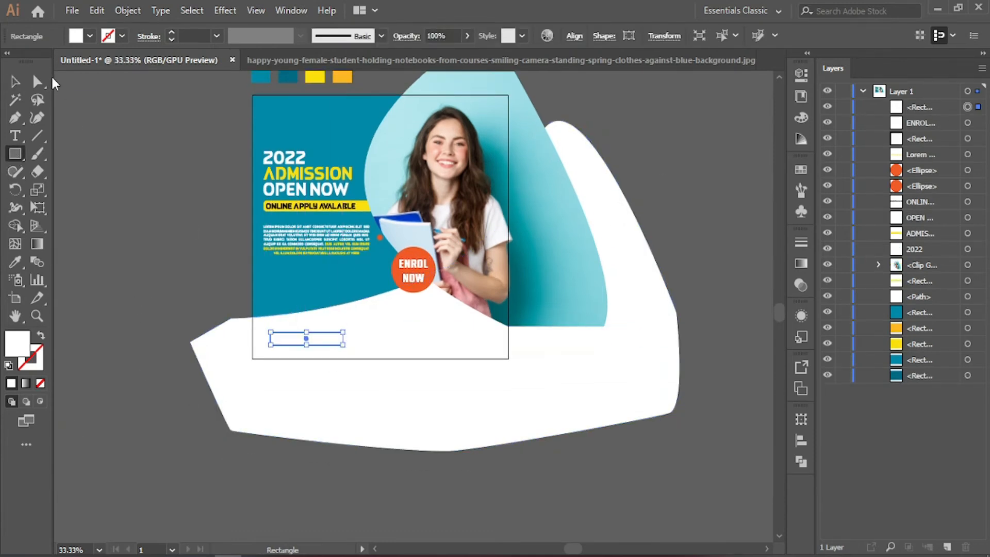
pyautogui.click(16, 262)
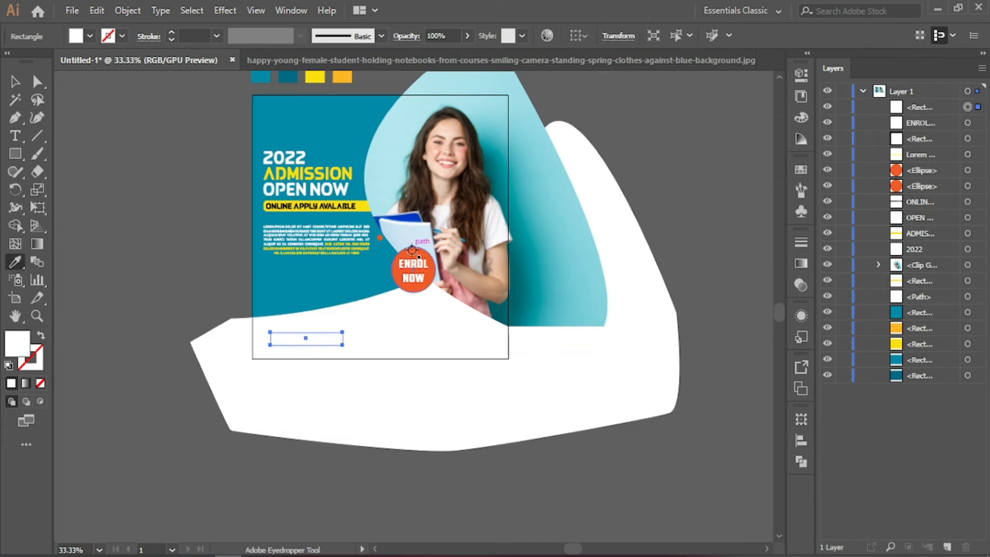
pyautogui.click(413, 252)
# - Round the corners of the orange footer bar, then ease the rounding slightly so its ends are not full semicircles
pyautogui.press('a')
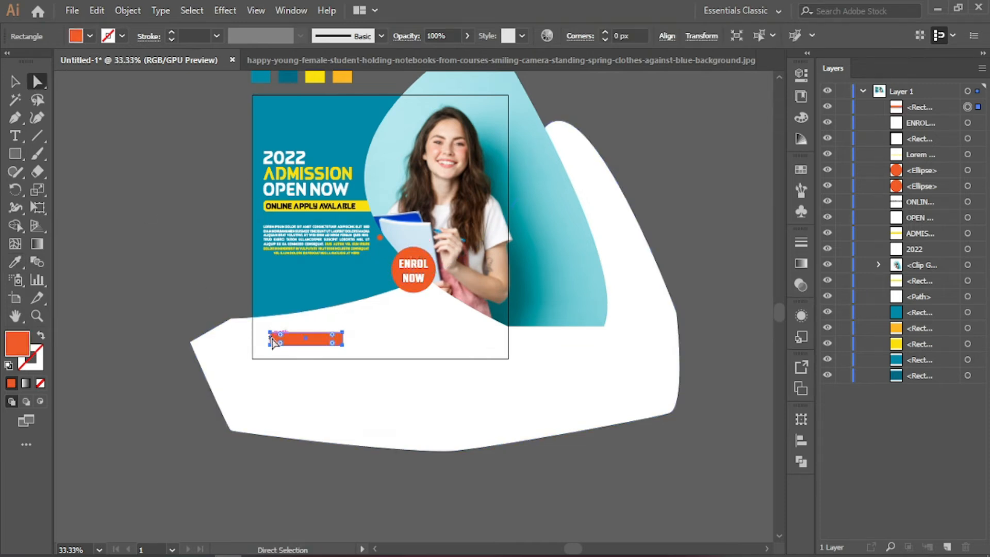
pyautogui.moveTo(279, 341); pyautogui.dragTo(339, 346)
pyautogui.click(175, 364)
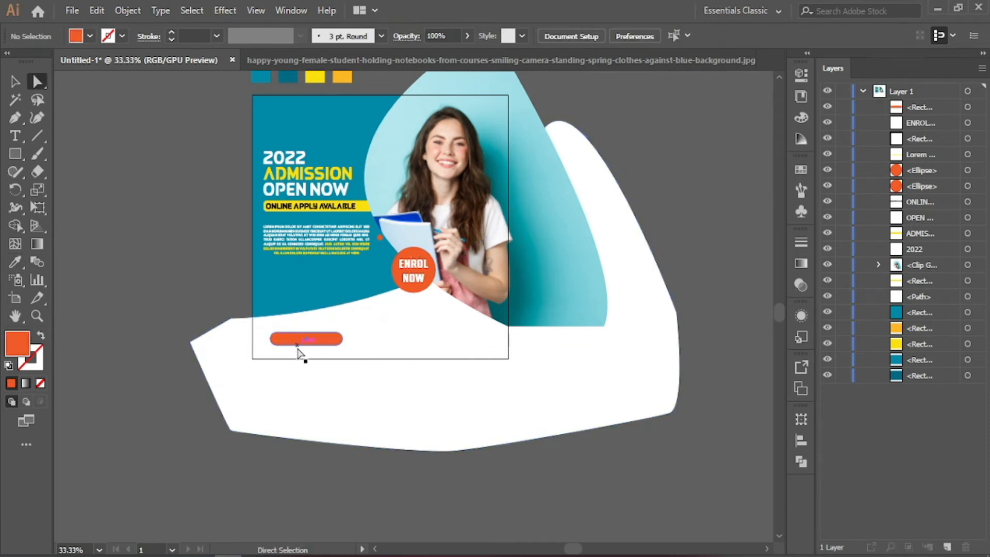
pyautogui.hotkey('ctrl', '+')
pyautogui.hotkey('ctrl', '+')
pyautogui.moveTo(260, 451); pyautogui.dragTo(473, 472)
pyautogui.click(390, 404)
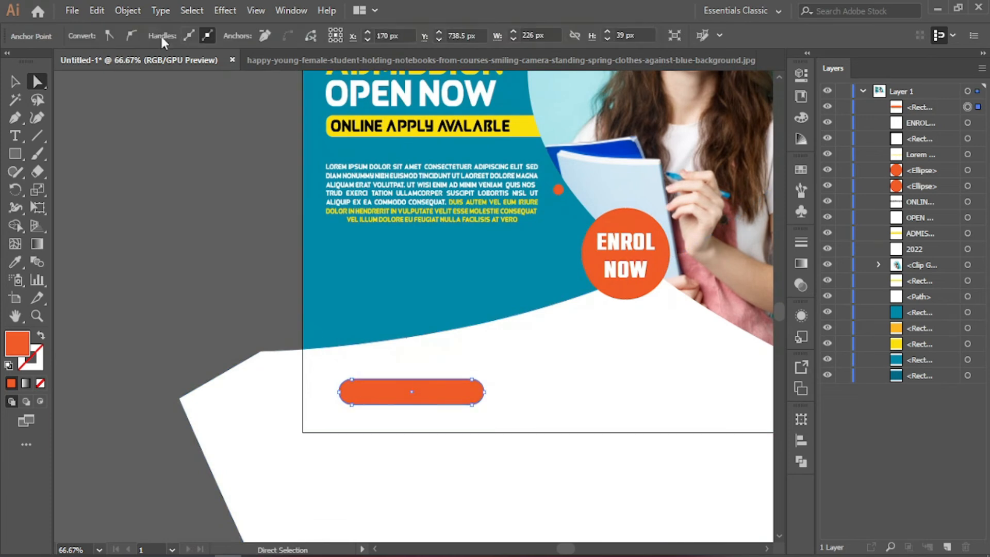
pyautogui.moveTo(353, 392); pyautogui.dragTo(346, 389)
pyautogui.click(189, 320)
# - Move the orange footer bar up about 20 px in small nudges and lower its top edge slightly to make it slimmer
pyautogui.scroll(-1, 595, 426)
pyautogui.moveTo(638, 384); pyautogui.dragTo(547, 322)
pyautogui.click(375, 297)
pyautogui.click(13, 80)
pyautogui.press('Up')
pyautogui.press('Up')
pyautogui.press('Up')
pyautogui.press('Up')
pyautogui.press('Up')
pyautogui.press('Up')
pyautogui.press('Up')
pyautogui.press('Up')
pyautogui.press('Up')
pyautogui.press('Up')
pyautogui.press('Up')
pyautogui.press('Up')
pyautogui.press('Up')
pyautogui.press('Up')
pyautogui.press('Up')
pyautogui.press('Up')
pyautogui.press('Up')
pyautogui.press('Up')
pyautogui.press('Up')
pyautogui.press('Up')
pyautogui.moveTo(320, 269); pyautogui.dragTo(320, 275)
pyautogui.click(253, 327)
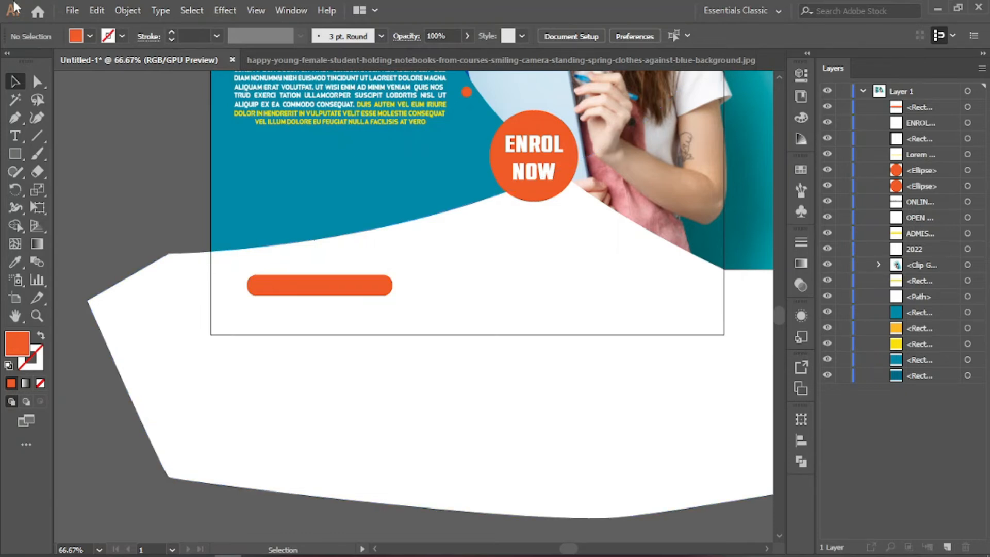
# - Add the text "Contact us" on the empty canvas beside the artboard and colour it white (ffffff)
pyautogui.press('t')
pyautogui.click(109, 176)
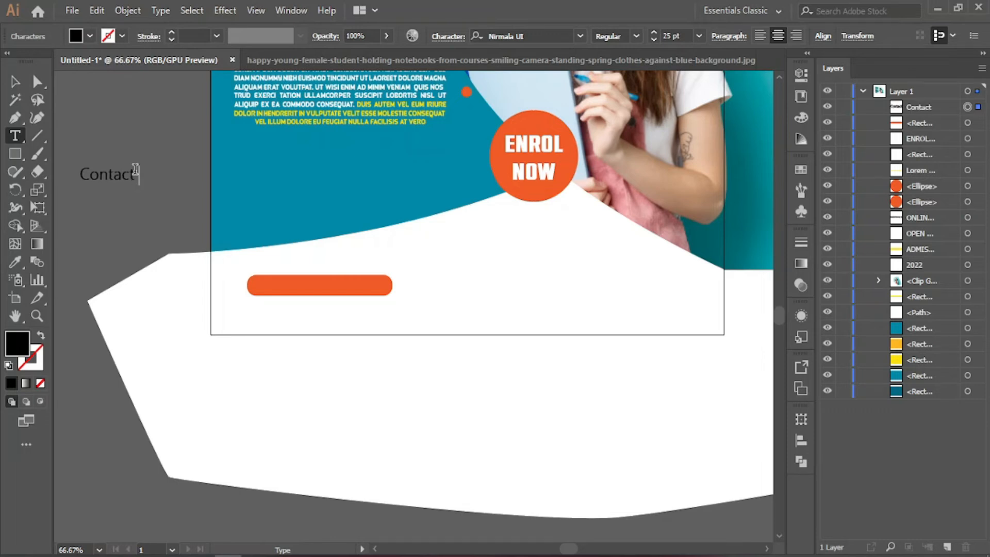
pyautogui.doubleClick(14, 347)
pyautogui.write('ffffff')
pyautogui.press('Return')
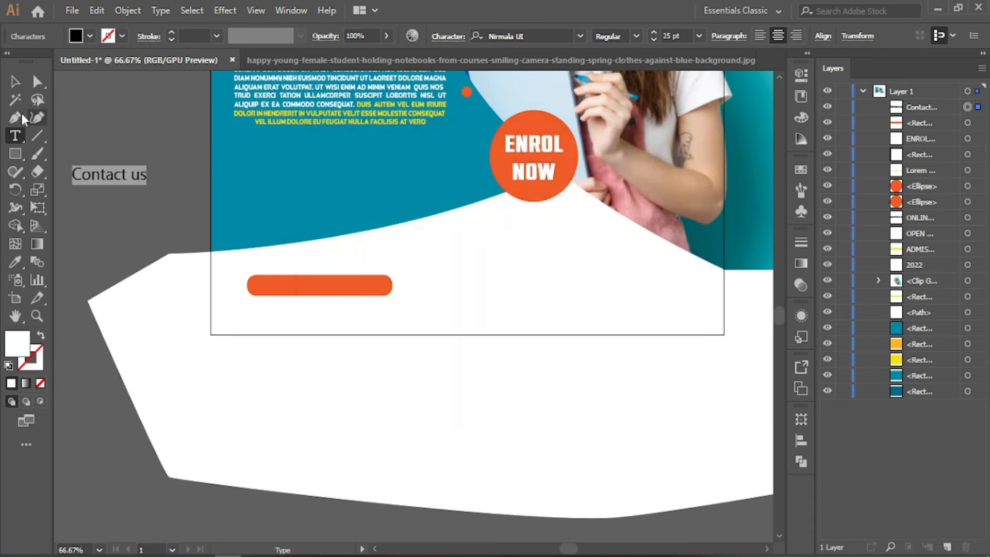
# - Try fonts for the Contact us text and set it to Queen of Camelot 2.0
pyautogui.click(567, 36)
pyautogui.scroll(5, 670, 258)
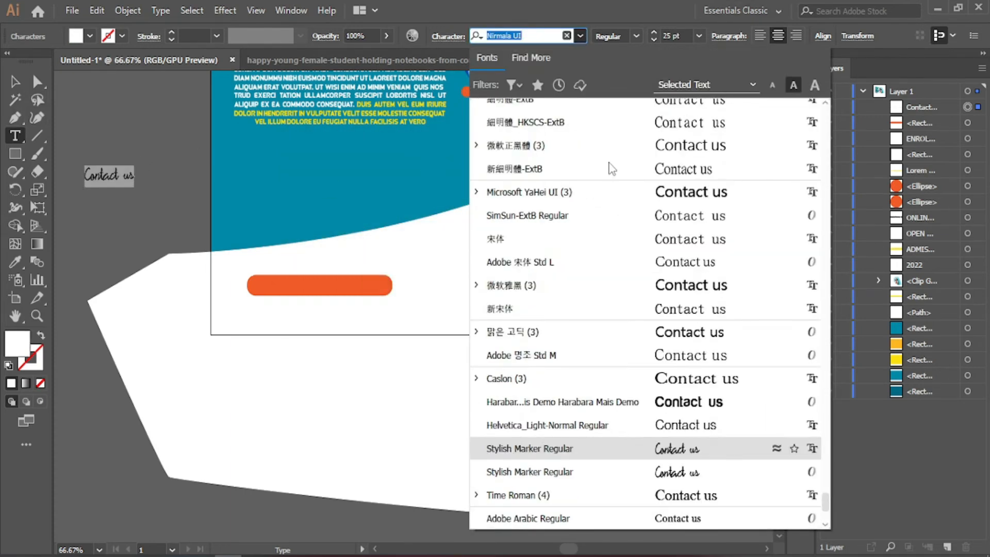
pyautogui.click(693, 334)
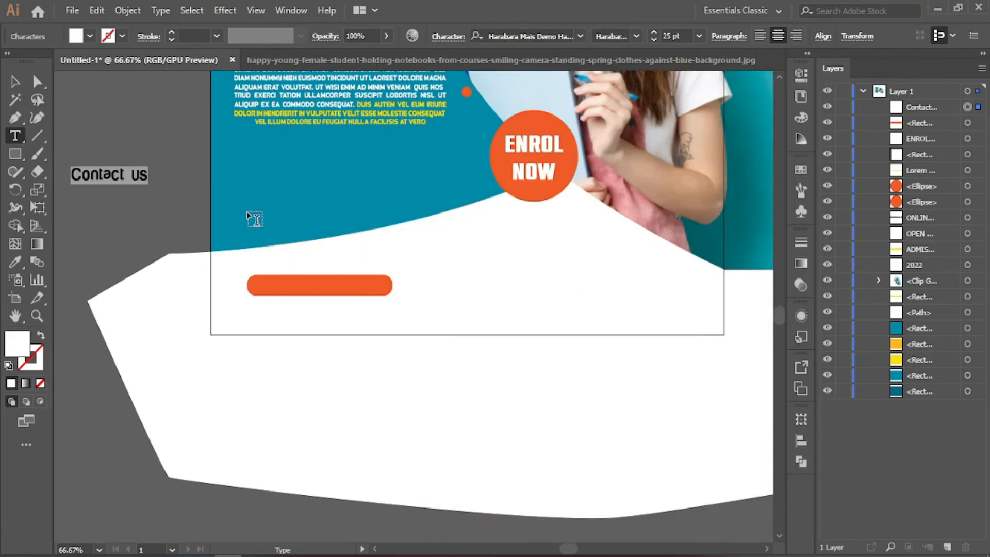
pyautogui.click(581, 36)
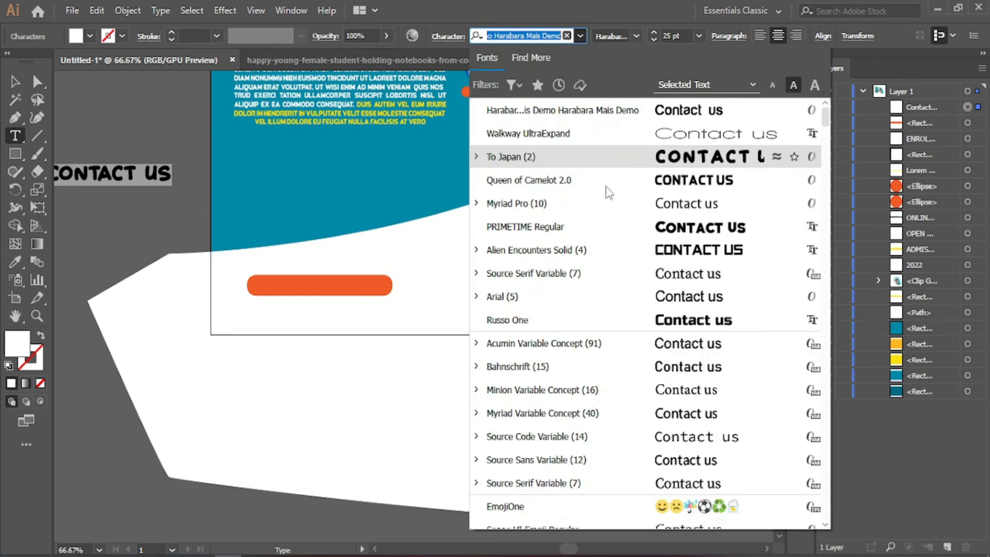
pyautogui.click(617, 189)
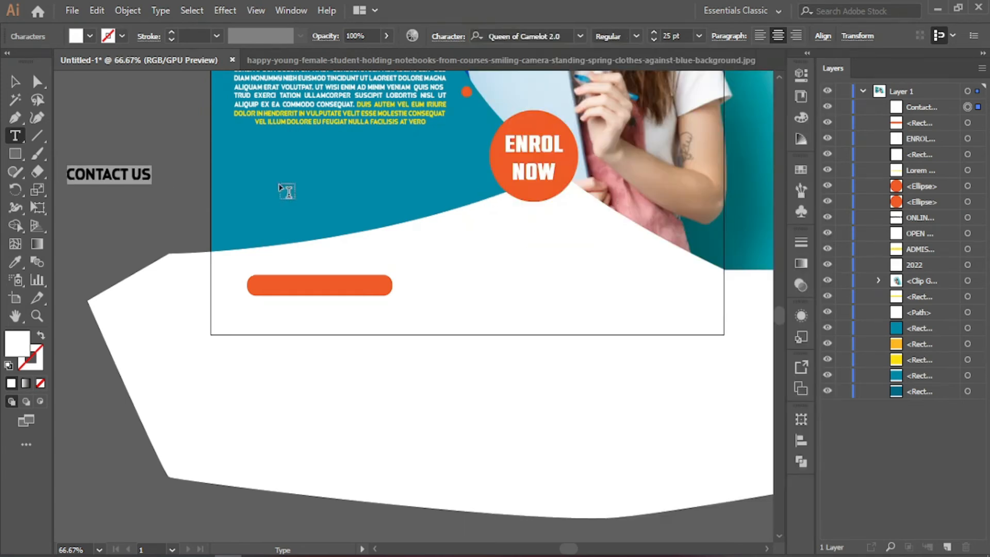
# - Place the CONTACT US text on the orange footer bar
pyautogui.click(11, 81)
pyautogui.moveTo(101, 174); pyautogui.dragTo(302, 285)
pyautogui.hotkey('ctrl', '+')
pyautogui.hotkey('ctrl', '+')
pyautogui.hotkey('ctrl', '+')
pyautogui.hotkey('ctrl', '+')
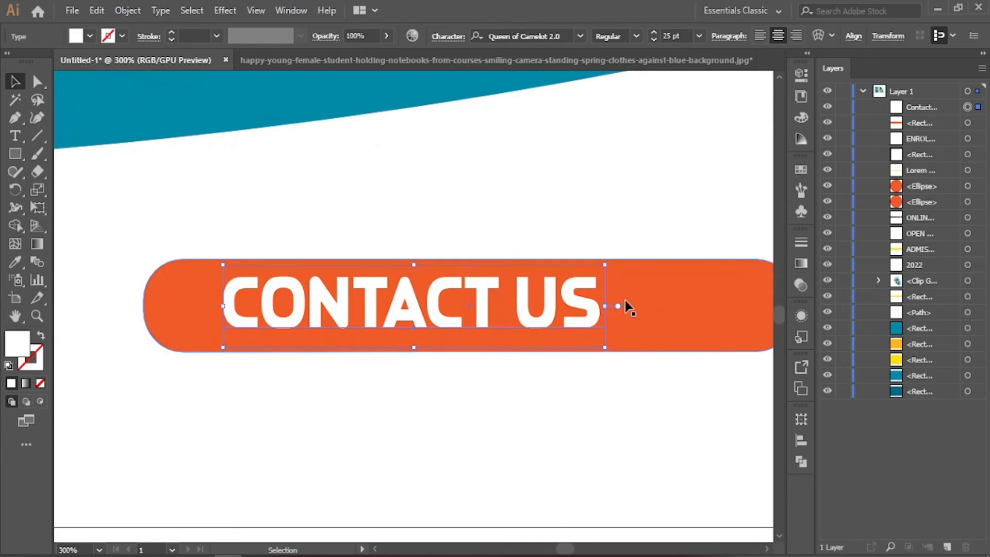
# - Shorten the orange footer bar from its right end so it fits the CONTACT US text more closely
pyautogui.hotkey('ctrl', '-')
pyautogui.click(619, 287)
pyautogui.moveTo(663, 305); pyautogui.dragTo(565, 305)
pyautogui.moveTo(258, 299)
pyautogui.mouseDown()
pyautogui.moveTo(238, 298)
pyautogui.moveTo(268, 311)
pyautogui.mouseUp()
# - Center the CONTACT US text horizontally on the orange footer bar
pyautogui.keyDown('shift'); pyautogui.click(313, 307); pyautogui.keyUp('shift')
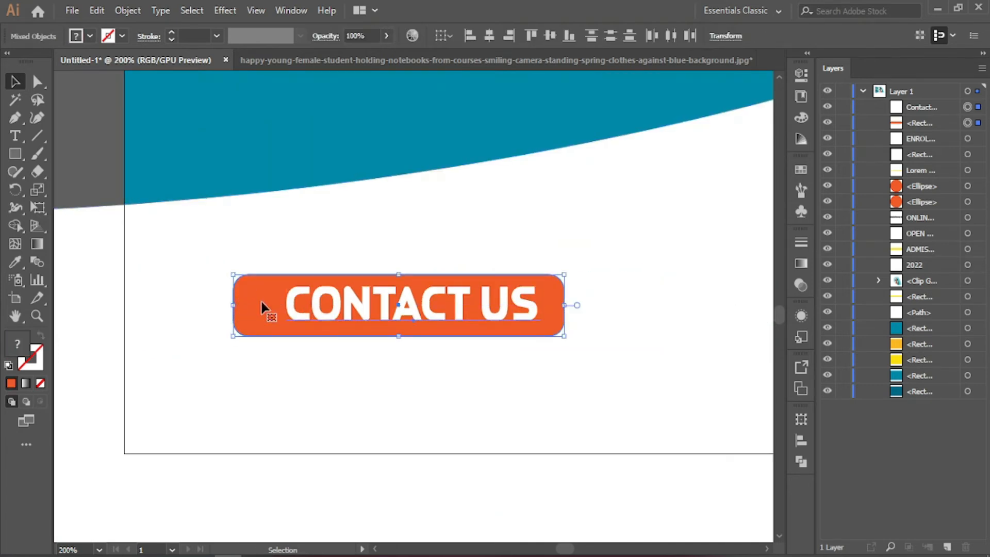
pyautogui.click(489, 36)
pyautogui.click(77, 154)
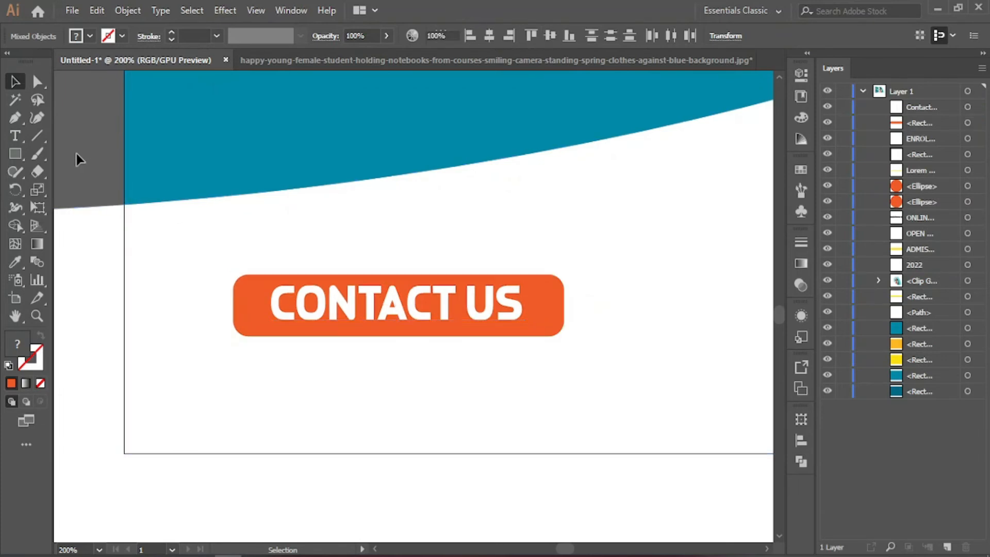
pyautogui.click(417, 317)
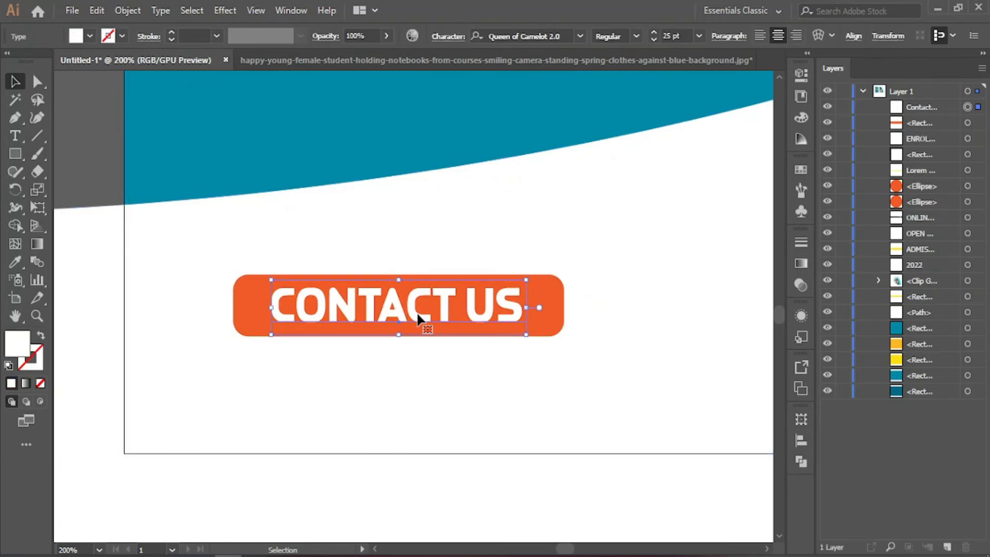
pyautogui.click(97, 175)
# - Draw a rectangle matching the artboard and use it as a clipping mask for all the post artwork
pyautogui.hotkey('ctrl', '-')
pyautogui.hotkey('ctrl', '-')
pyautogui.hotkey('ctrl', '-')
pyautogui.hotkey('ctrl', '-')
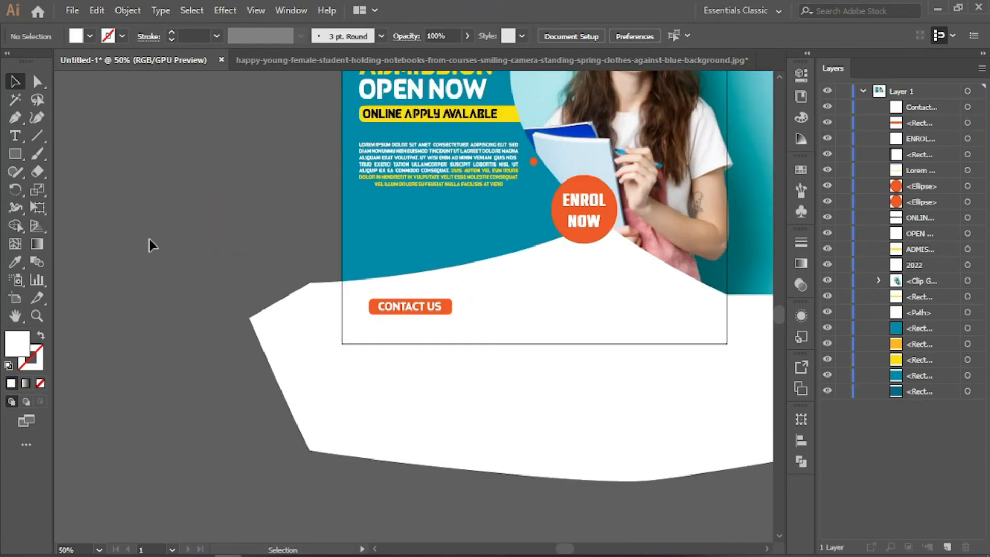
pyautogui.hotkey('ctrl', '-')
pyautogui.moveTo(498, 432); pyautogui.dragTo(292, 470)
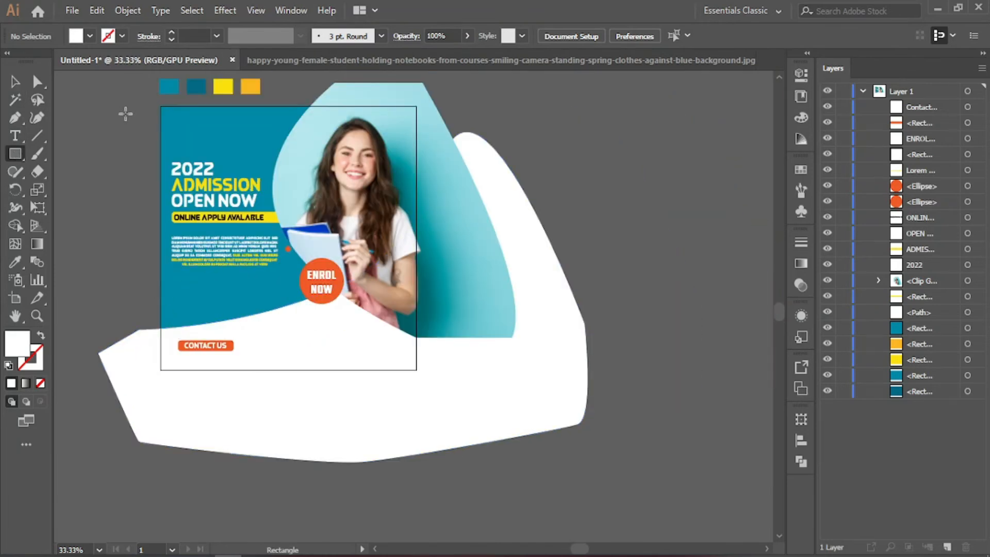
pyautogui.moveTo(160, 106); pyautogui.dragTo(416, 369)
pyautogui.click(14, 82)
pyautogui.moveTo(141, 107); pyautogui.dragTo(482, 438)
pyautogui.rightClick(365, 263)
pyautogui.click(443, 384)
pyautogui.click(443, 444)
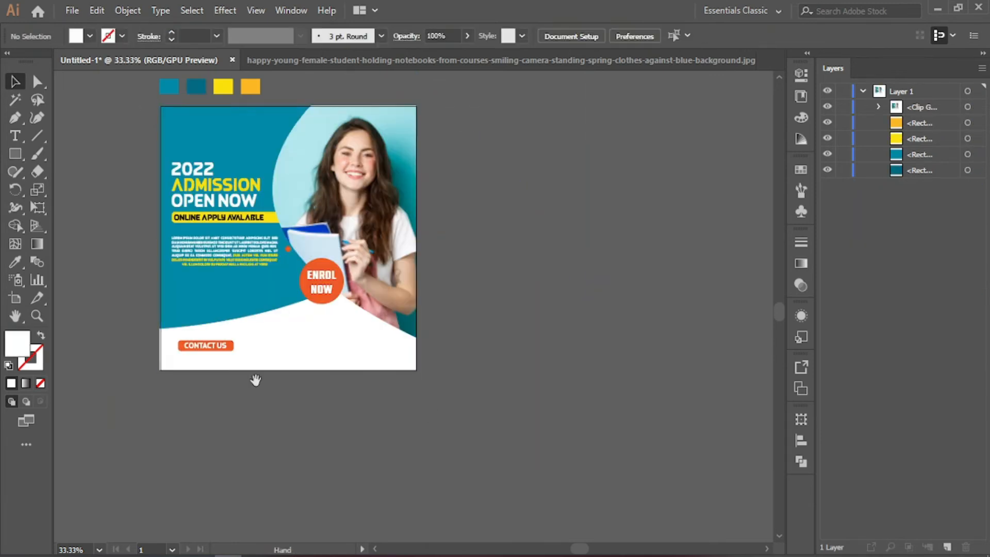
# - Scale the phone and social icons group down to about 647 px wide and place it beside CONTACT US in the footer
pyautogui.moveTo(255, 380); pyautogui.dragTo(389, 363)
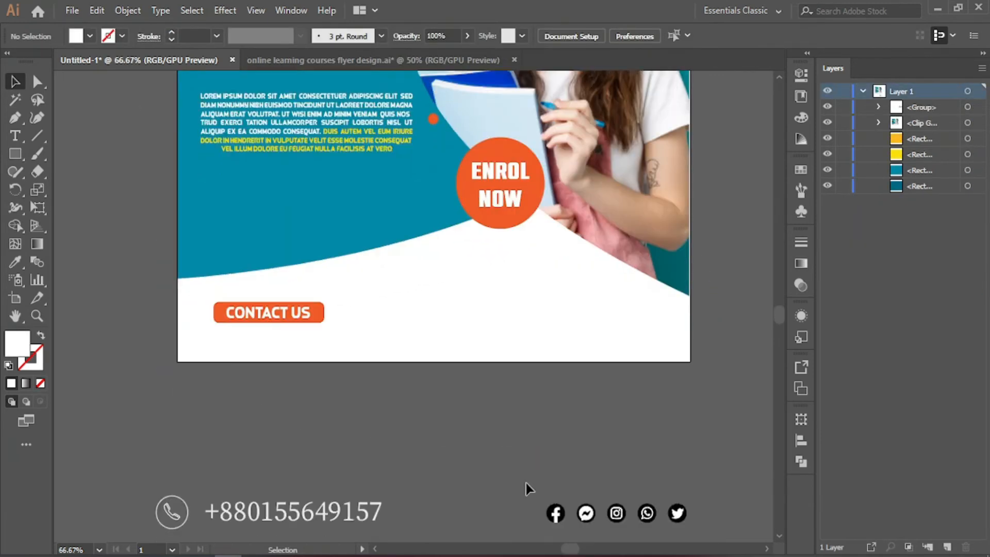
pyautogui.scroll(-3, 526, 488)
pyautogui.moveTo(370, 470); pyautogui.dragTo(411, 291)
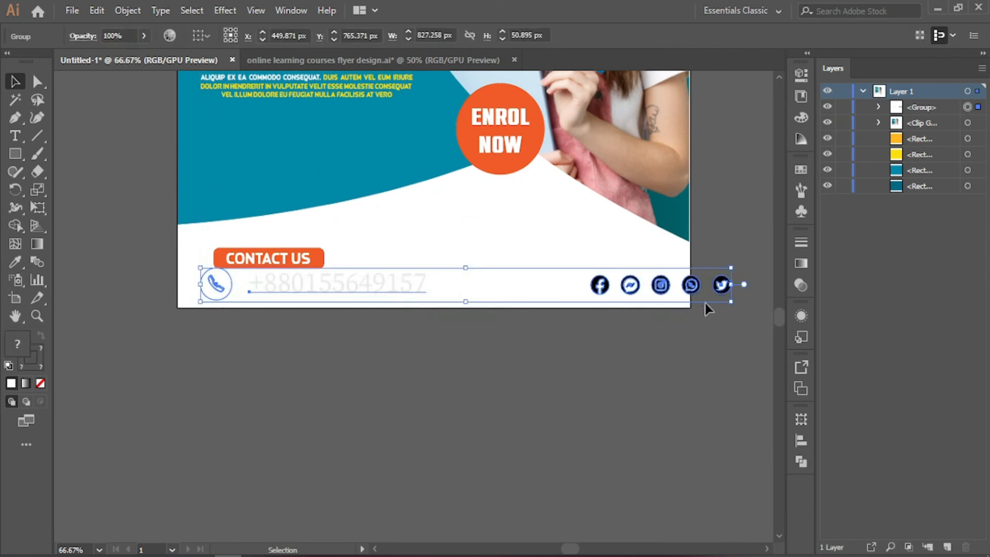
pyautogui.moveTo(731, 302); pyautogui.dragTo(702, 299)
pyautogui.hotkey('ctrl', 'z')
pyautogui.moveTo(732, 270); pyautogui.dragTo(710, 277)
pyautogui.hotkey('ctrl', 'z')
pyautogui.moveTo(334, 288); pyautogui.dragTo(467, 264)
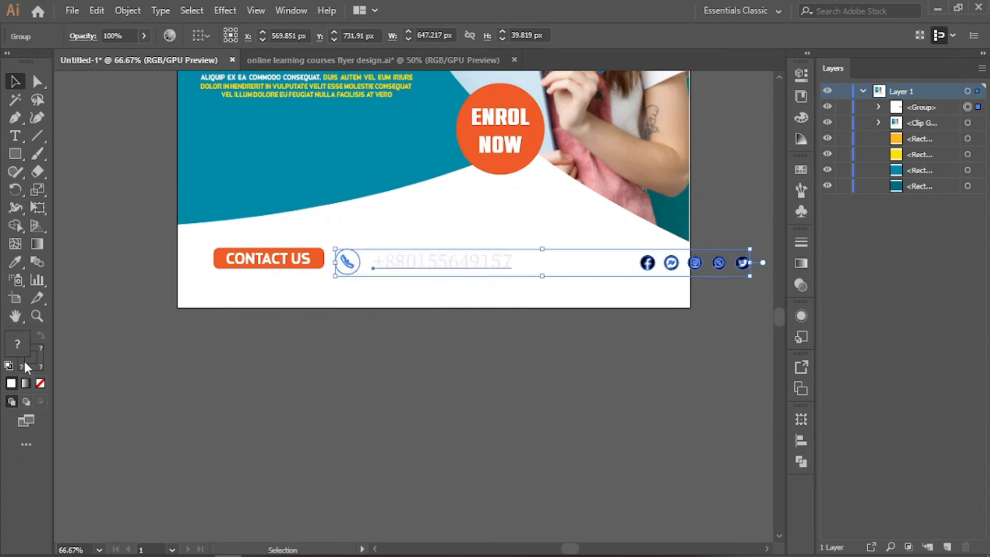
# - Move the contact group below the artboard and ungroup it until the phone number, phone icon and social icons are separate
pyautogui.click(384, 375)
pyautogui.moveTo(400, 272); pyautogui.dragTo(396, 376)
pyautogui.rightClick(396, 376)
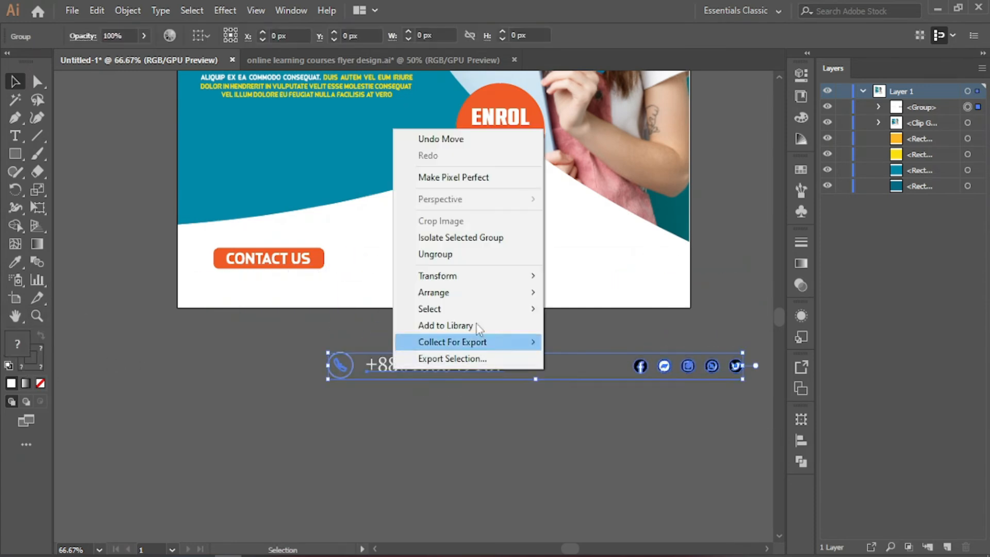
pyautogui.click(475, 386)
pyautogui.click(429, 433)
pyautogui.doubleClick(418, 369)
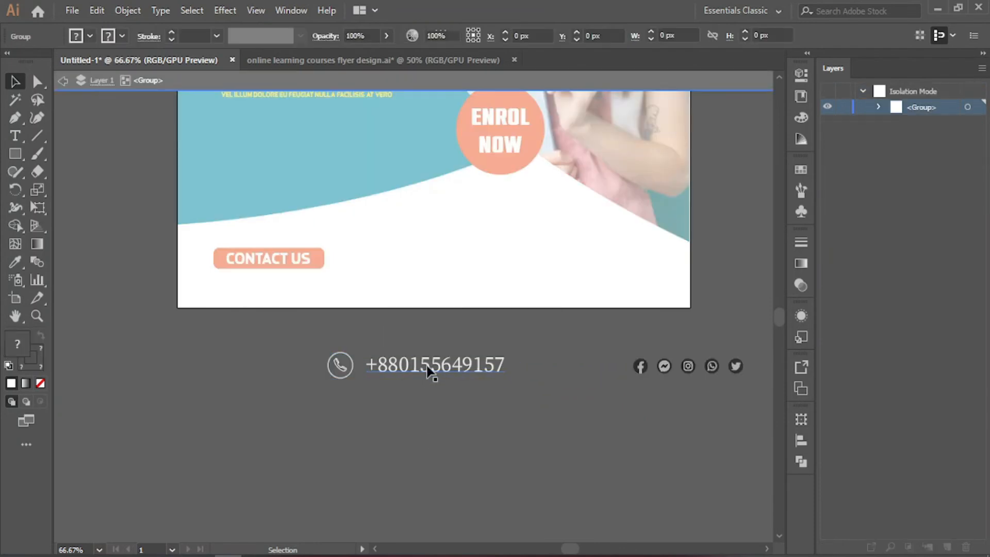
pyautogui.doubleClick(399, 385)
pyautogui.hotkey('ctrl', 'shift', 'g')
pyautogui.rightClick(395, 369)
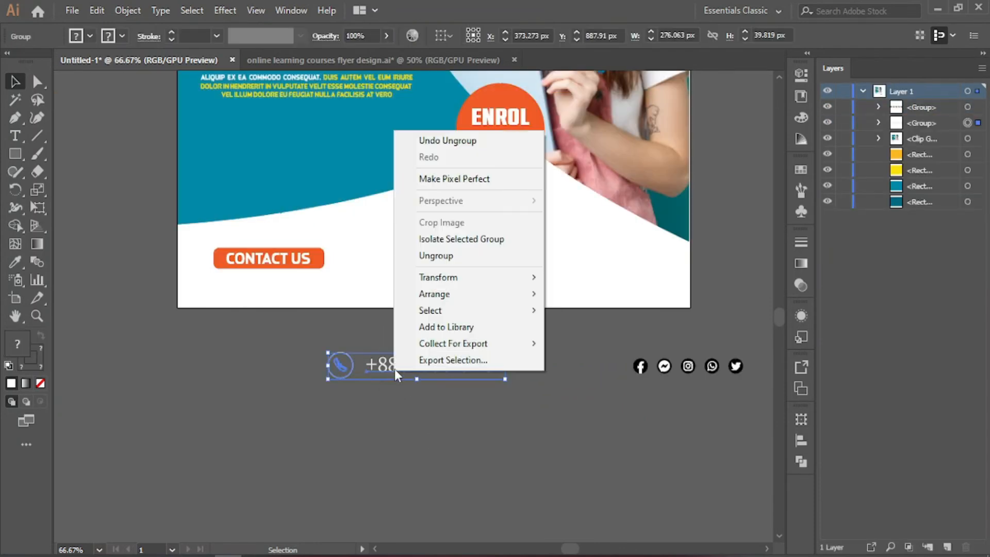
pyautogui.click(412, 257)
pyautogui.click(423, 472)
# - Recolour the phone number text with the orange sampled from the CONTACT US bar
pyautogui.doubleClick(372, 368)
pyautogui.hotkey('ctrl', 'a')
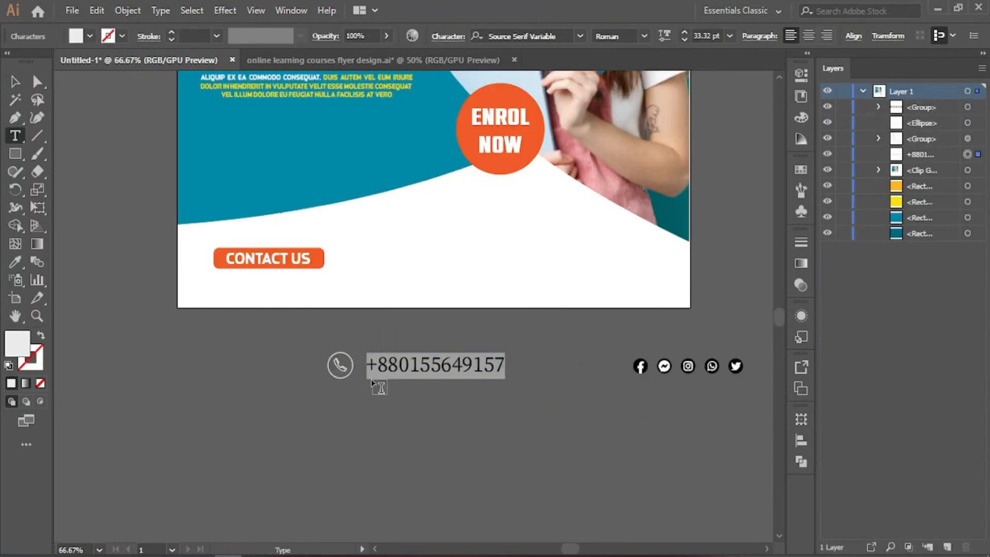
pyautogui.click(213, 261)
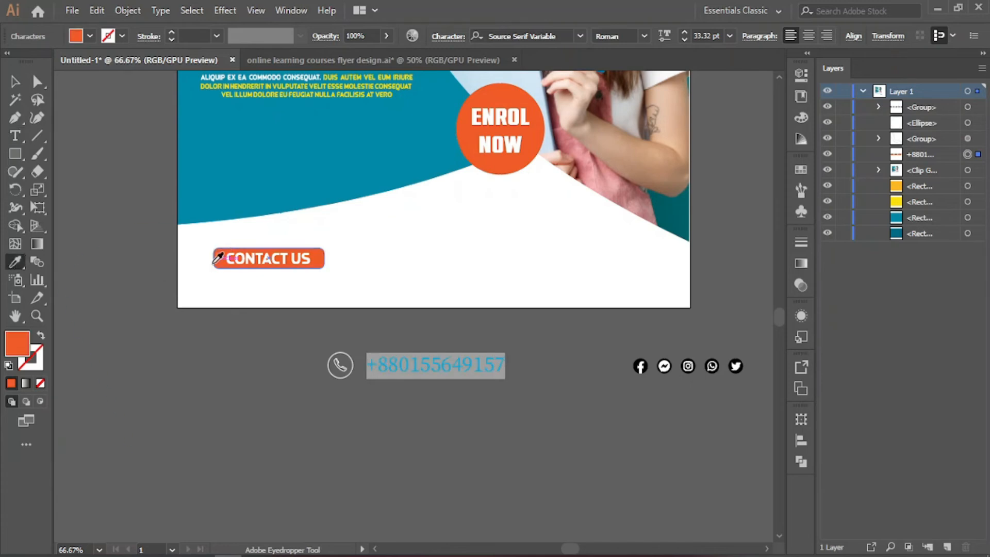
pyautogui.click(23, 82)
pyautogui.click(71, 138)
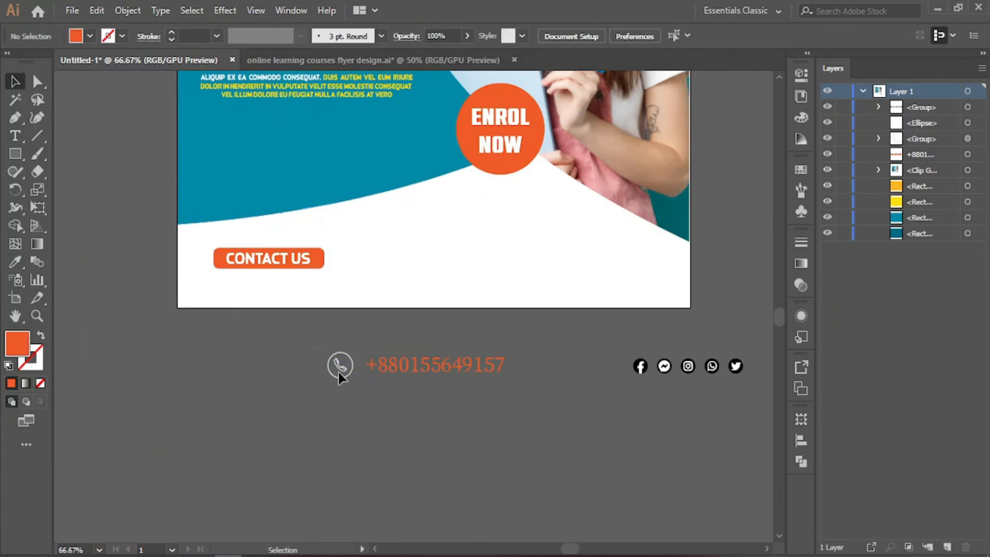
# - Recolour the phone handset icon and its surrounding circle with the orange sampled from the CONTACT US bar
pyautogui.click(339, 368)
pyautogui.click(16, 262)
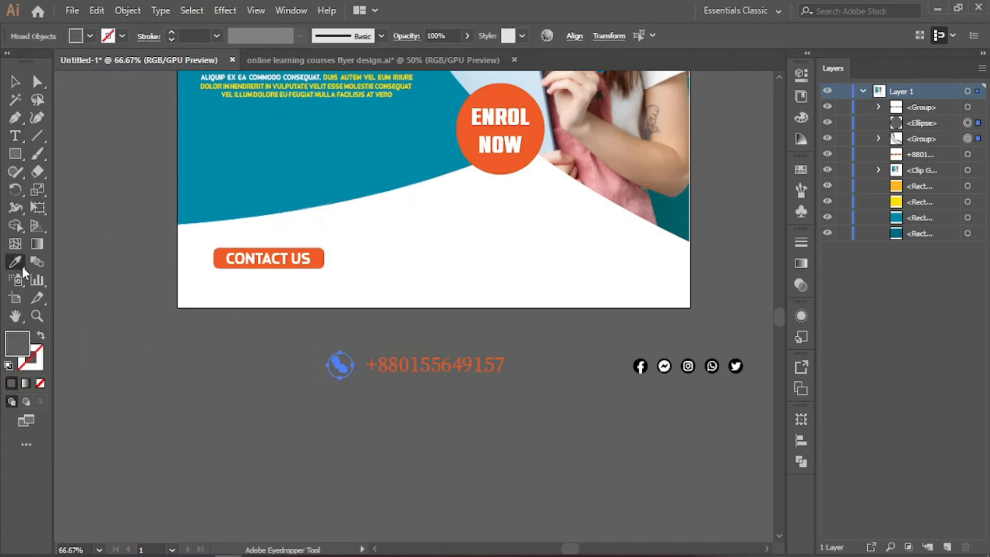
pyautogui.click(223, 251)
pyautogui.click(15, 82)
pyautogui.click(330, 397)
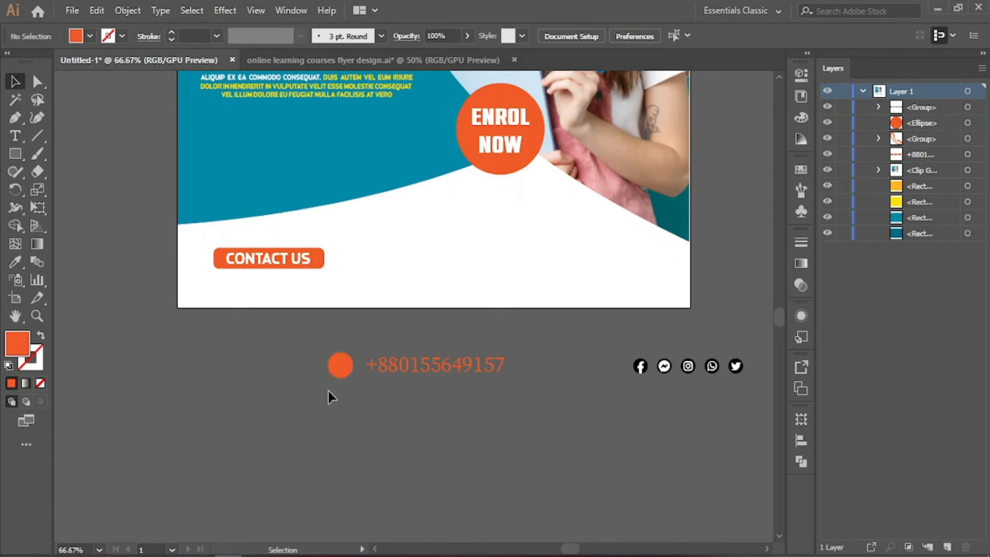
# - Swap the phone icon circle's fill and stroke so it has only an orange 1 pt outline
pyautogui.hotkey('ctrl', '=')
pyautogui.hotkey('ctrl', '=')
pyautogui.hotkey('ctrl', '=')
pyautogui.hotkey('ctrl', '=')
pyautogui.moveTo(292, 464); pyautogui.dragTo(595, 259)
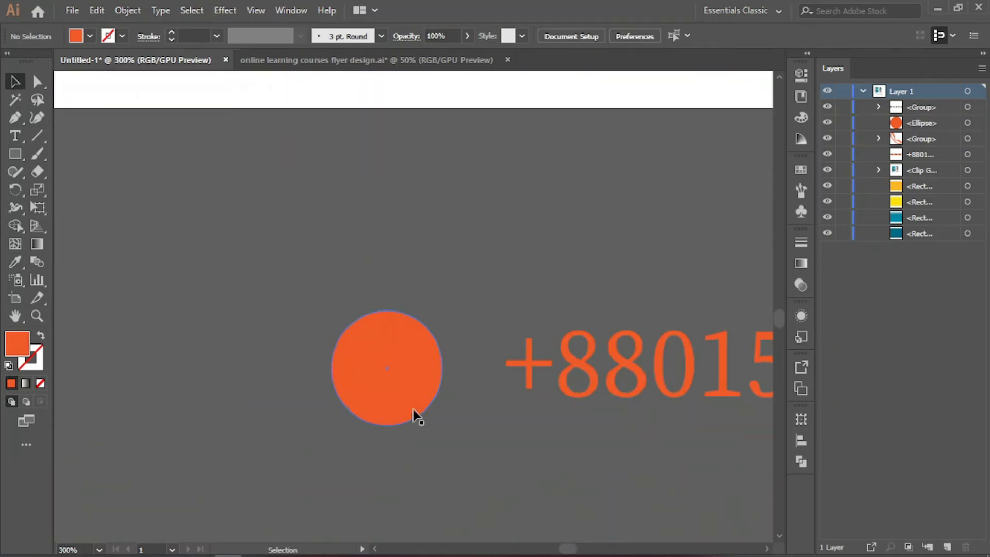
pyautogui.click(411, 393)
pyautogui.click(42, 338)
pyautogui.click(406, 461)
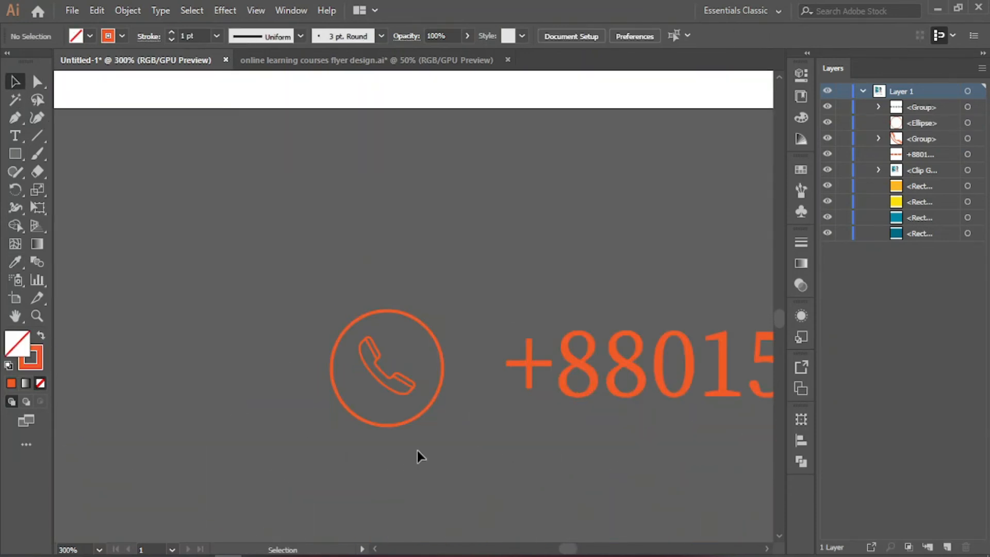
# - Group the phone icon, its circle and the phone number text together
pyautogui.hotkey('ctrl', '-')
pyautogui.hotkey('ctrl', '-')
pyautogui.hotkey('ctrl', '-')
pyautogui.moveTo(535, 409); pyautogui.dragTo(345, 435)
pyautogui.moveTo(170, 403); pyautogui.dragTo(509, 335)
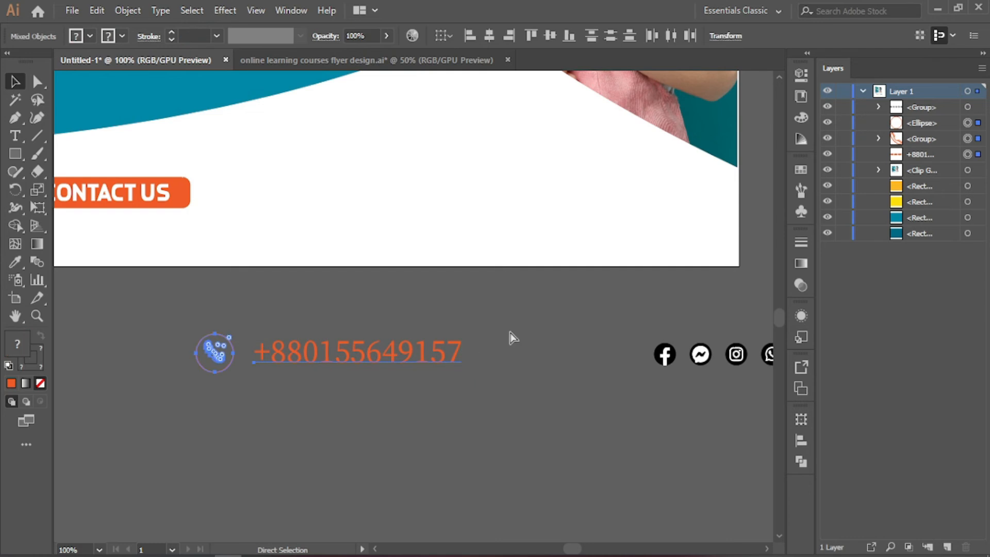
pyautogui.hotkey('ctrl', 'g')
pyautogui.click(552, 416)
# - Recolour the social media icon group with the orange sampled from the CONTACT US bar
pyautogui.moveTo(669, 412); pyautogui.dragTo(435, 433)
pyautogui.click(432, 376)
pyautogui.moveTo(282, 436); pyautogui.dragTo(547, 399)
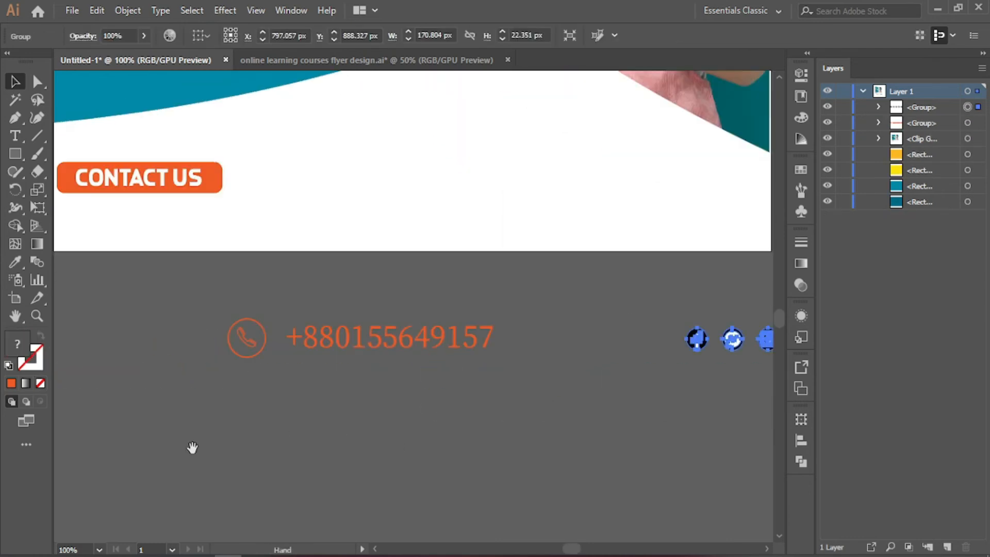
pyautogui.moveTo(192, 447); pyautogui.dragTo(259, 458)
pyautogui.click(15, 262)
pyautogui.moveTo(537, 388); pyautogui.dragTo(451, 424)
pyautogui.click(178, 231)
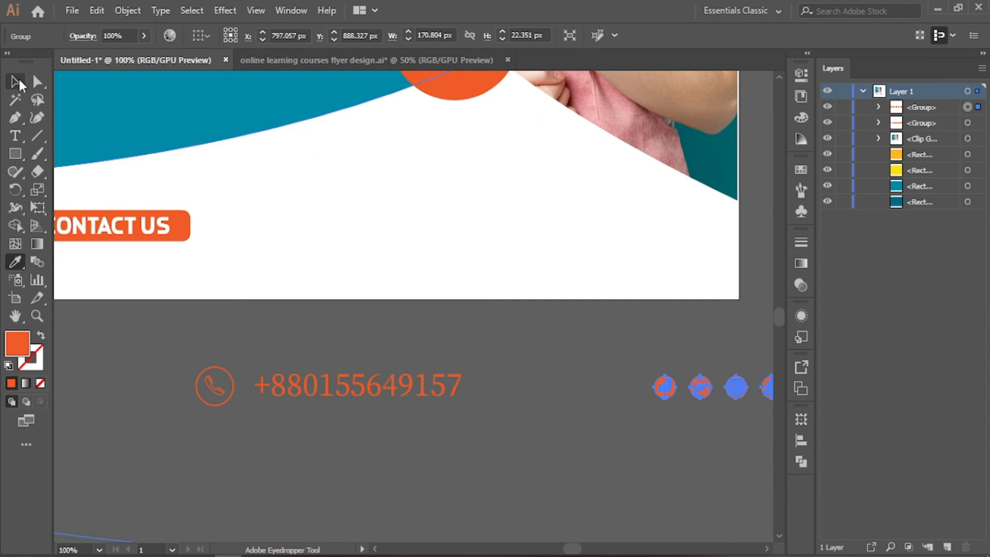
# - Swap the social icons' fill and stroke so they have only orange outlines
pyautogui.click(43, 335)
pyautogui.click(15, 81)
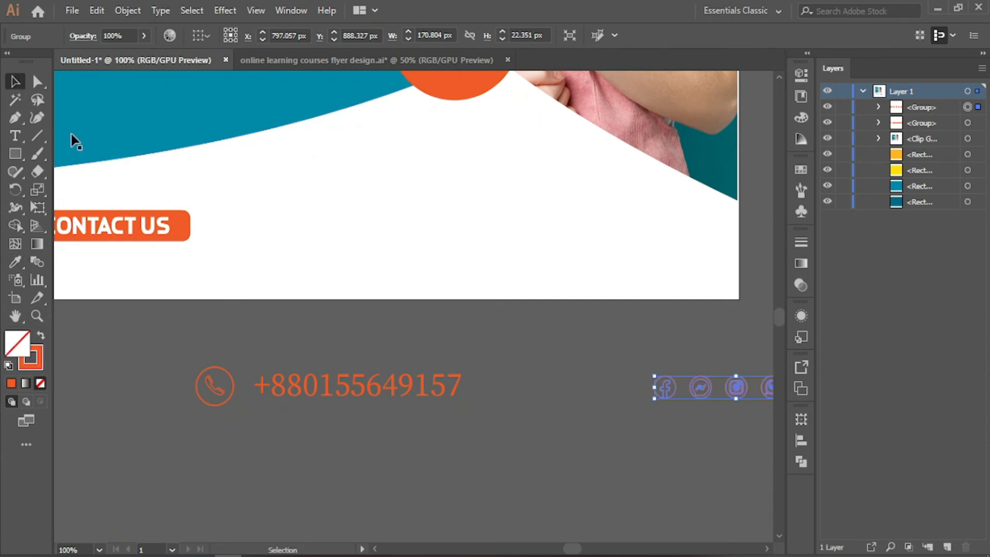
pyautogui.click(554, 336)
# - Move the phone group into the white footer, beside the CONTACT US bar
pyautogui.moveTo(620, 446); pyautogui.dragTo(505, 444)
pyautogui.moveTo(94, 466); pyautogui.dragTo(329, 359)
pyautogui.moveTo(265, 387); pyautogui.dragTo(287, 250)
pyautogui.hscroll(-5, 284, 258)
pyautogui.click(147, 250)
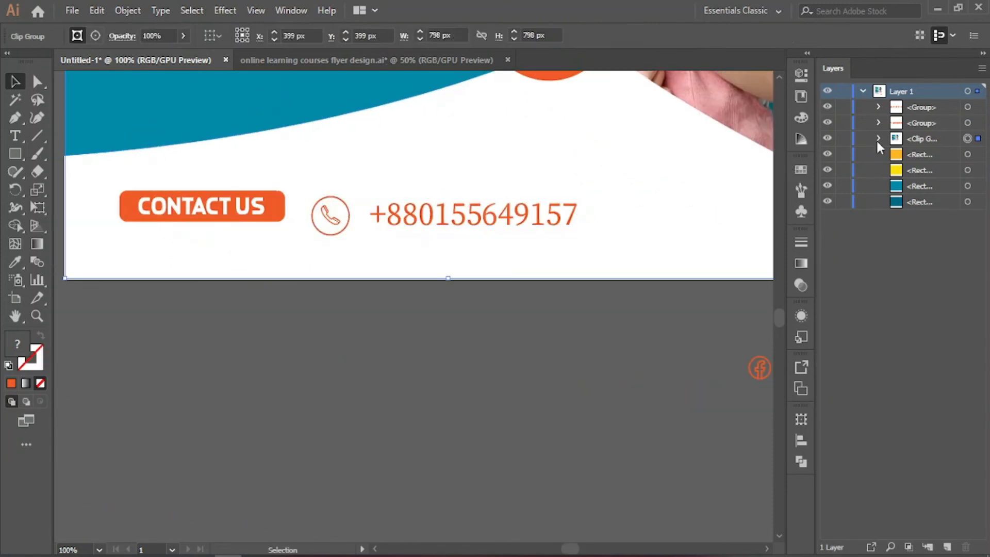
pyautogui.moveTo(340, 220)
pyautogui.mouseDown()
pyautogui.moveTo(348, 218)
pyautogui.moveTo(340, 209)
pyautogui.mouseUp()
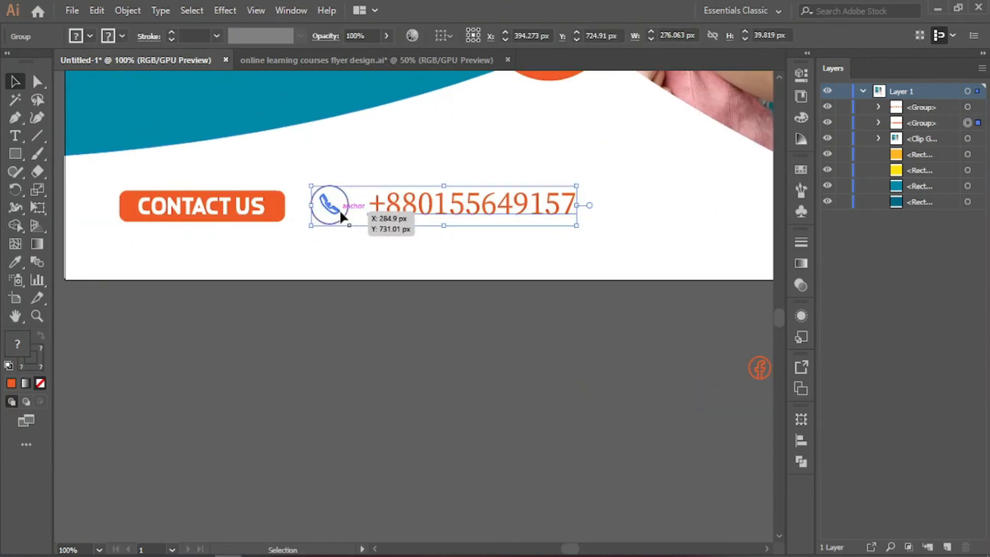
pyautogui.click(564, 294)
pyautogui.moveTo(520, 208); pyautogui.dragTo(554, 209)
pyautogui.click(532, 338)
# - Place the phone group with the social icon row beneath it near the footer's right end, horizontally centred on each other
pyautogui.moveTo(604, 329); pyautogui.dragTo(399, 398)
pyautogui.moveTo(592, 439); pyautogui.dragTo(268, 308)
pyautogui.moveTo(232, 281); pyautogui.dragTo(408, 278)
pyautogui.moveTo(306, 301); pyautogui.dragTo(471, 305)
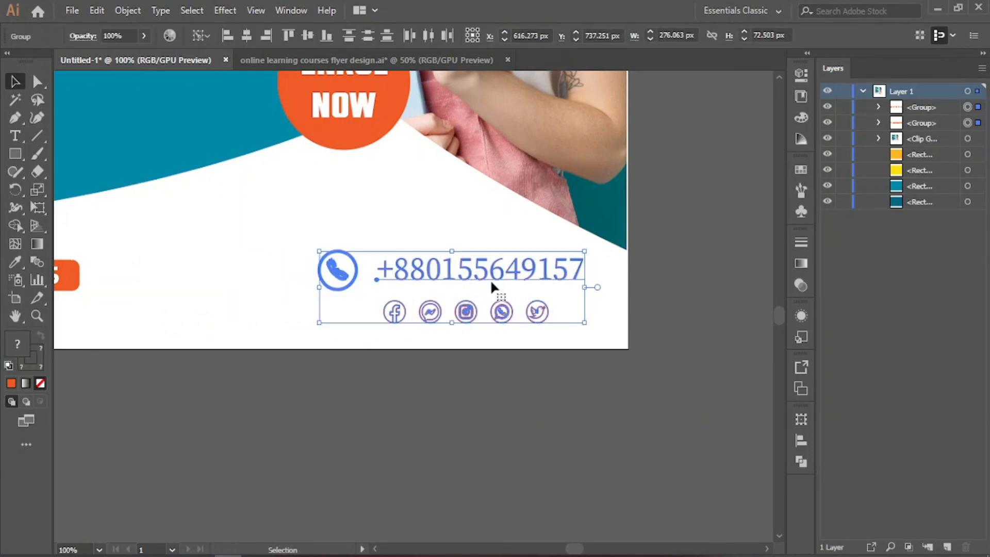
pyautogui.click(229, 37)
pyautogui.click(243, 38)
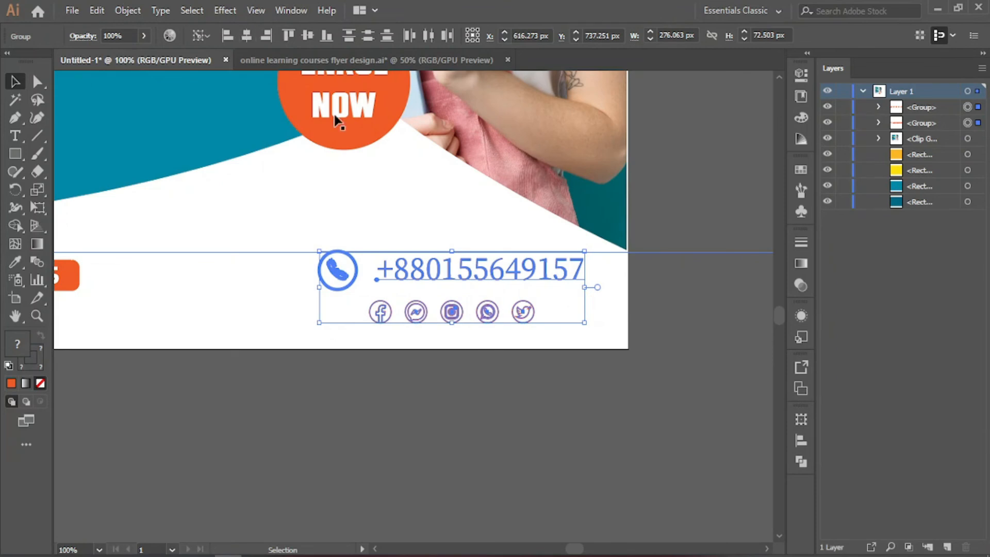
pyautogui.click(407, 438)
# - Move the phone group to the footer's lower-left area, beneath the CONTACT US bar
pyautogui.scroll(-1, 504, 439)
pyautogui.scroll(-3, 507, 444)
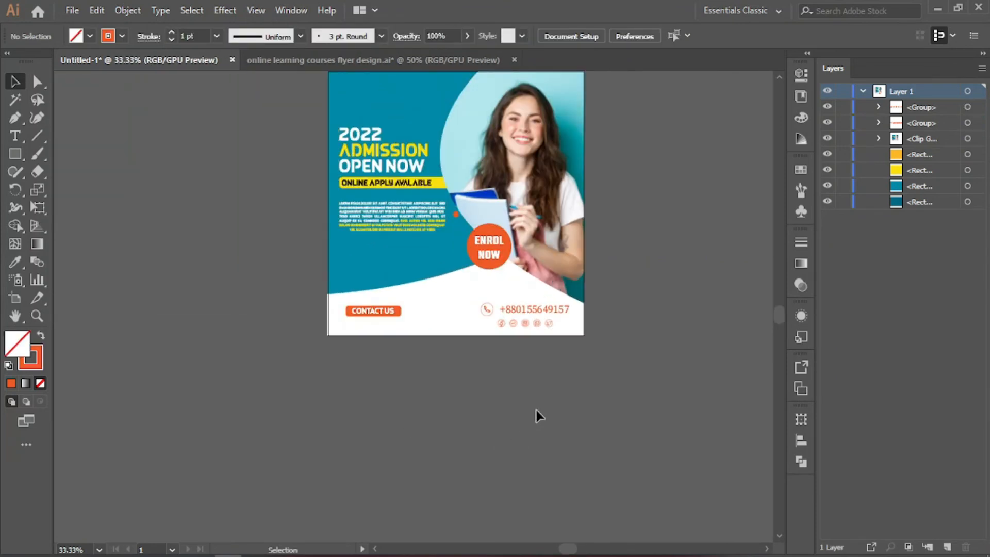
pyautogui.hotkey('ctrl', '0')
pyautogui.scroll(-3, 698, 474)
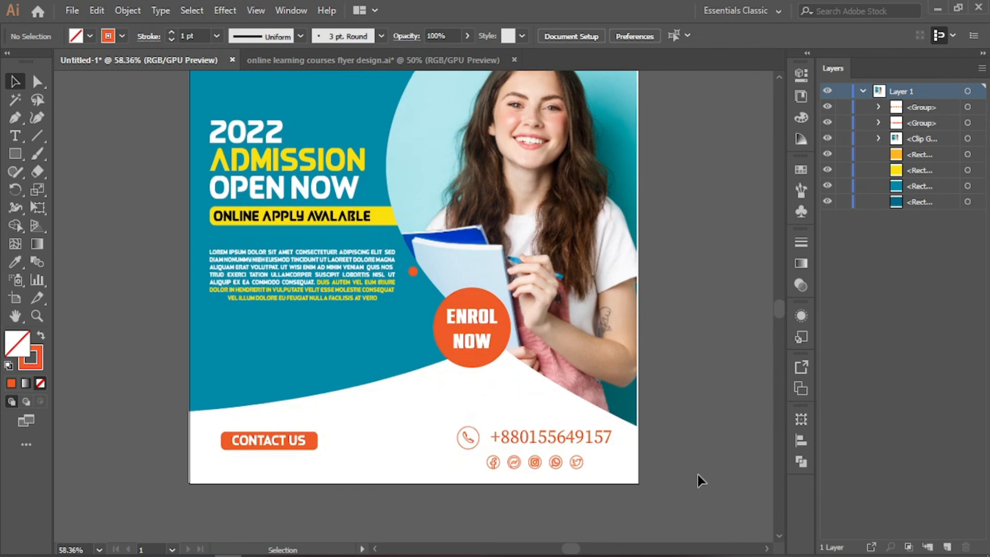
pyautogui.hotkey('ctrl', '1')
pyautogui.scroll(-5, 659, 461)
pyautogui.hscroll(-3, 561, 458)
pyautogui.moveTo(717, 271); pyautogui.dragTo(273, 324)
pyautogui.click(313, 296)
pyautogui.keyDown('shift'); pyautogui.click(288, 291); pyautogui.keyUp('shift')
pyautogui.click(310, 293)
pyautogui.keyDown('shift'); pyautogui.click(294, 291); pyautogui.keyUp('shift')
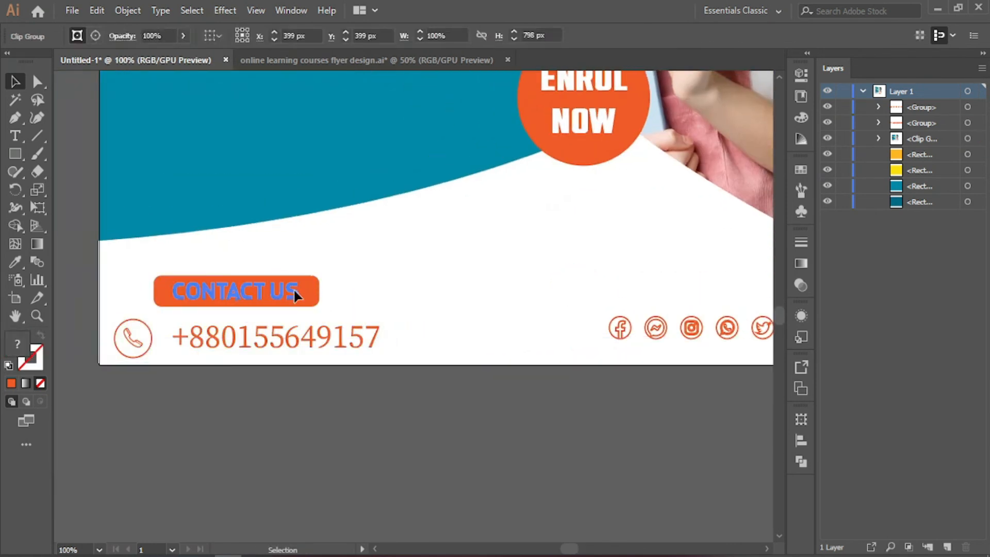
# - Scale the phone group down proportionally and fit it close beneath the CONTACT US bar
pyautogui.click(307, 347)
pyautogui.moveTo(382, 323); pyautogui.dragTo(320, 328)
pyautogui.moveTo(284, 341); pyautogui.dragTo(301, 329)
pyautogui.click(254, 397)
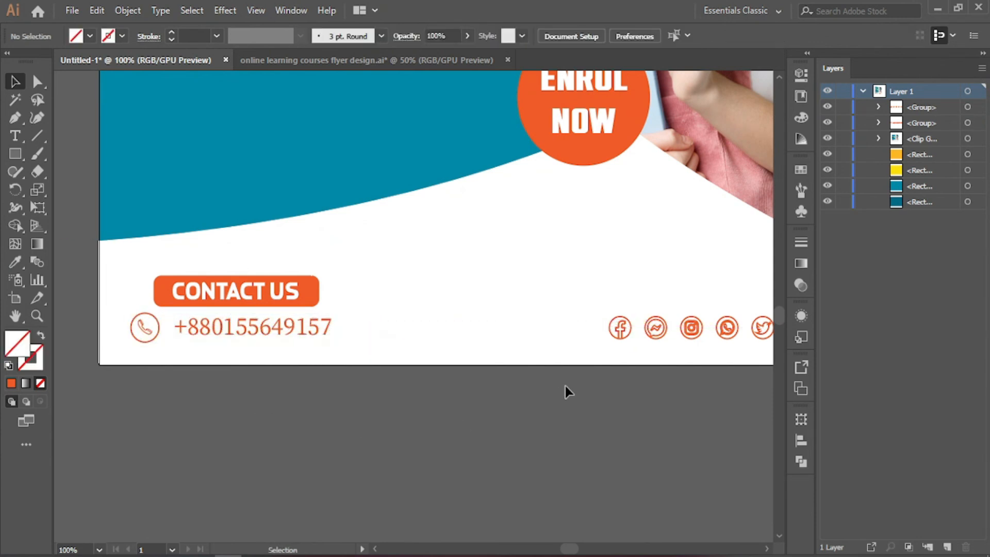
# - Place the social icon row, reduced to about 97 px wide, in the footer's lower-right corner, vertically centred with the phone group
pyautogui.moveTo(662, 334); pyautogui.dragTo(463, 364)
pyautogui.moveTo(522, 361); pyautogui.dragTo(629, 369)
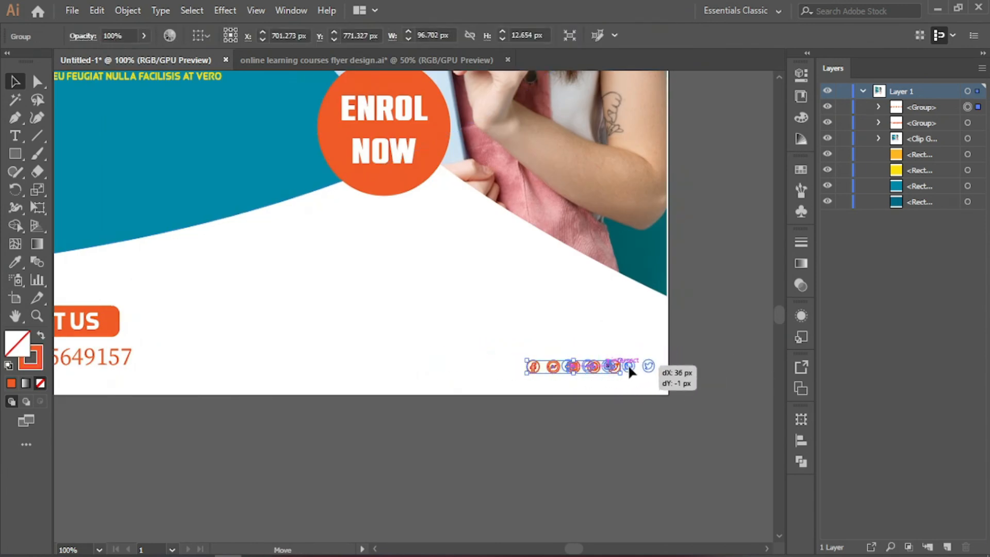
pyautogui.keyDown('shift'); pyautogui.click(115, 360); pyautogui.keyUp('shift')
pyautogui.click(312, 35)
pyautogui.click(413, 480)
# - Add the text LOGO HERE on the empty canvas beside the artboard
pyautogui.hotkey('ctrl', '-')
pyautogui.hotkey('ctrl', '-')
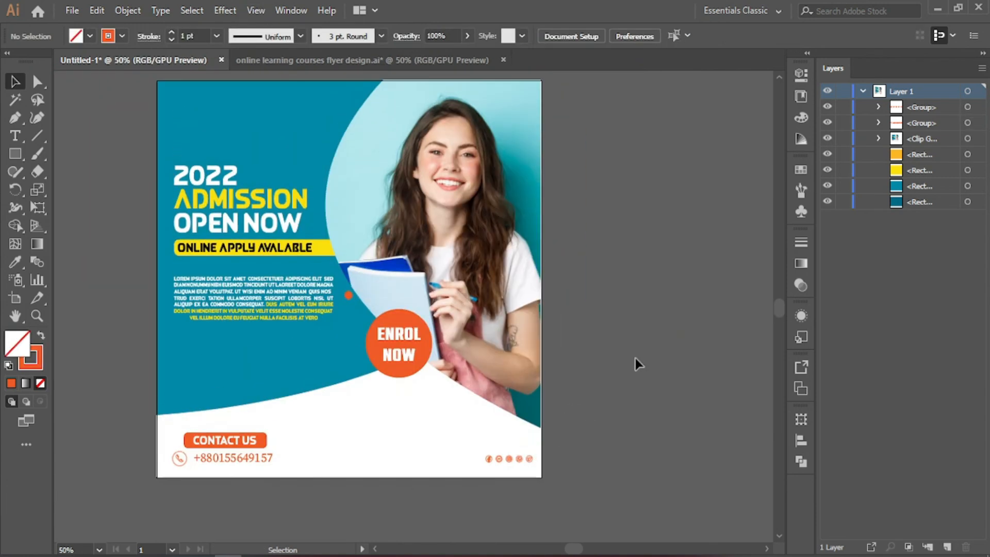
pyautogui.hotkey('ctrl', '0')
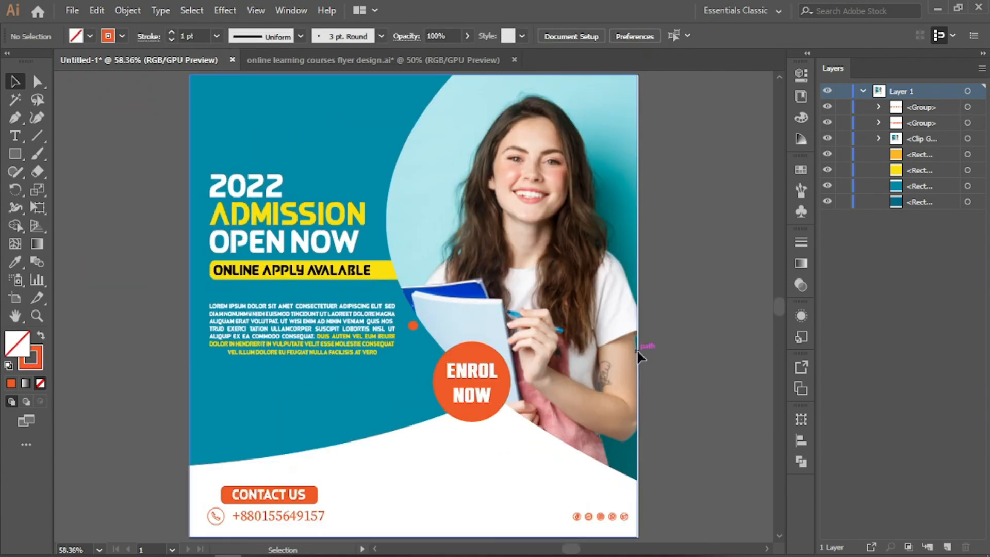
pyautogui.click(8, 136)
pyautogui.click(88, 216)
pyautogui.write('LOGO HERE')
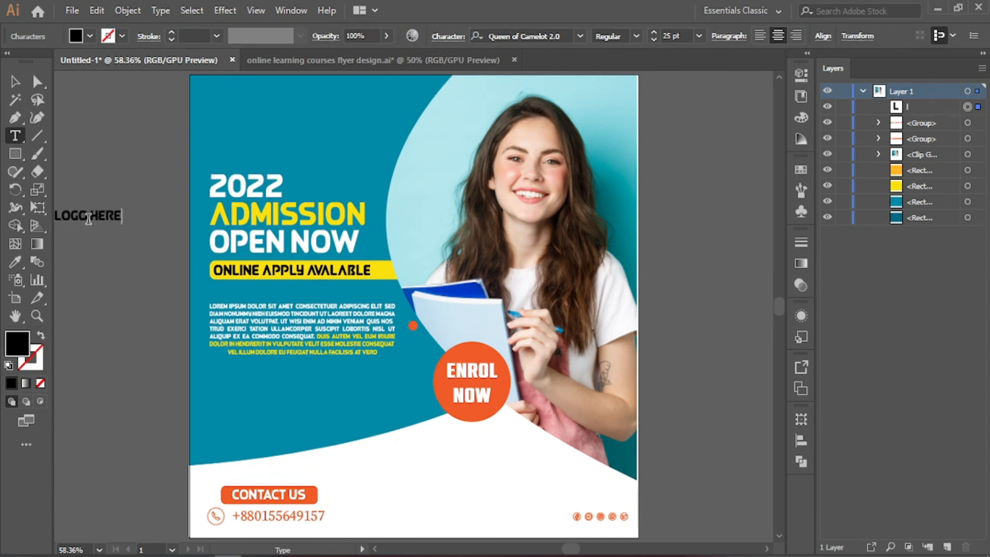
# - Colour the LOGO HERE text white (ffffff) and move it to the upper-left area of the post, above the 2022 heading
pyautogui.hotkey('ctrl', 'a')
pyautogui.doubleClick(17, 347)
pyautogui.write('ffffff')
pyautogui.click(634, 189)
pyautogui.press('Escape')
pyautogui.moveTo(83, 167); pyautogui.dragTo(214, 175)
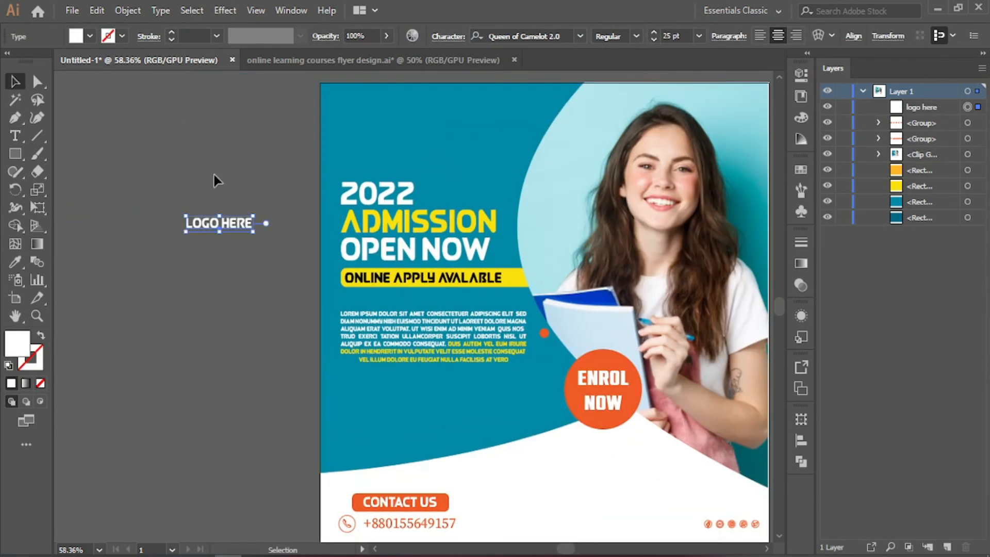
pyautogui.moveTo(247, 224); pyautogui.dragTo(391, 116)
# - Draw a small white rectangle on the empty canvas as the base of a logo icon
pyautogui.click(125, 177)
pyautogui.moveTo(137, 170); pyautogui.dragTo(154, 189)
pyautogui.click(132, 229)
pyautogui.click(530, 311)
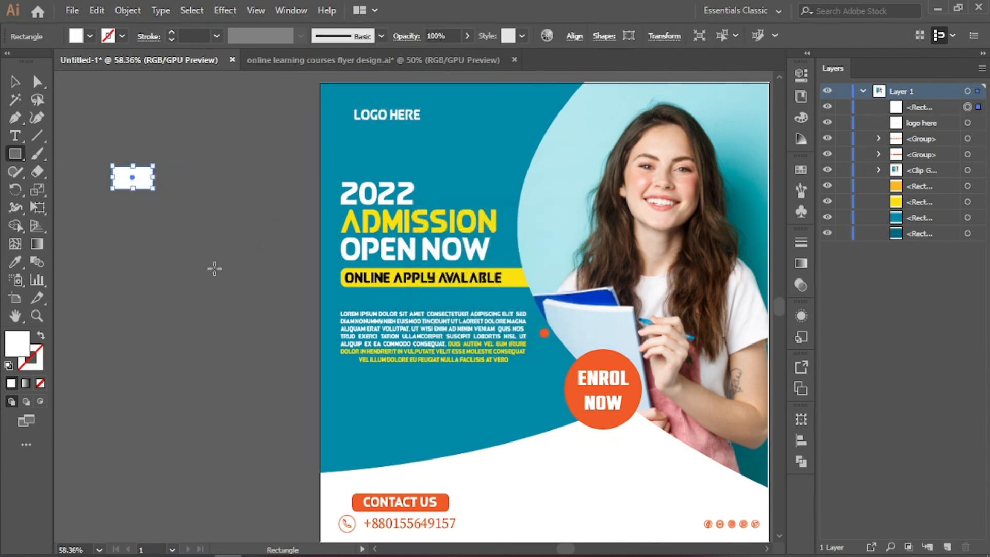
pyautogui.click(15, 84)
pyautogui.click(132, 194)
# - Create a white triangle with the Polygon tool and place it over the rectangle as a roof
pyautogui.moveTo(15, 154); pyautogui.dragTo(77, 192)
pyautogui.click(152, 242)
pyautogui.press('Return')
pyautogui.press('v')
pyautogui.click(284, 154)
pyautogui.moveTo(153, 252); pyautogui.dragTo(133, 157)
# - Group the triangle and rectangle into a house icon and place it just left of the LOGO HERE text
pyautogui.hotkey('ctrl', '1')
pyautogui.moveTo(331, 380); pyautogui.dragTo(546, 318)
pyautogui.hotkey('ctrl', 'g')
pyautogui.moveTo(546, 318); pyautogui.dragTo(490, 228)
pyautogui.click(424, 281)
# - Try aligning the LOGO HERE text with the house icon by their top edges, and by their bottom edges
pyautogui.click(523, 243)
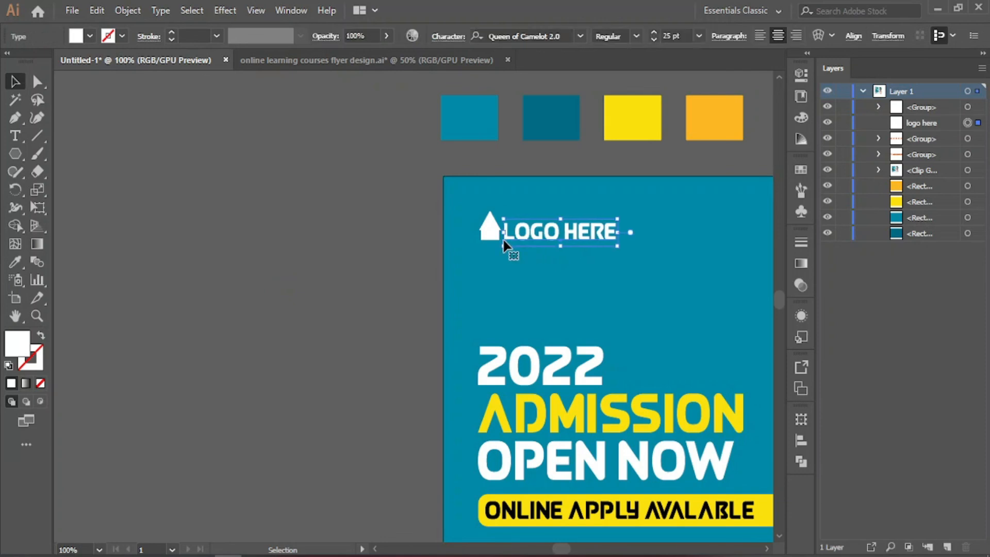
pyautogui.keyDown('shift'); pyautogui.click(492, 228); pyautogui.keyUp('shift')
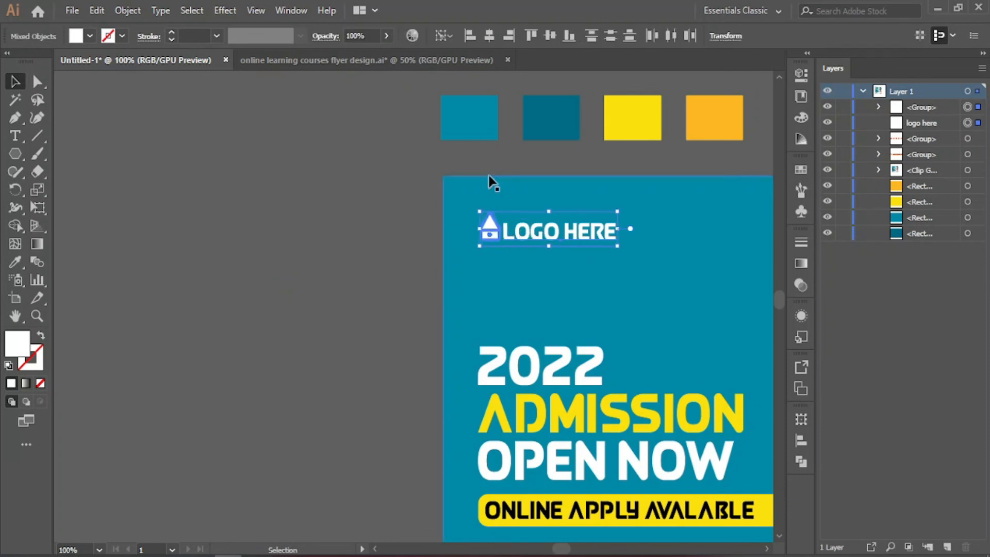
pyautogui.click(534, 38)
pyautogui.click(335, 185)
pyautogui.click(505, 227)
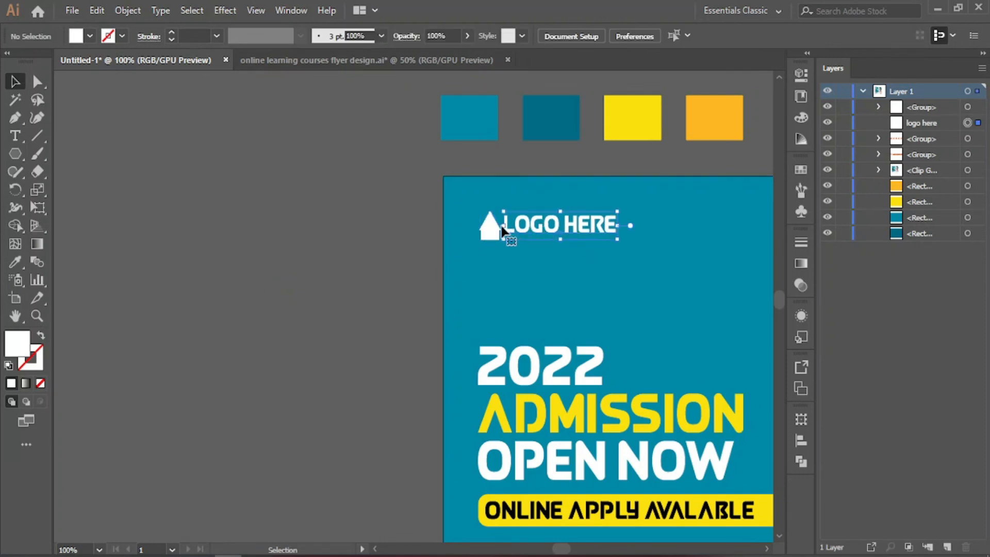
pyautogui.keyDown('shift'); pyautogui.click(493, 225); pyautogui.keyUp('shift')
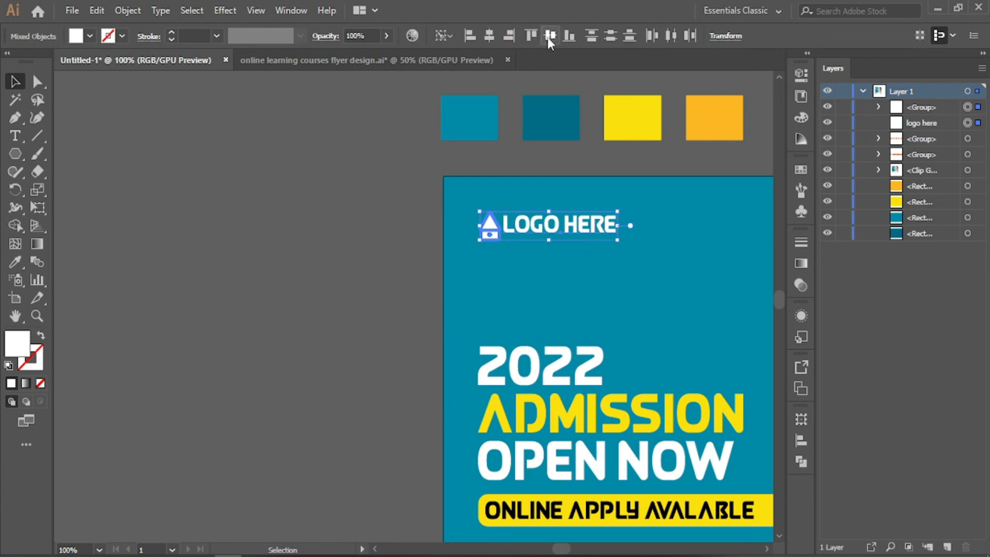
pyautogui.click(569, 36)
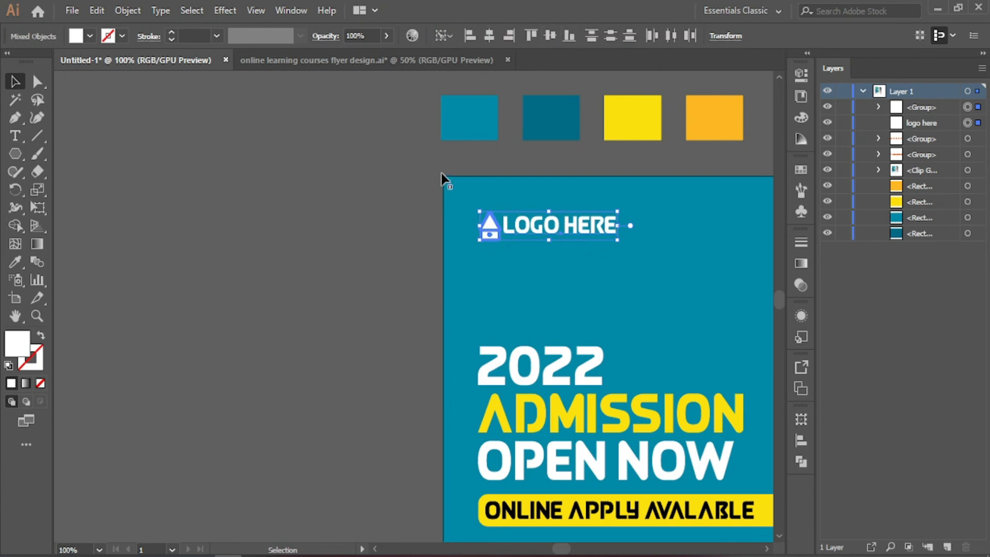
# - Nudge the LOGO HERE text slightly right and down so it sits level with the house icon's base
pyautogui.click(341, 243)
pyautogui.click(552, 231)
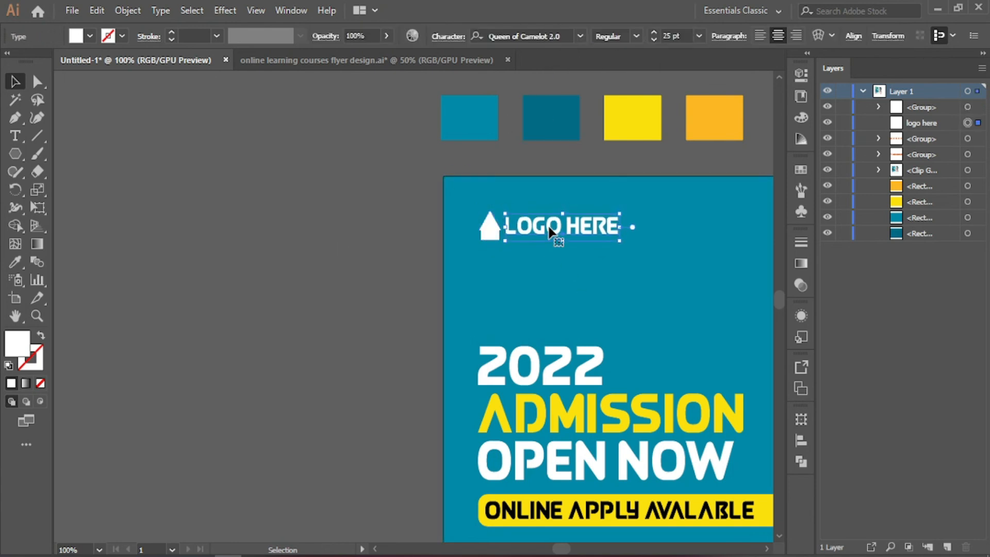
pyautogui.press('Down')
pyautogui.press('Down')
pyautogui.press('Down')
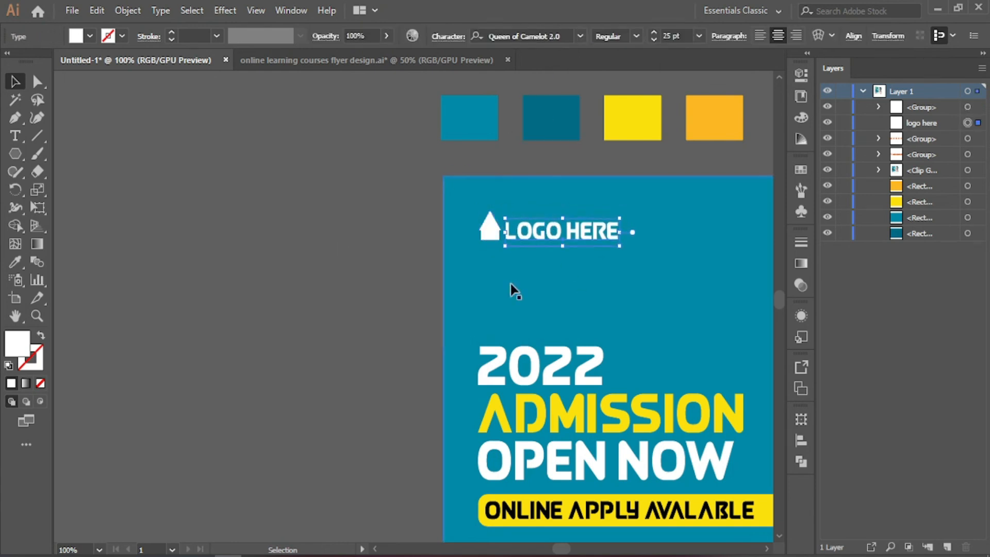
# - Group the house icon and the LOGO HERE text together
pyautogui.click(489, 232)
pyautogui.keyDown('shift'); pyautogui.click(527, 238); pyautogui.keyUp('shift')
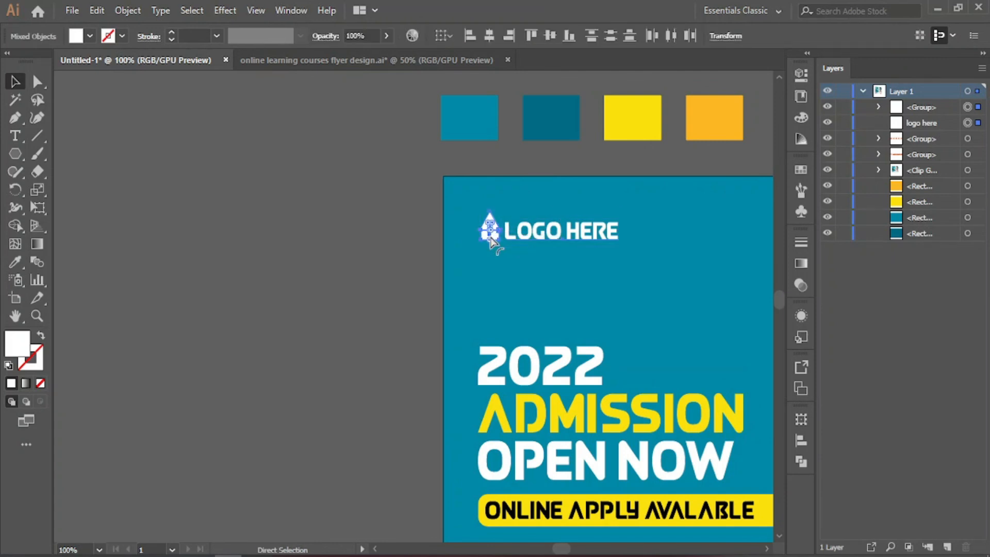
pyautogui.hotkey('ctrl', 'g')
pyautogui.click(530, 366)
pyautogui.keyDown('shift'); pyautogui.click(510, 230); pyautogui.keyUp('shift')
pyautogui.keyDown('shift'); pyautogui.click(543, 367); pyautogui.keyUp('shift')
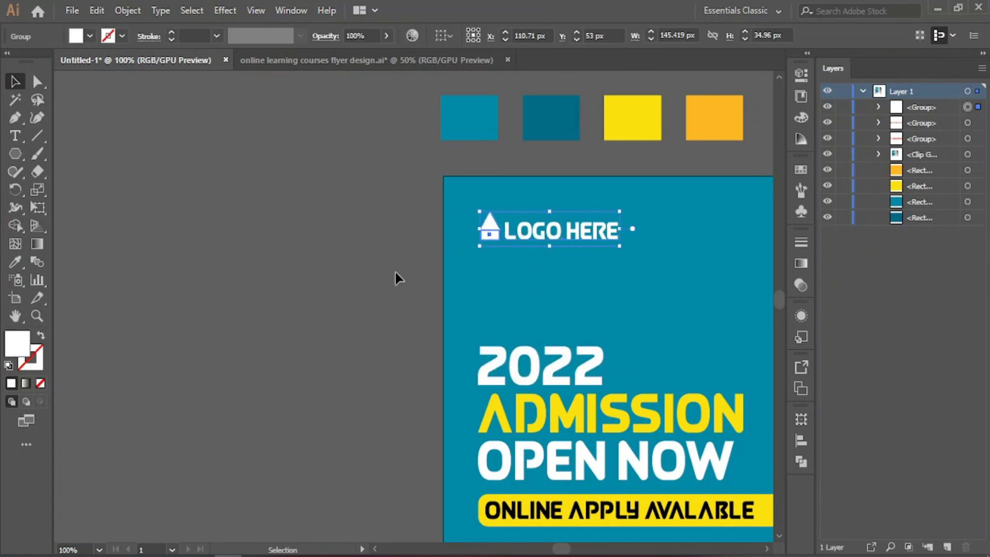
# - Shift the logo group 2 px left to line up with the left edge of the headings
pyautogui.click(436, 272)
pyautogui.click(502, 241)
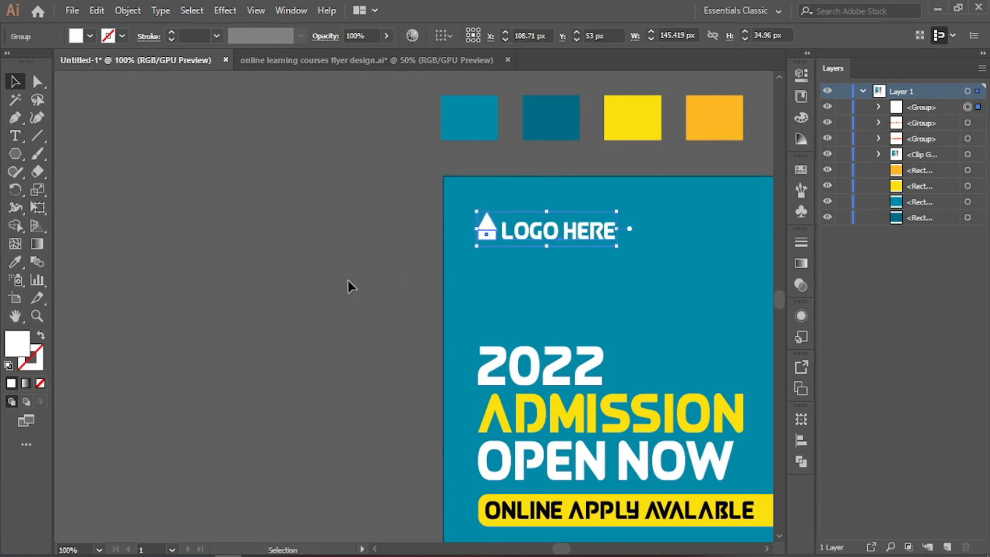
pyautogui.click(349, 283)
pyautogui.hotkey('ctrl', '-')
pyautogui.hotkey('ctrl', '-')
pyautogui.hotkey('ctrl', '-')
pyautogui.hotkey('ctrl', '-')
pyautogui.moveTo(471, 305); pyautogui.dragTo(342, 224)
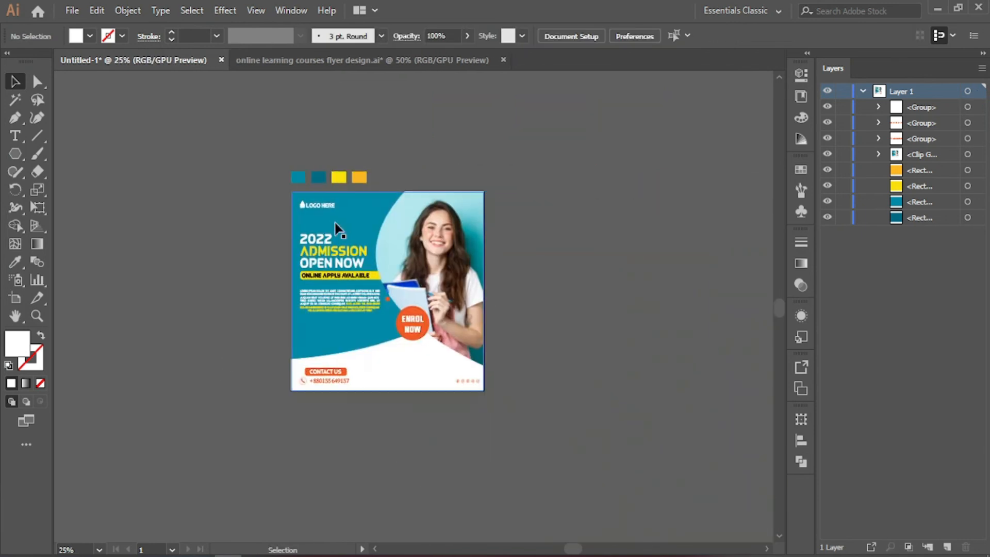